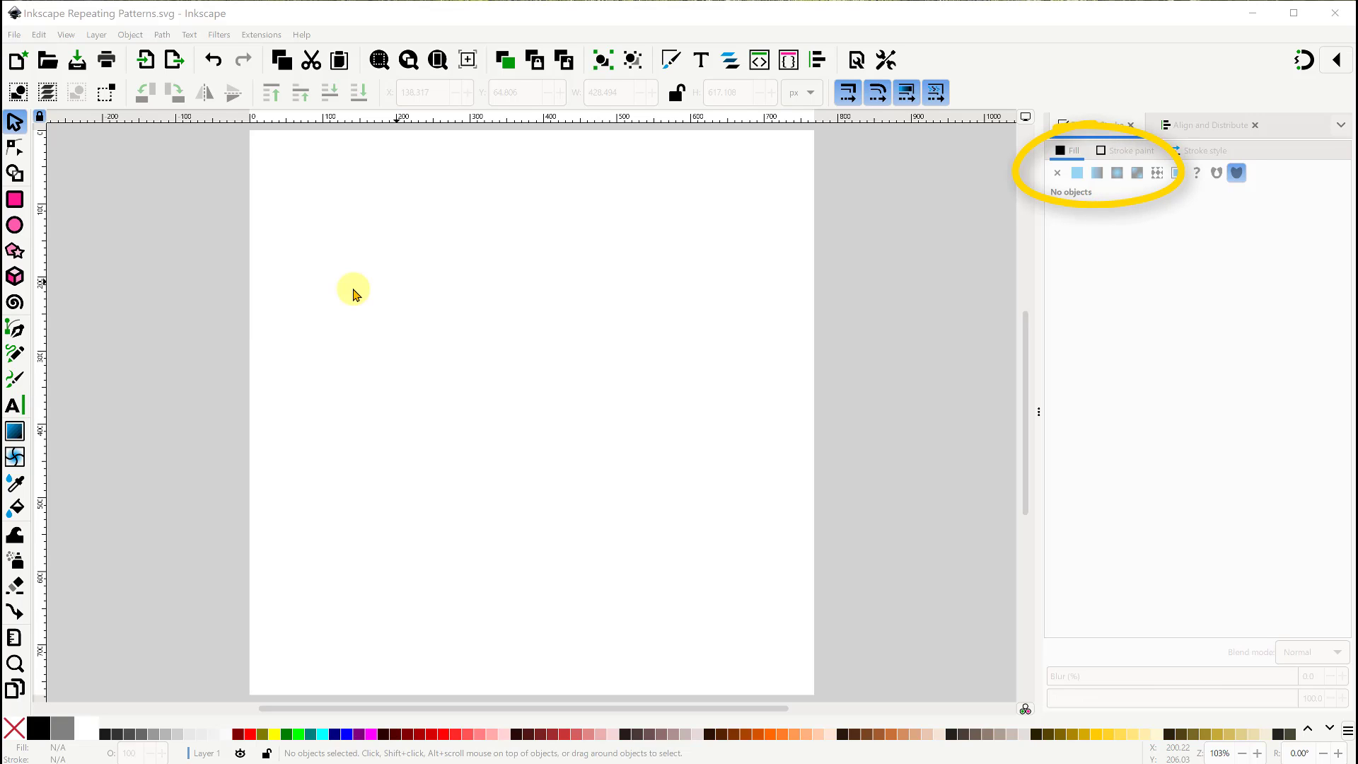
# - Draw a large rectangle covering most of the page
pyautogui.press('r')
pyautogui.moveTo(368, 187); pyautogui.dragTo(671, 608)
pyautogui.click(14, 121)
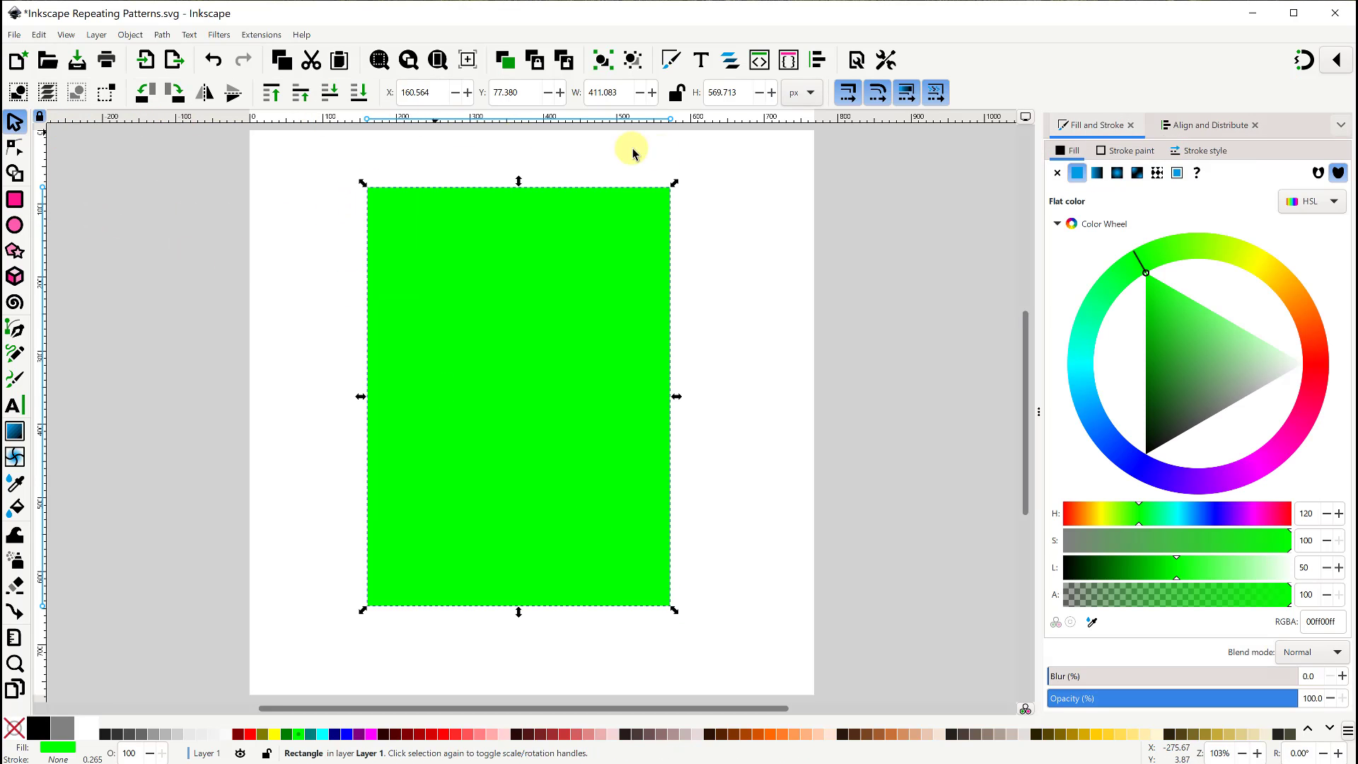
# - Cycle the rectangle's fill through none, flat, linear and radial, ending on a mesh gradient
pyautogui.click(1056, 174)
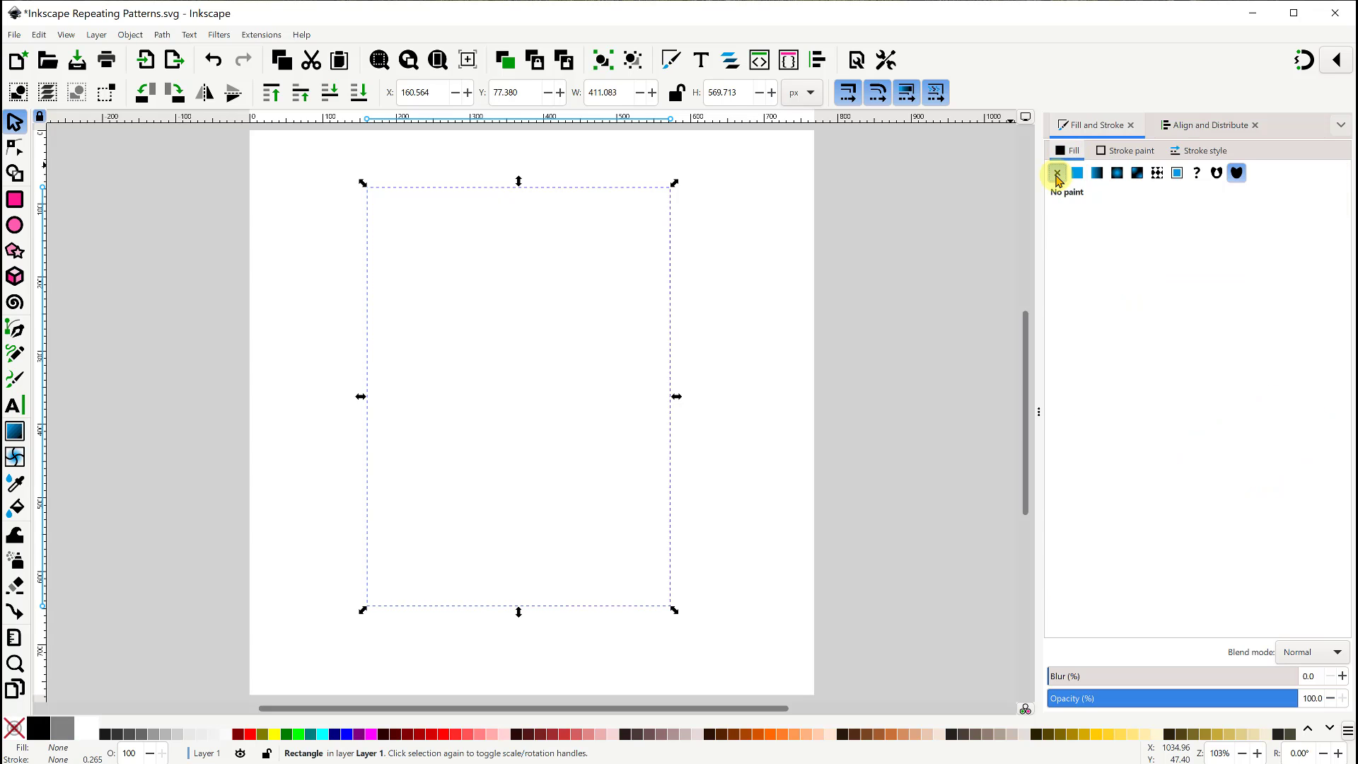
pyautogui.click(1076, 175)
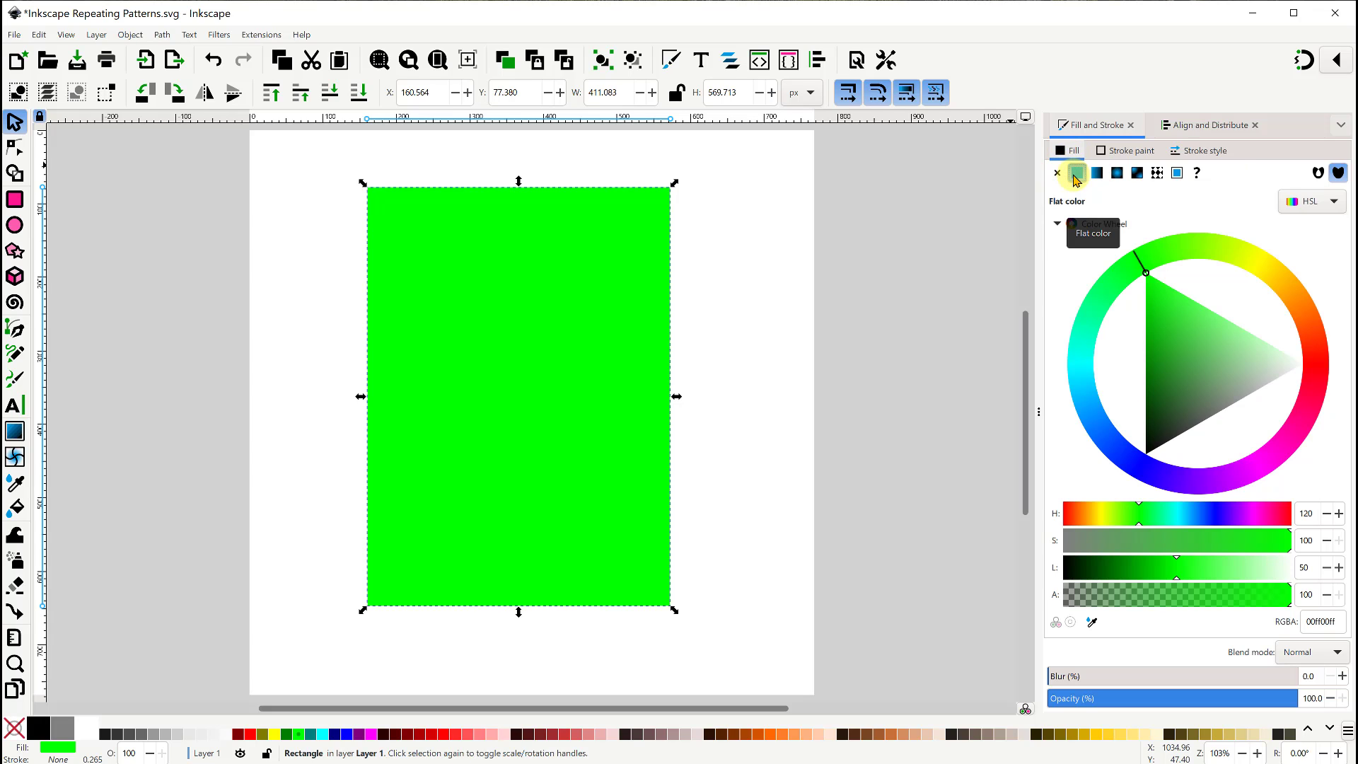
pyautogui.click(1096, 175)
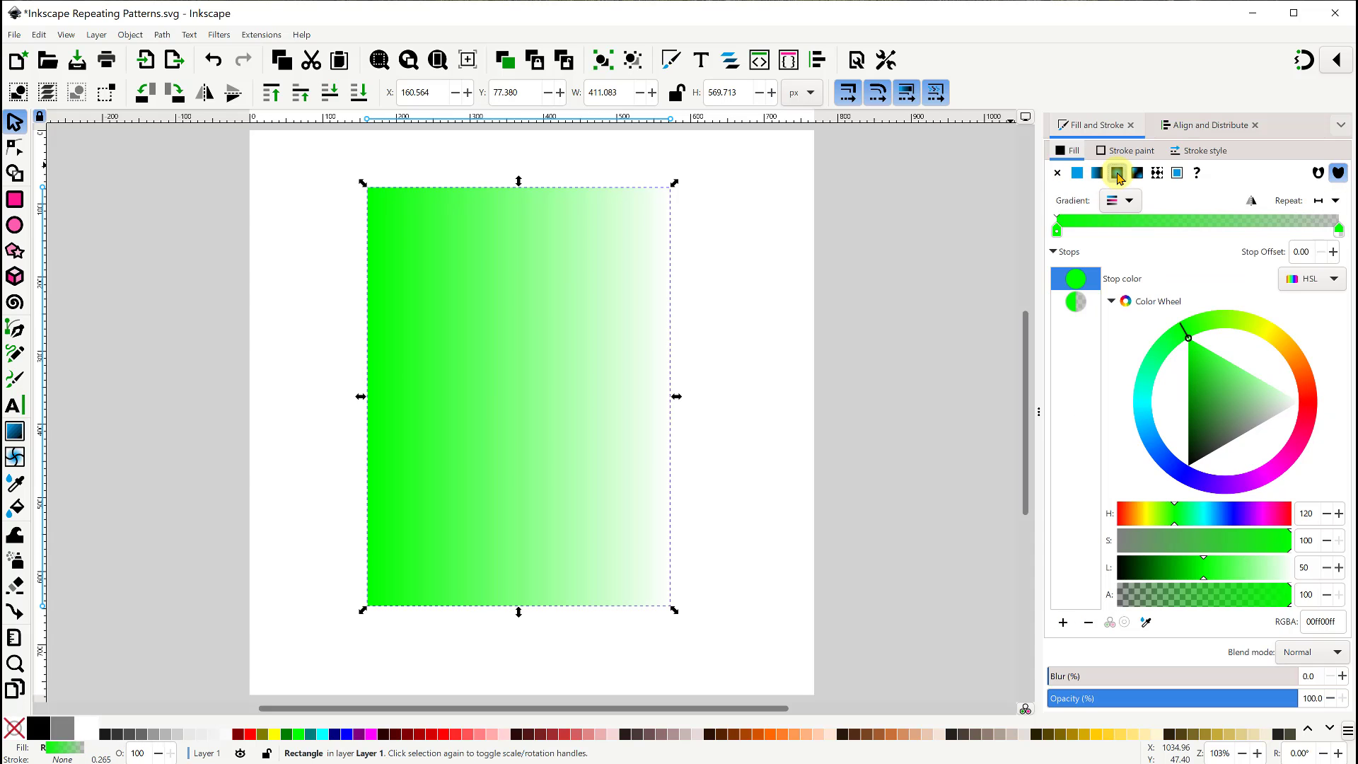
pyautogui.click(1118, 175)
pyautogui.click(1136, 174)
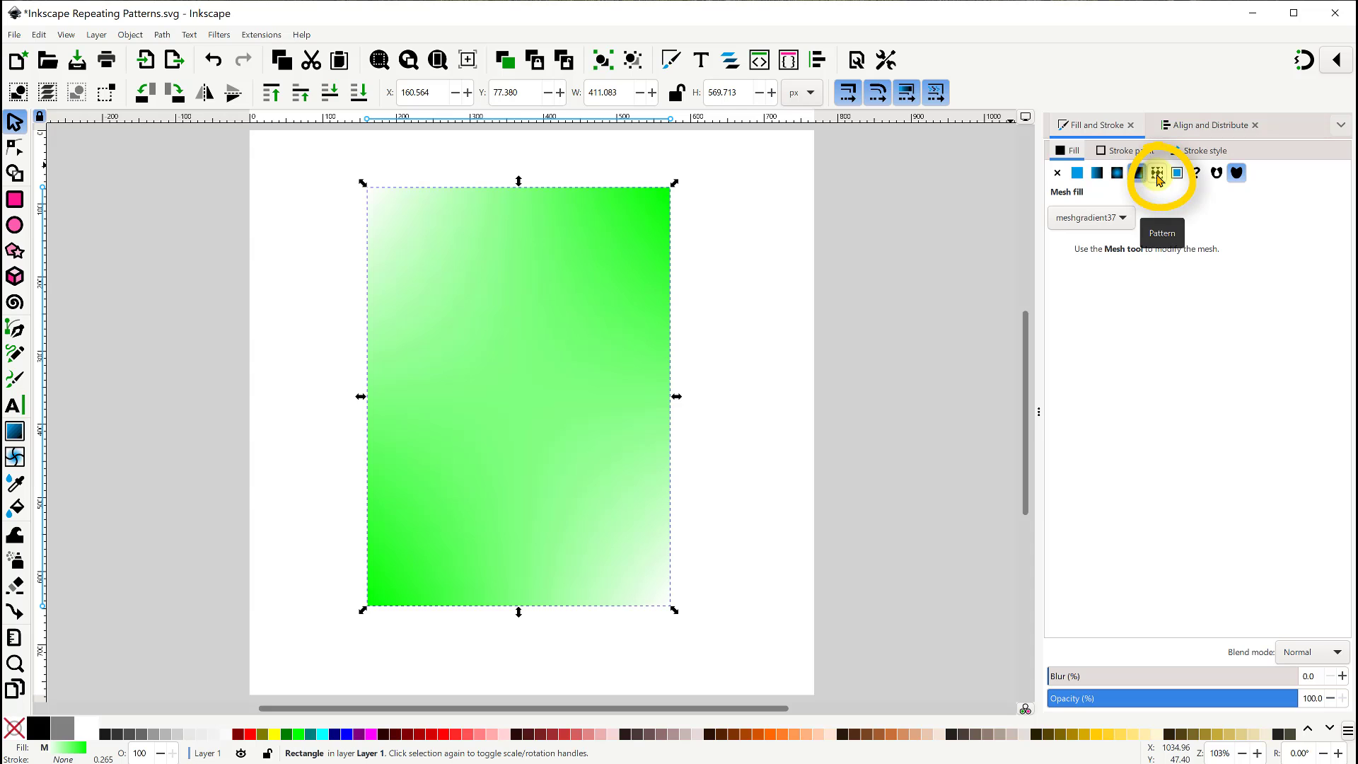
# - Switch the fill to a Geometrical pattern, showing names and larger thumbnails
pyautogui.click(1158, 175)
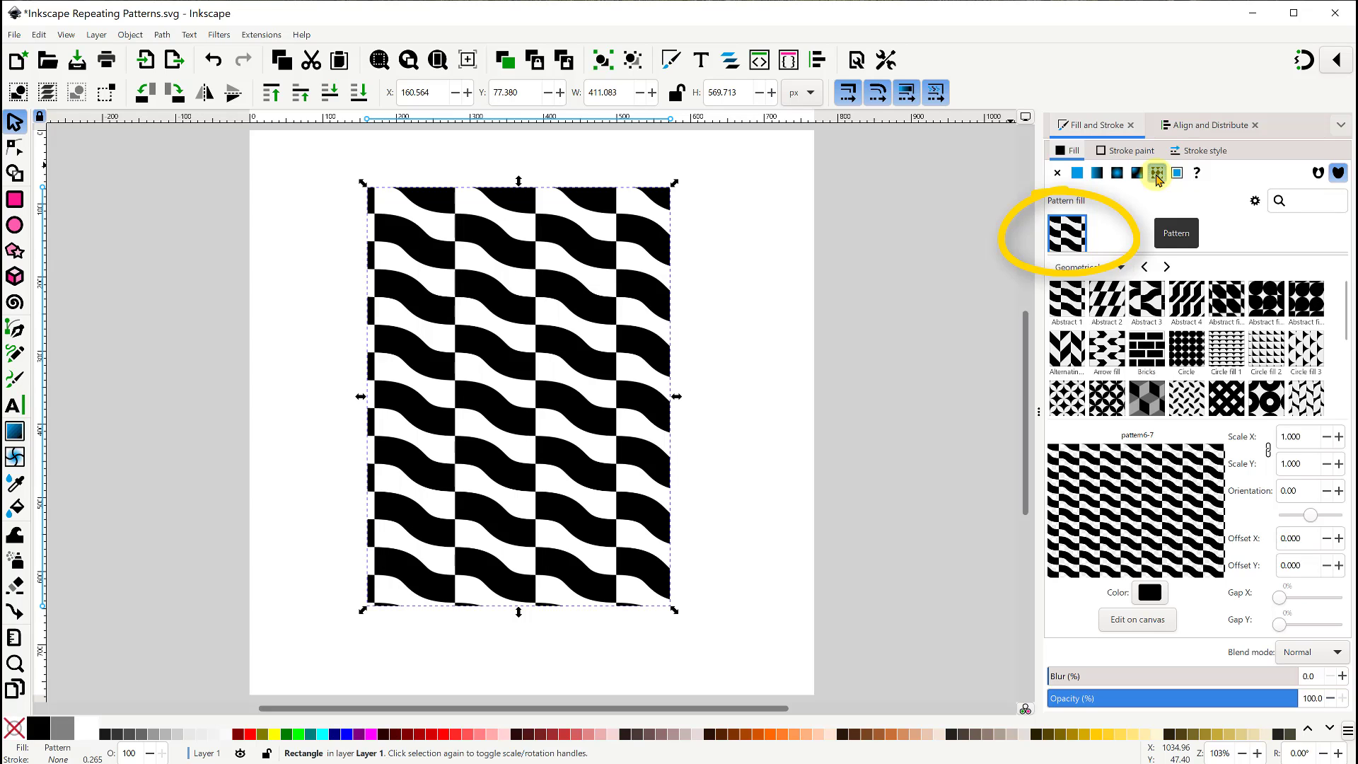
pyautogui.click(1122, 268)
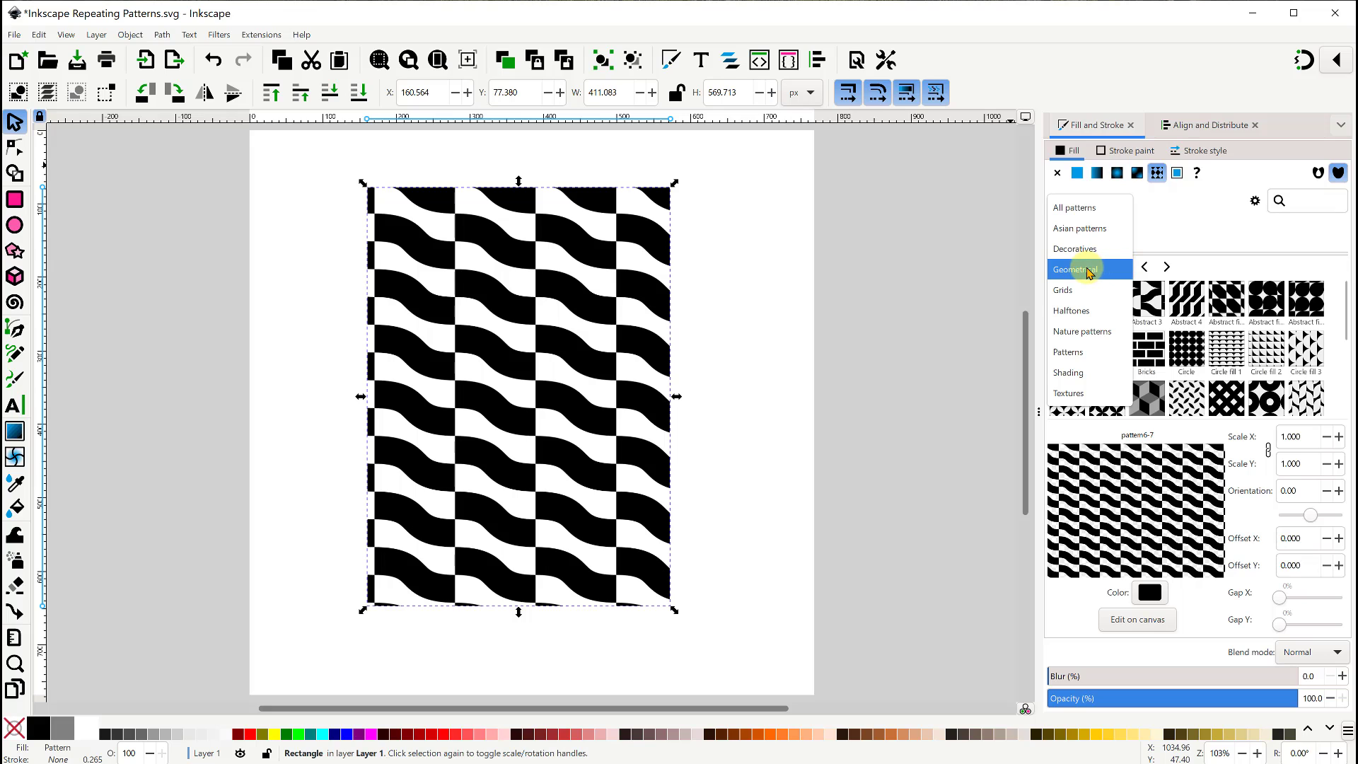
pyautogui.click(1087, 270)
pyautogui.click(1255, 203)
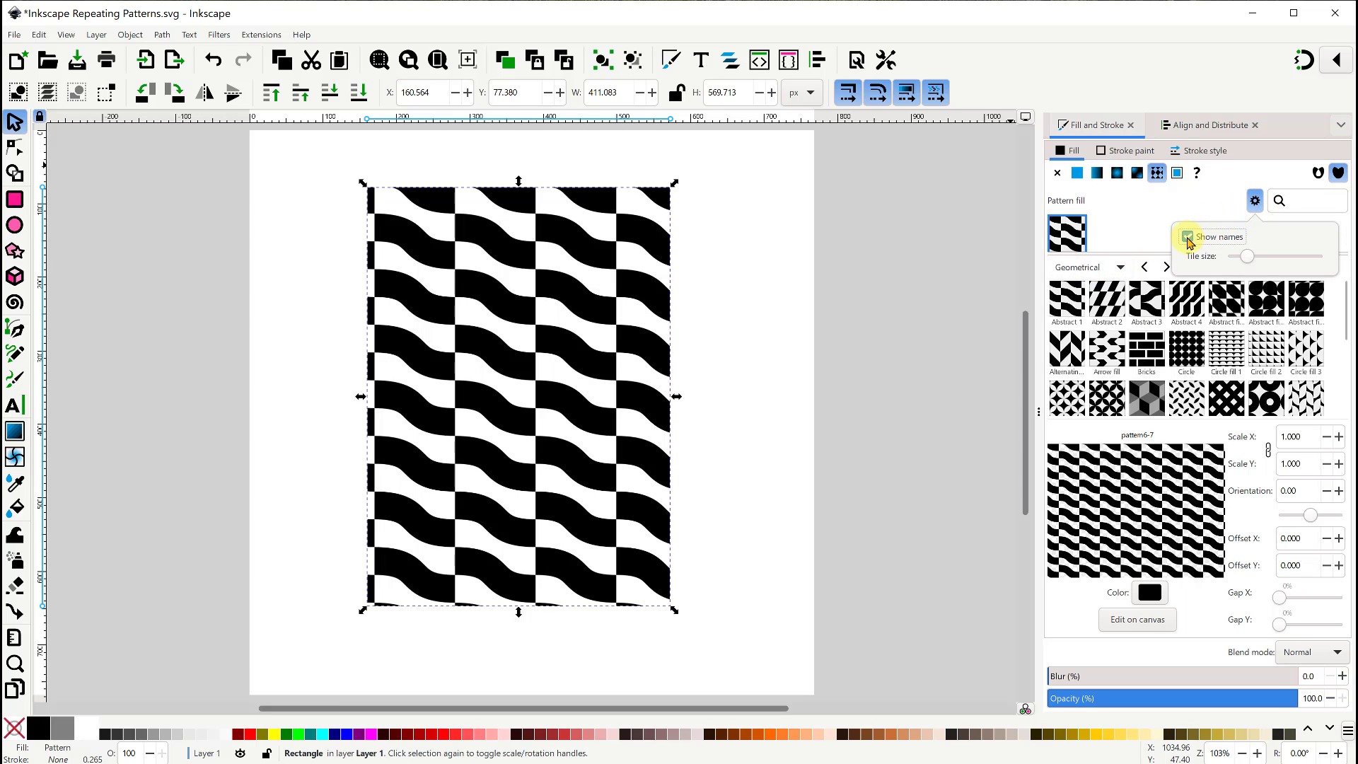
pyautogui.click(1188, 237)
pyautogui.click(1188, 238)
pyautogui.moveTo(1247, 257)
pyautogui.mouseDown()
pyautogui.moveTo(1289, 257)
pyautogui.moveTo(1248, 260)
pyautogui.mouseUp()
pyautogui.click(1111, 304)
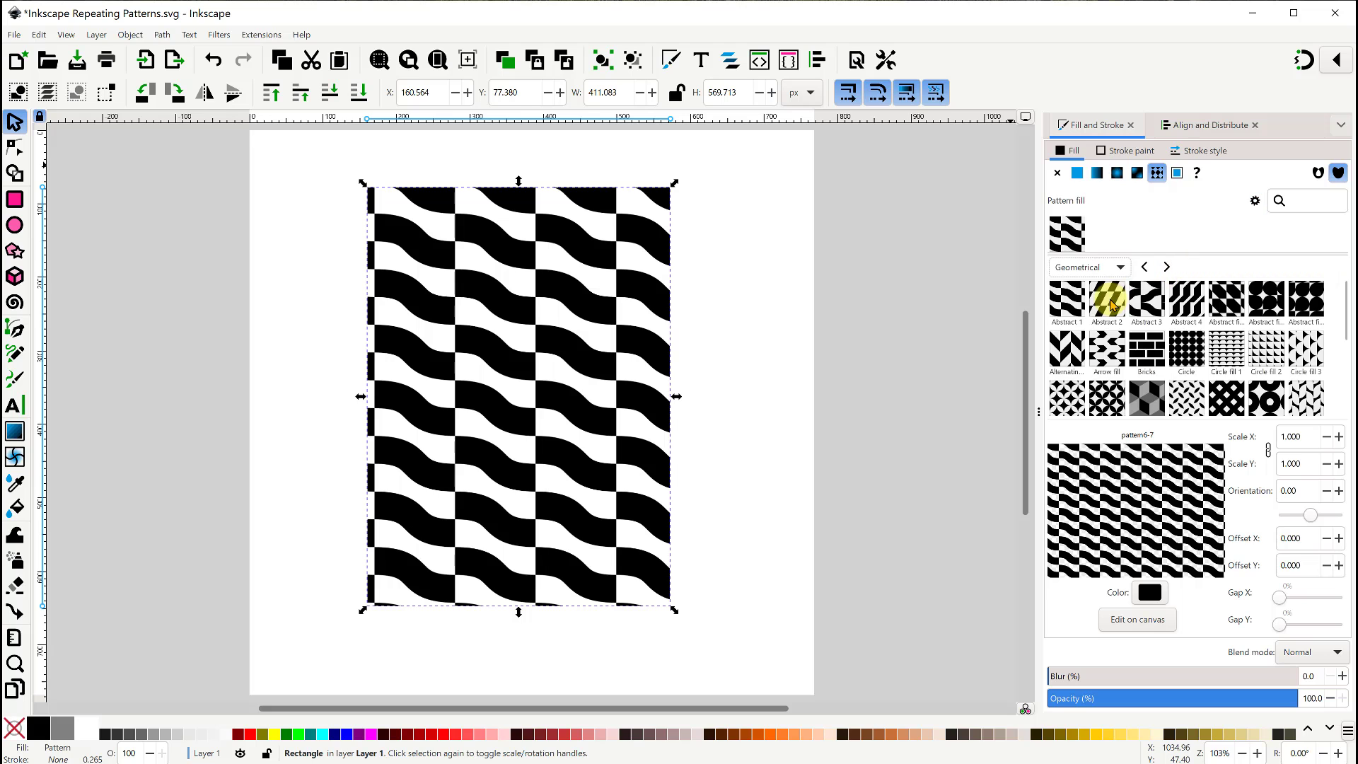
# - Apply the Abstract 2 pattern after trying Abstract 3 and Abstract 4
pyautogui.click(1111, 304)
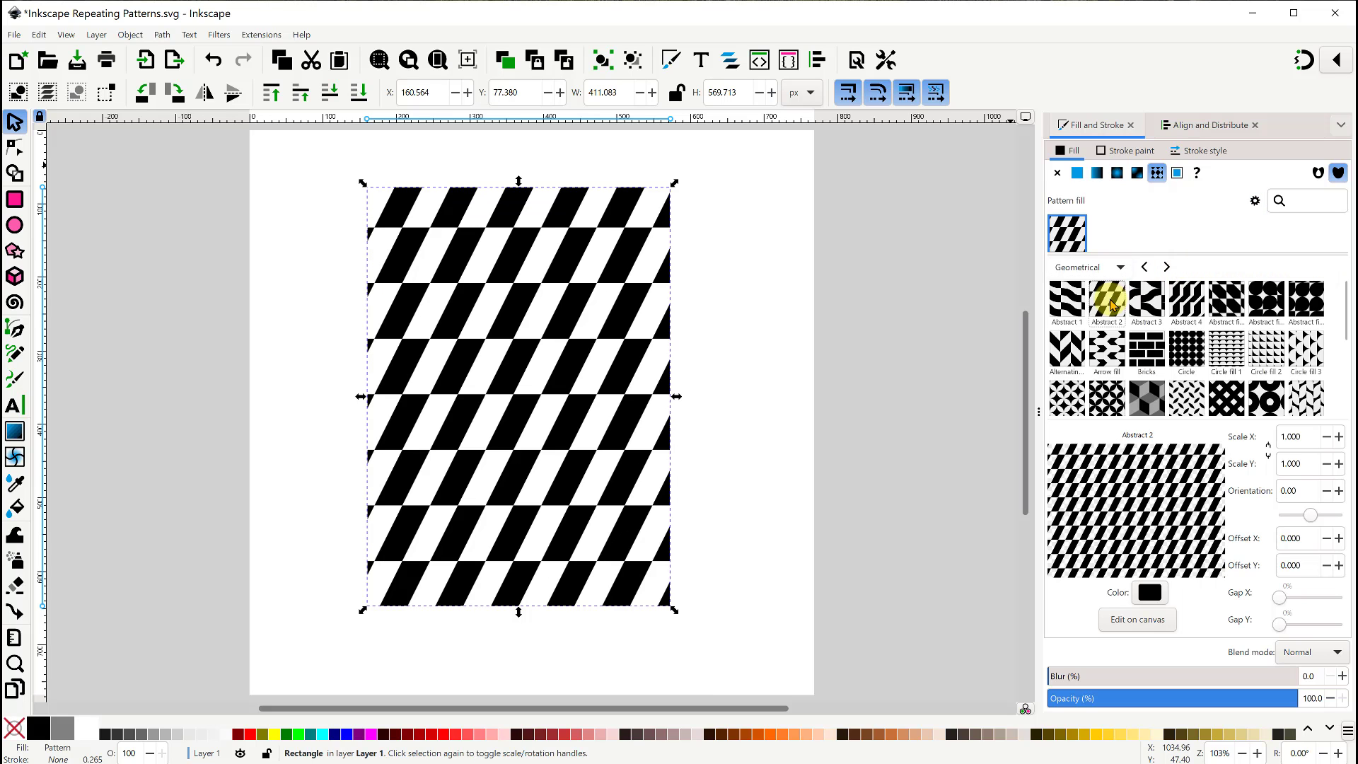
pyautogui.click(1148, 301)
pyautogui.click(1187, 301)
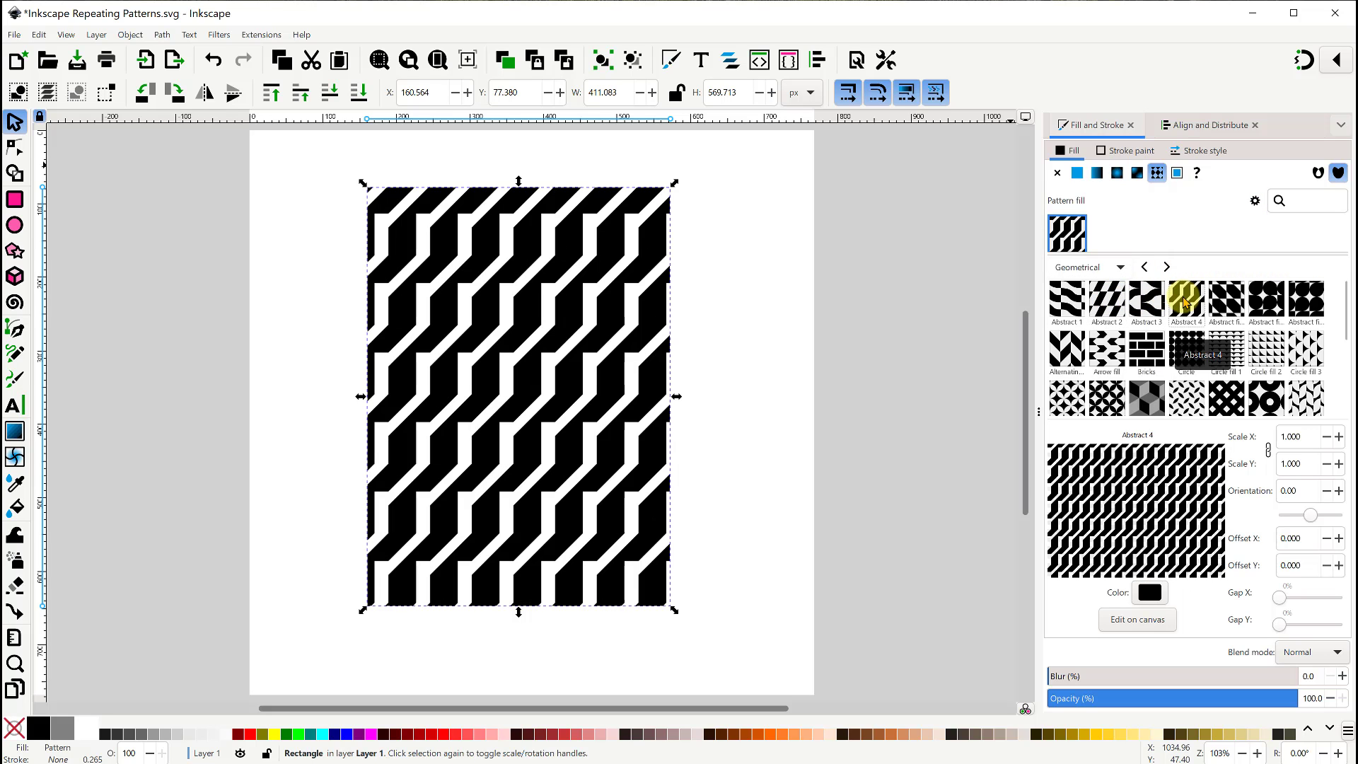
pyautogui.click(1111, 297)
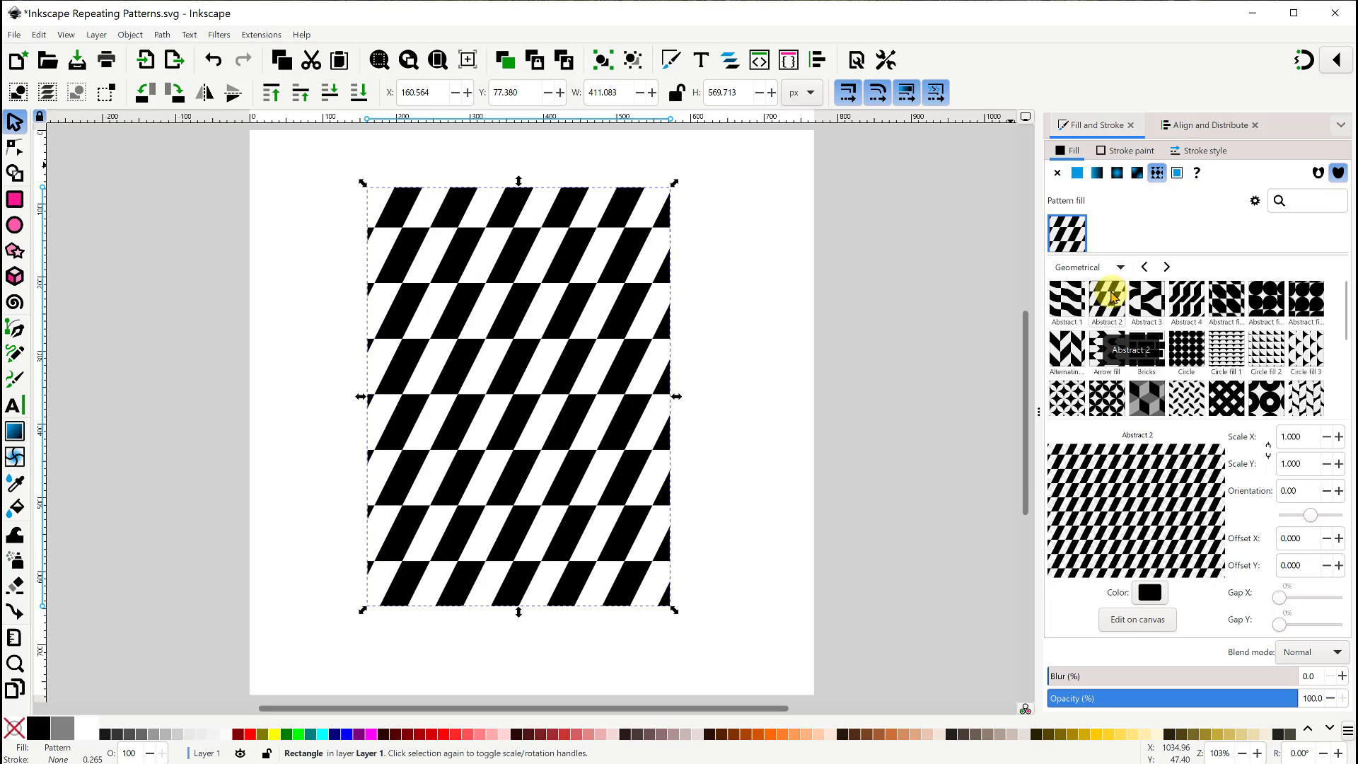
# - Draw a same-size green rectangle over the striped one and lower it to the bottom
pyautogui.click(789, 348)
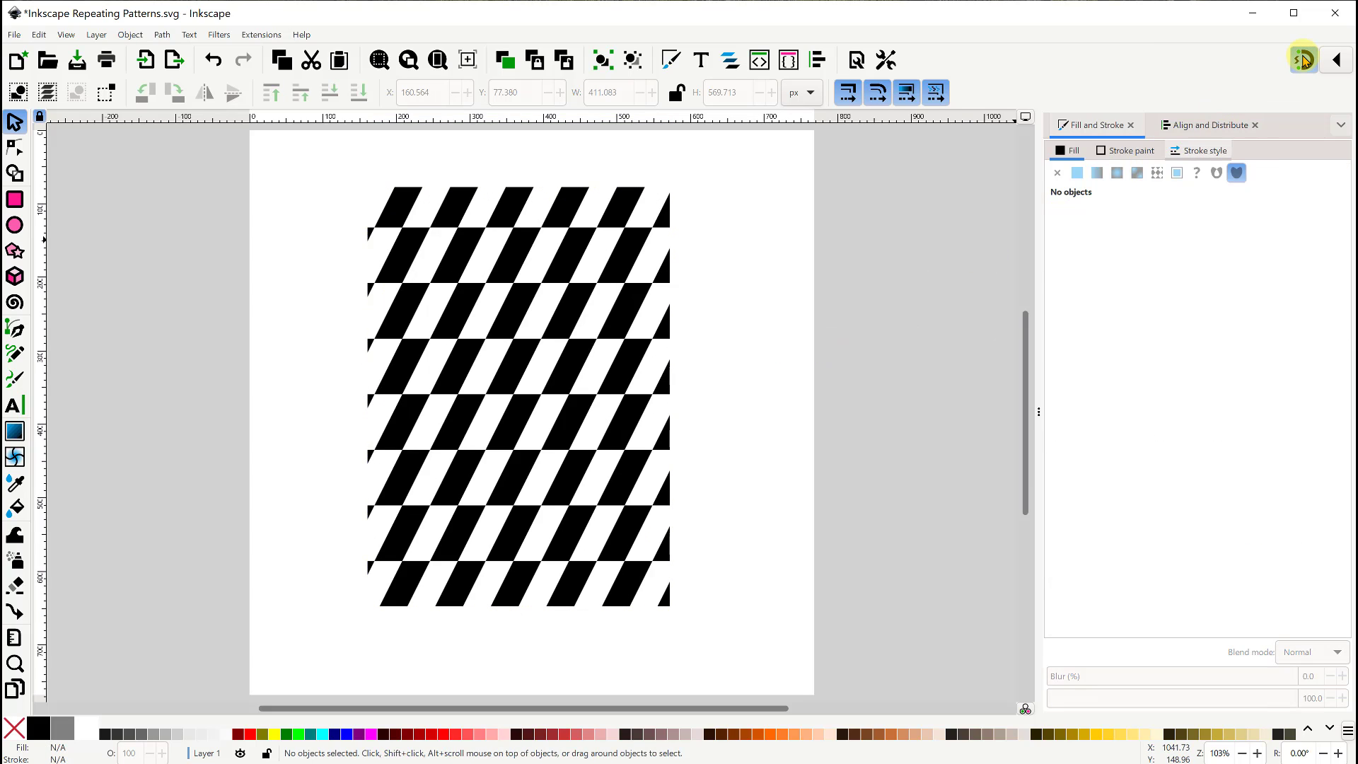
pyautogui.click(14, 199)
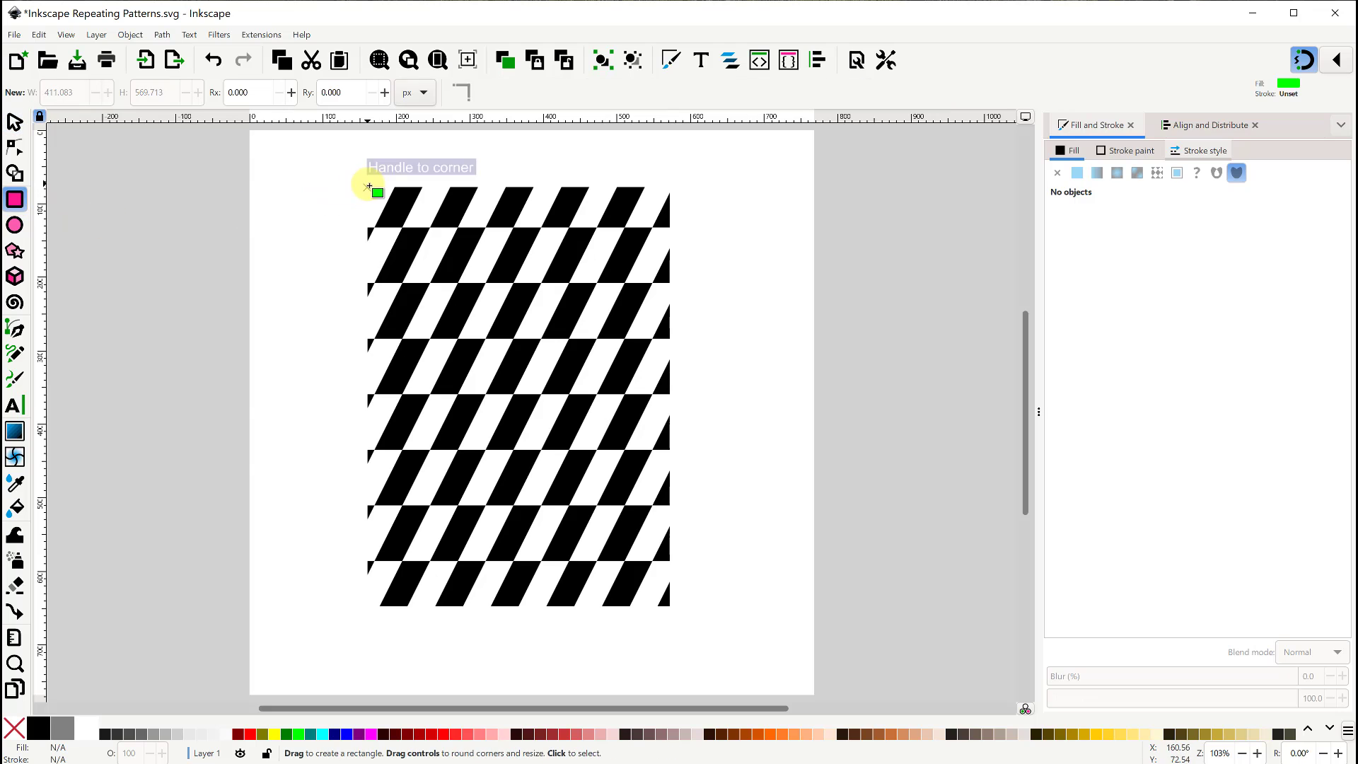
pyautogui.moveTo(369, 187); pyautogui.dragTo(670, 606)
pyautogui.click(14, 121)
pyautogui.click(359, 93)
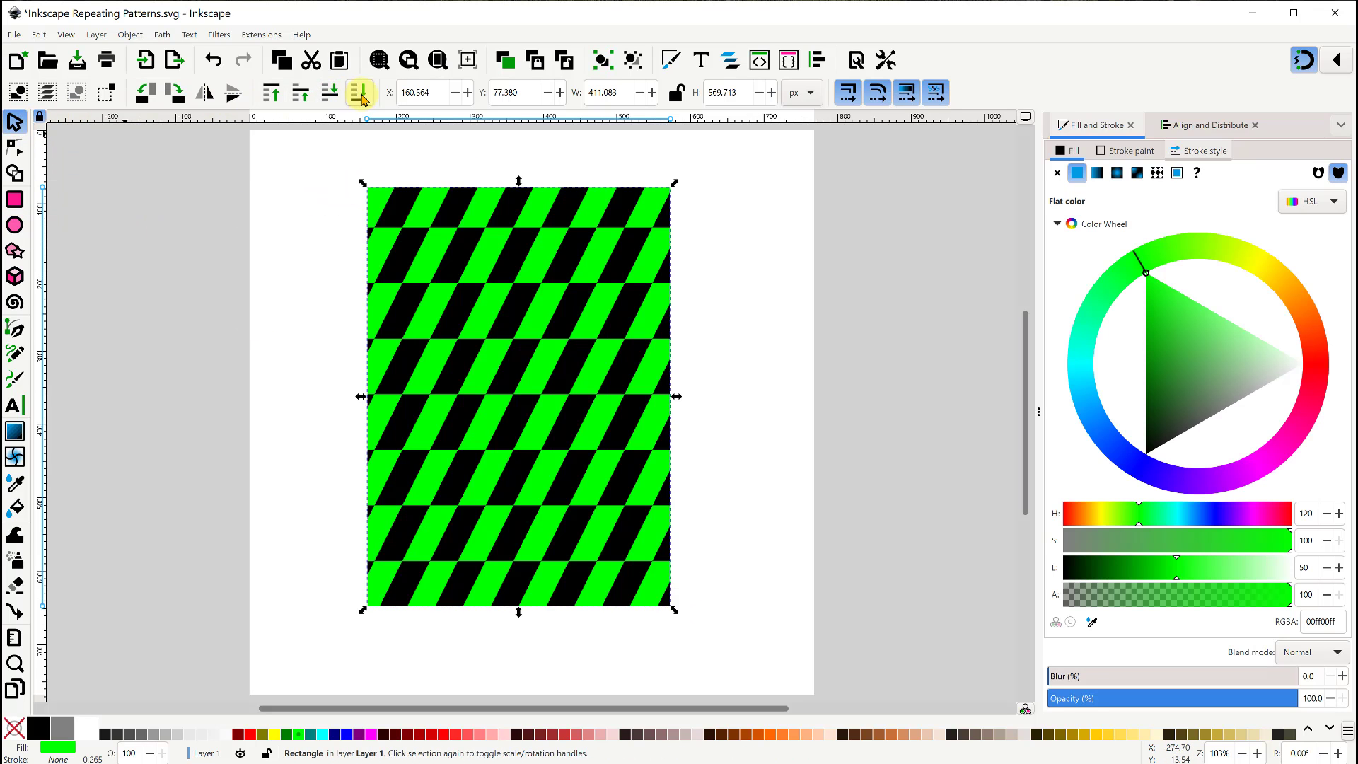
pyautogui.click(321, 240)
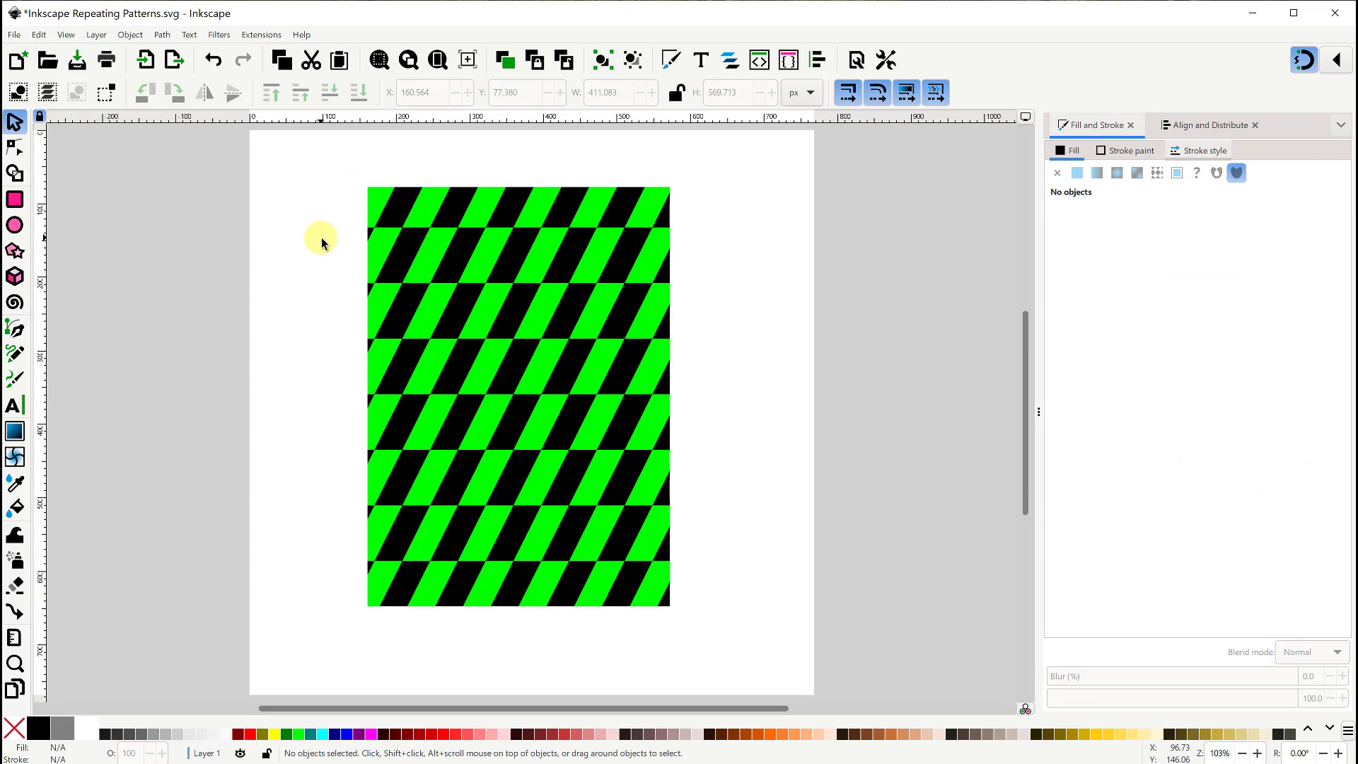
# - Set the pattern scale to Scale X 1.000 and Scale Y 1.300
pyautogui.click(623, 309)
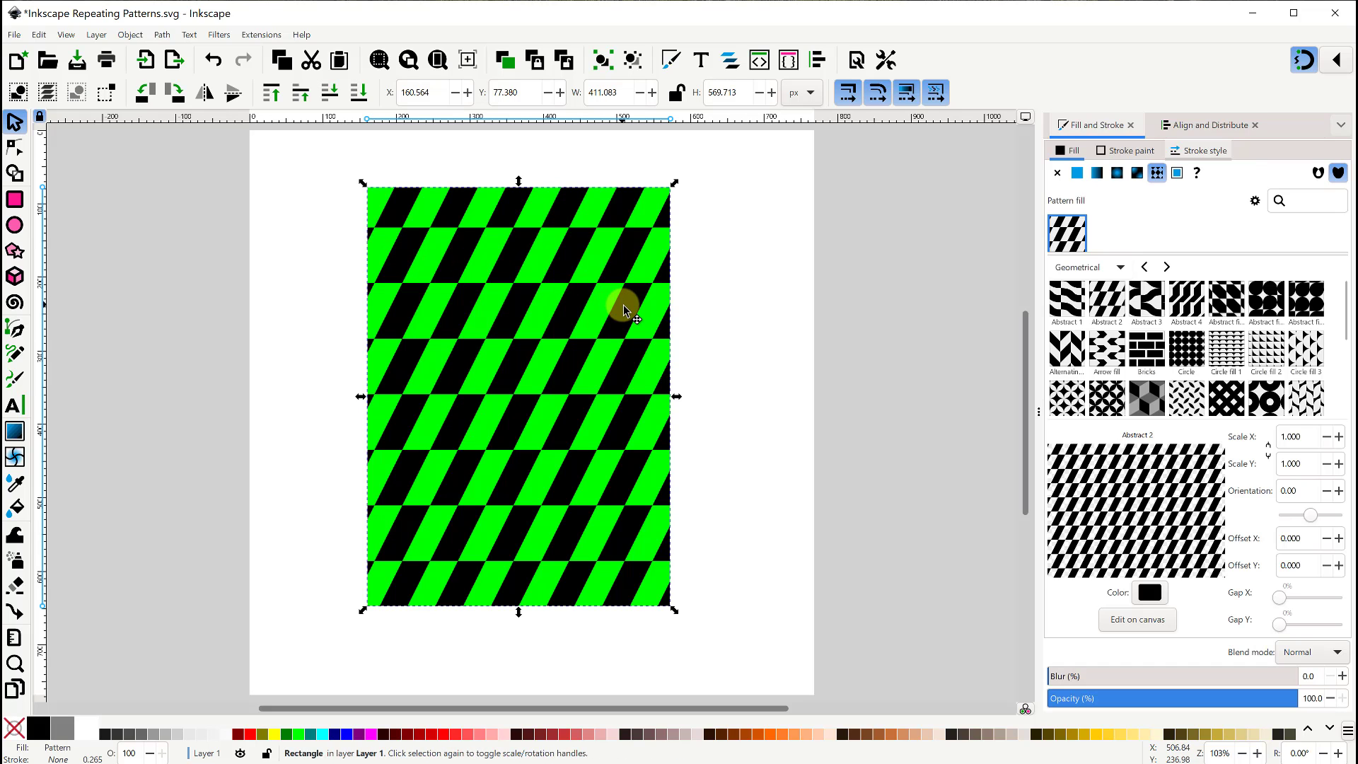
pyautogui.click(1268, 449)
pyautogui.click(1339, 437)
pyautogui.click(1339, 436)
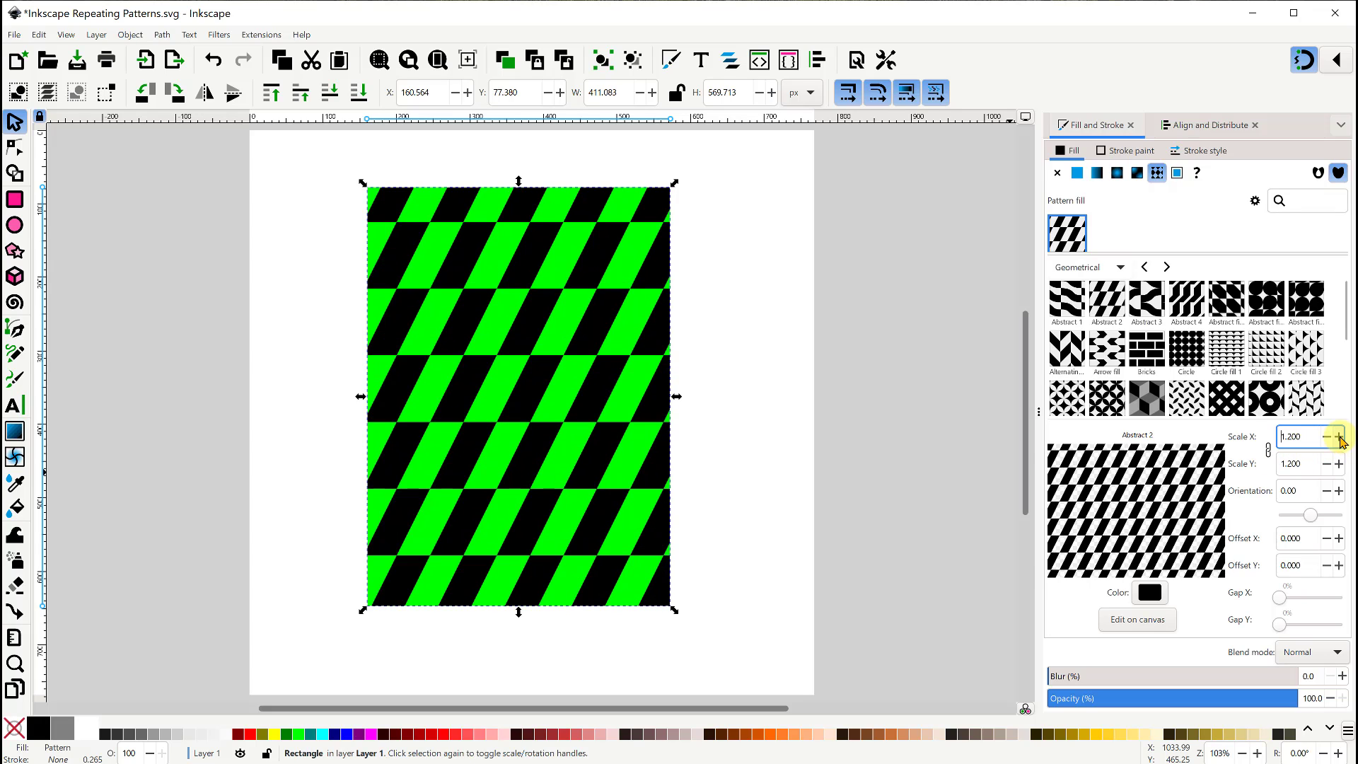
pyautogui.click(1339, 437)
pyautogui.click(1268, 451)
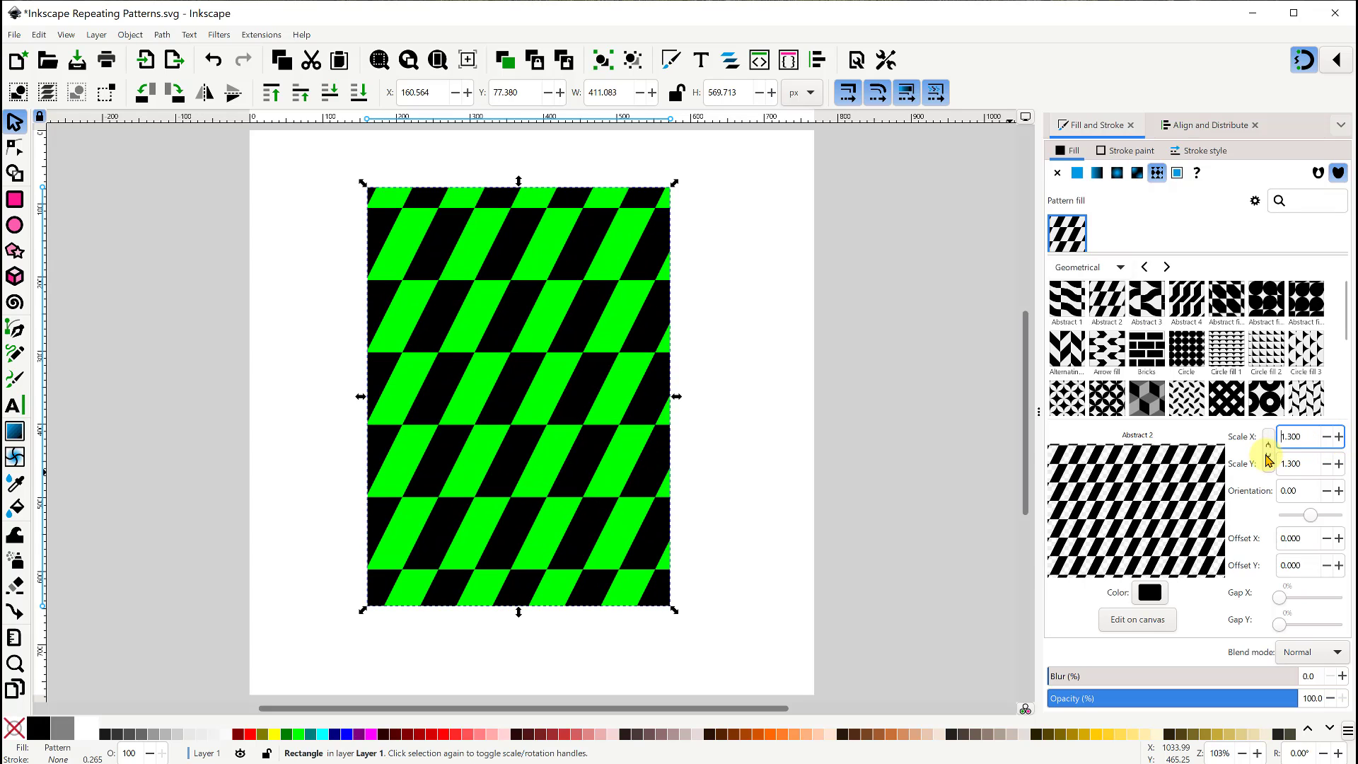
pyautogui.click(1327, 438)
pyautogui.click(1327, 438)
pyautogui.click(1327, 437)
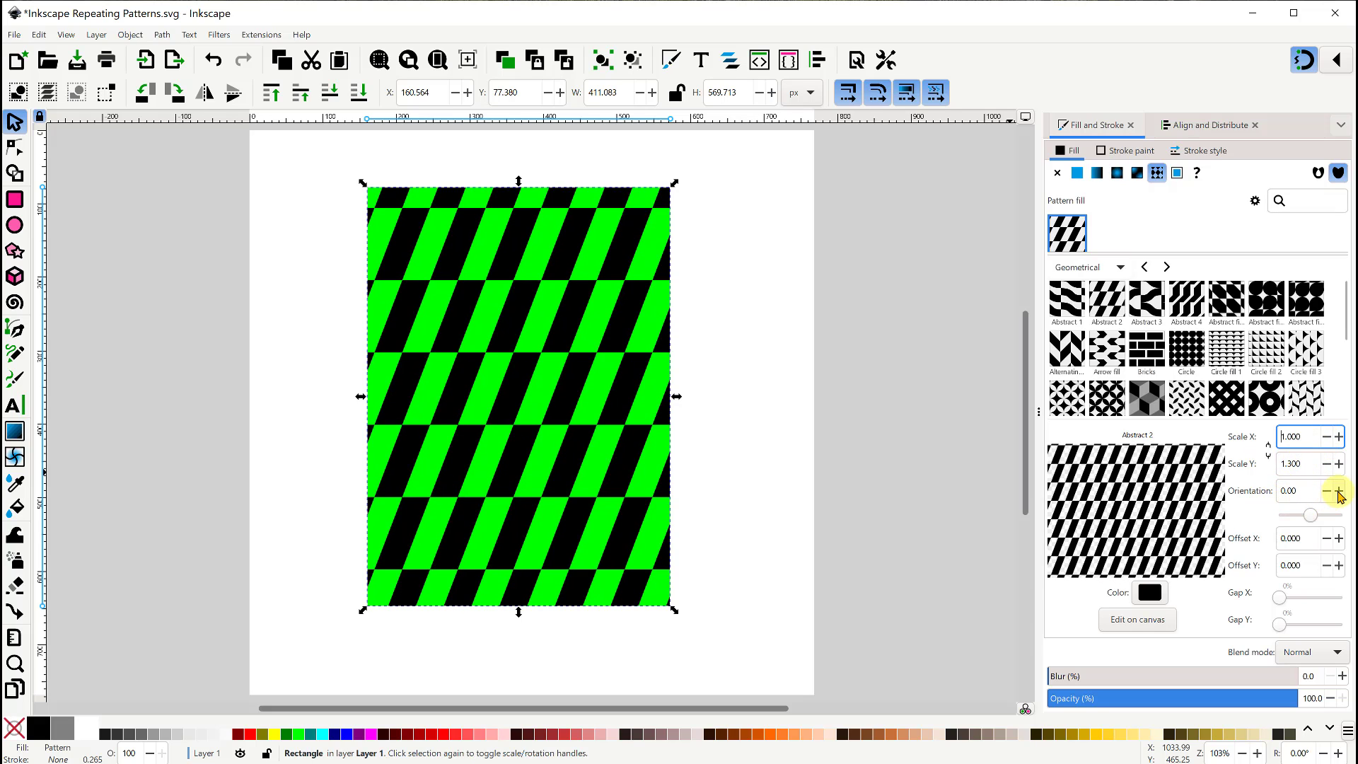
# - Experiment with the pattern orientation, trying 3 and 45 degrees
pyautogui.click(1339, 491)
pyautogui.click(1339, 490)
pyautogui.click(1340, 491)
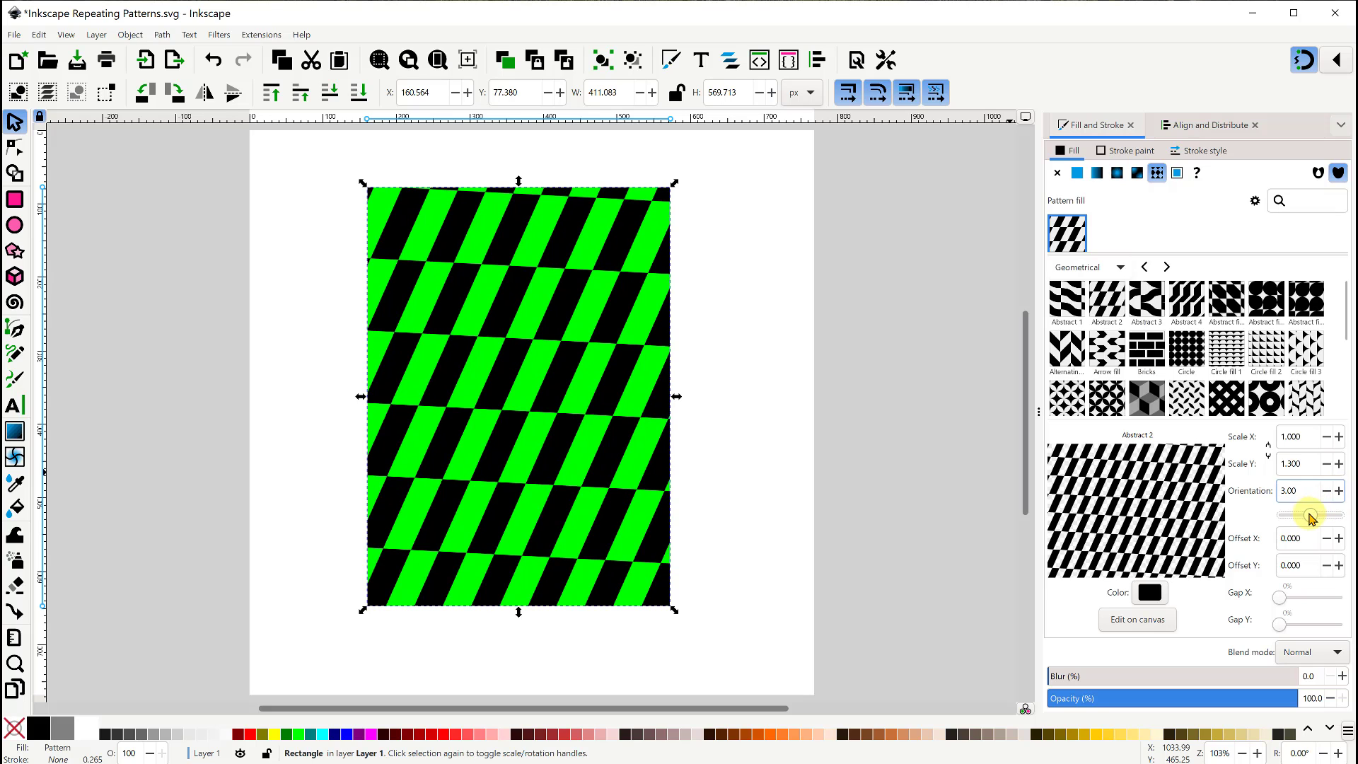
pyautogui.moveTo(1309, 514); pyautogui.dragTo(1310, 521)
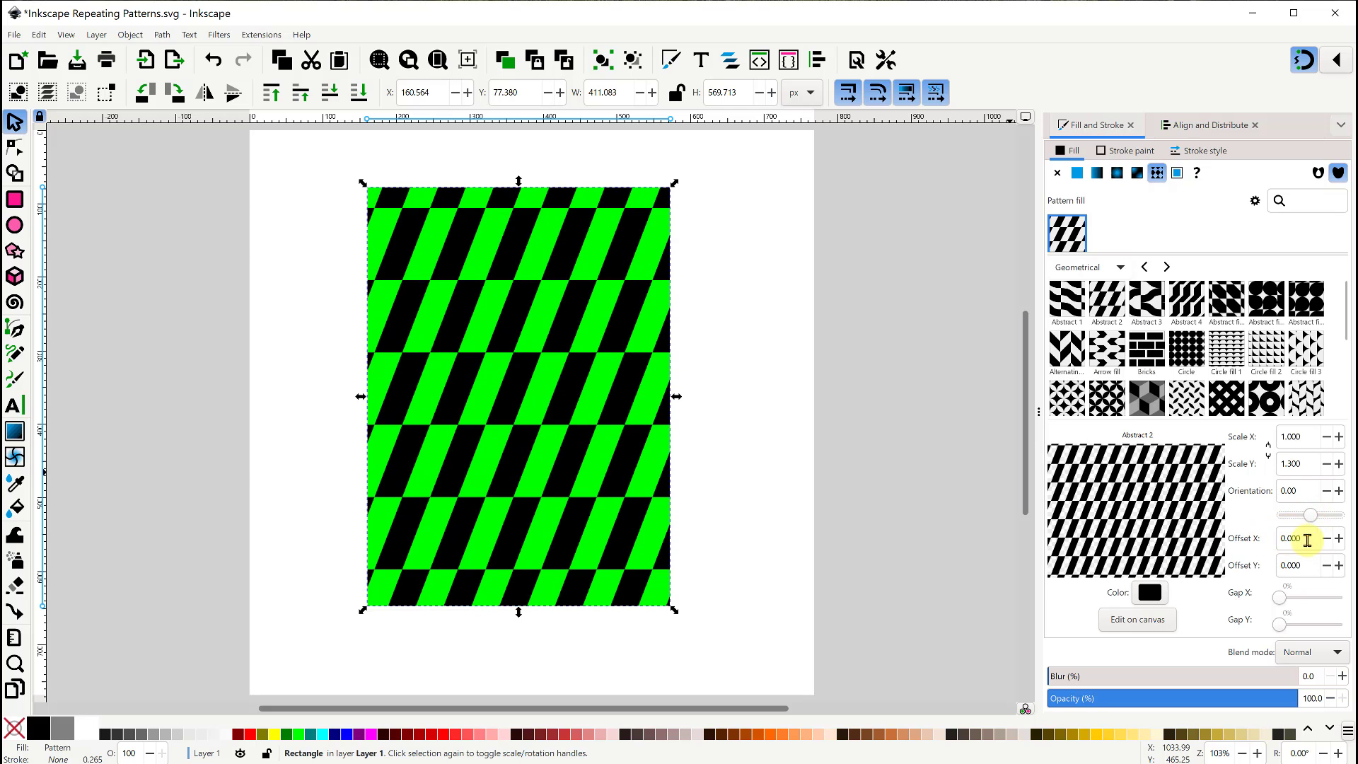
# - Set the pattern Offset X and Offset Y to 3 and preview tile gaps
pyautogui.click(1339, 539)
pyautogui.click(1339, 539)
pyautogui.click(1339, 539)
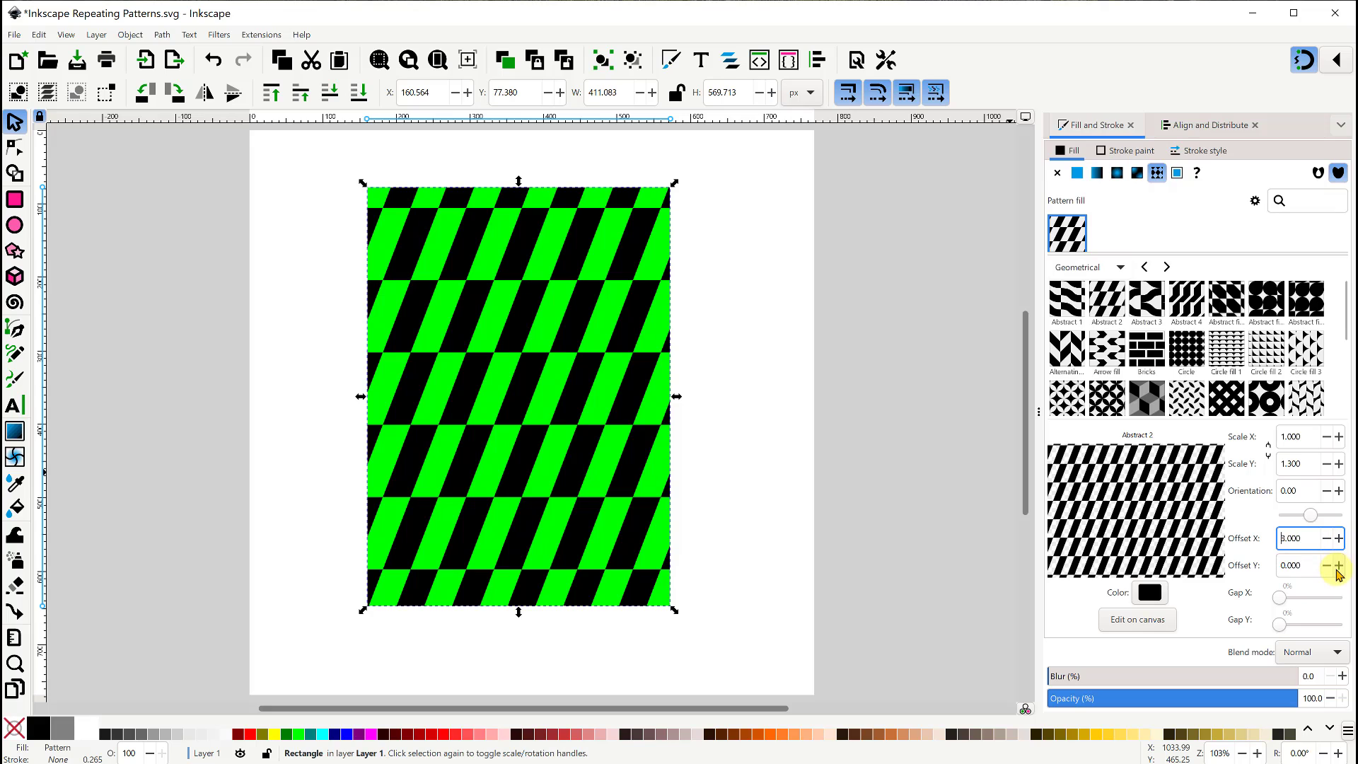
pyautogui.click(1339, 566)
pyautogui.click(1339, 566)
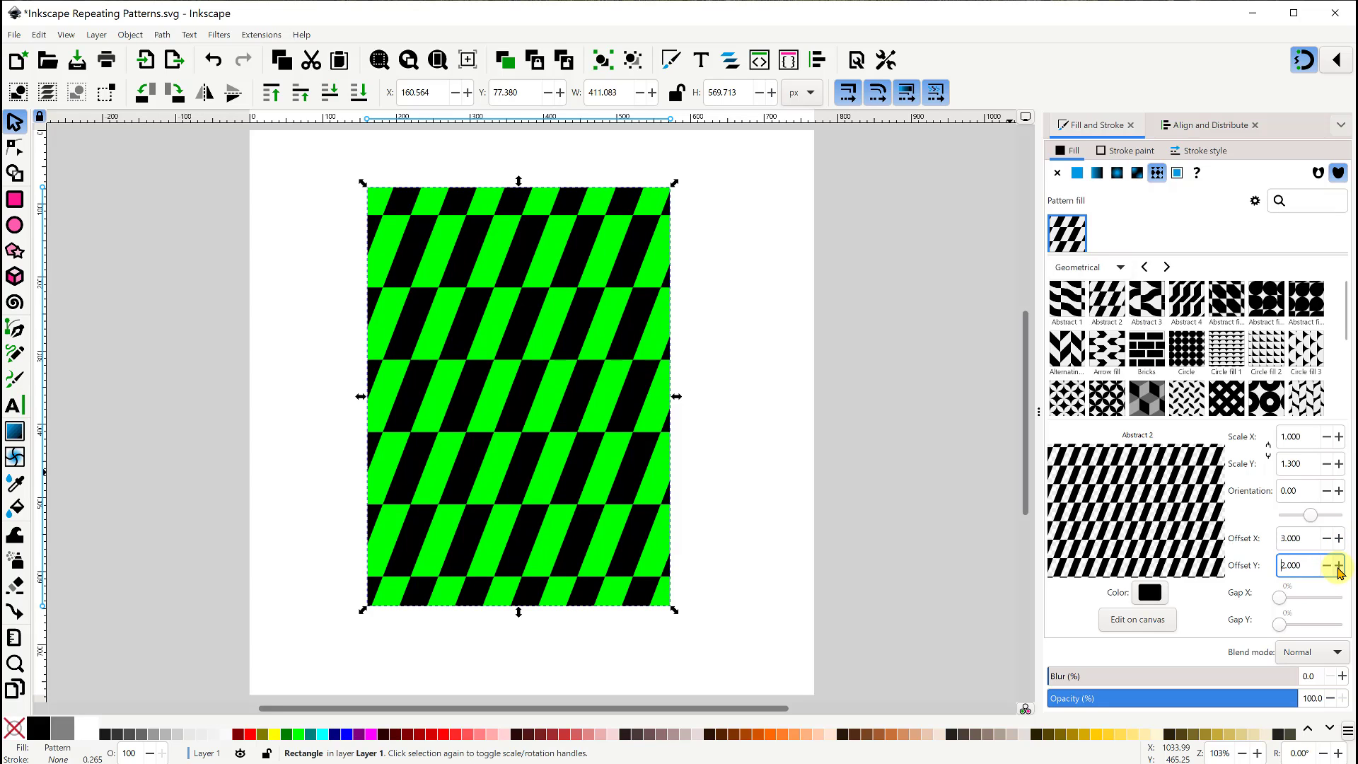
pyautogui.click(1339, 566)
pyautogui.moveTo(1278, 599); pyautogui.dragTo(1256, 622)
pyautogui.click(1280, 625)
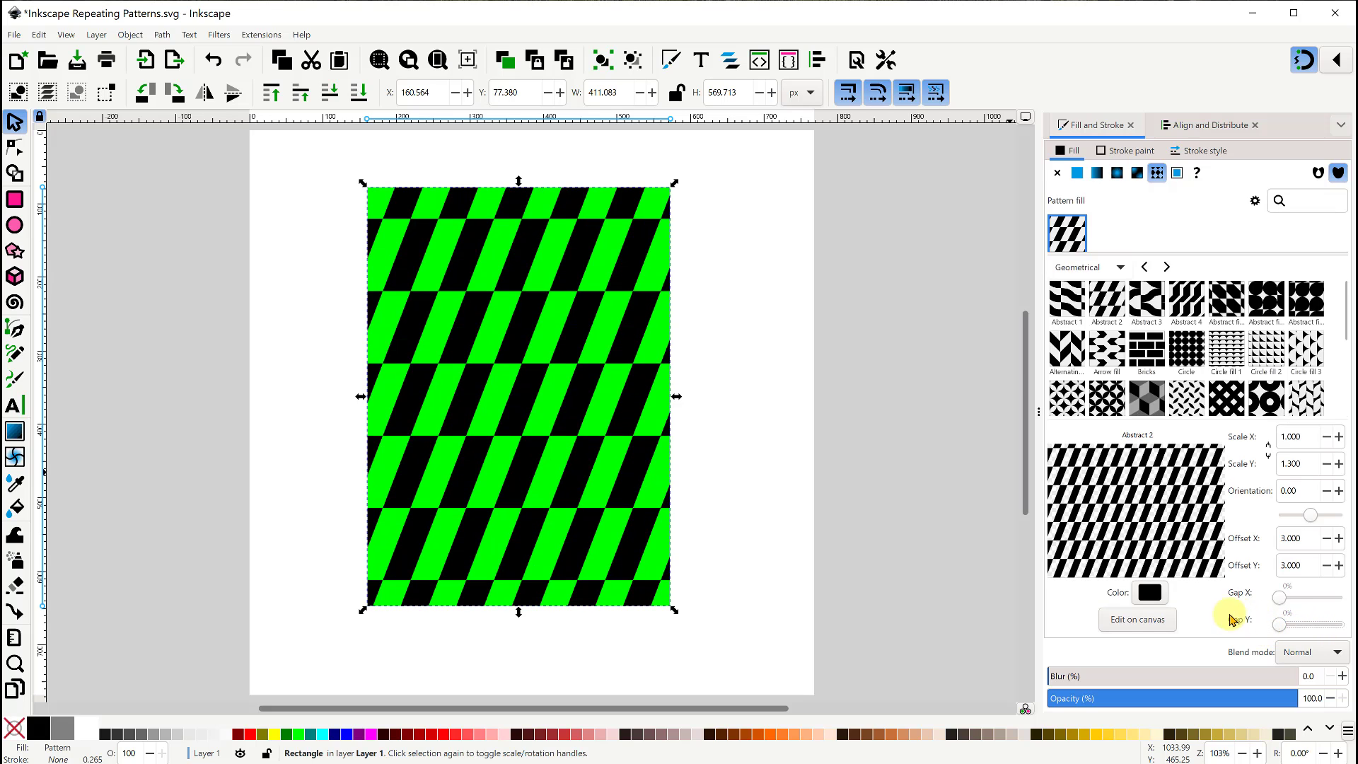
# - Recolour the pattern stripes to blue 0024ffff, passing through red ff0000ff first
pyautogui.click(1149, 592)
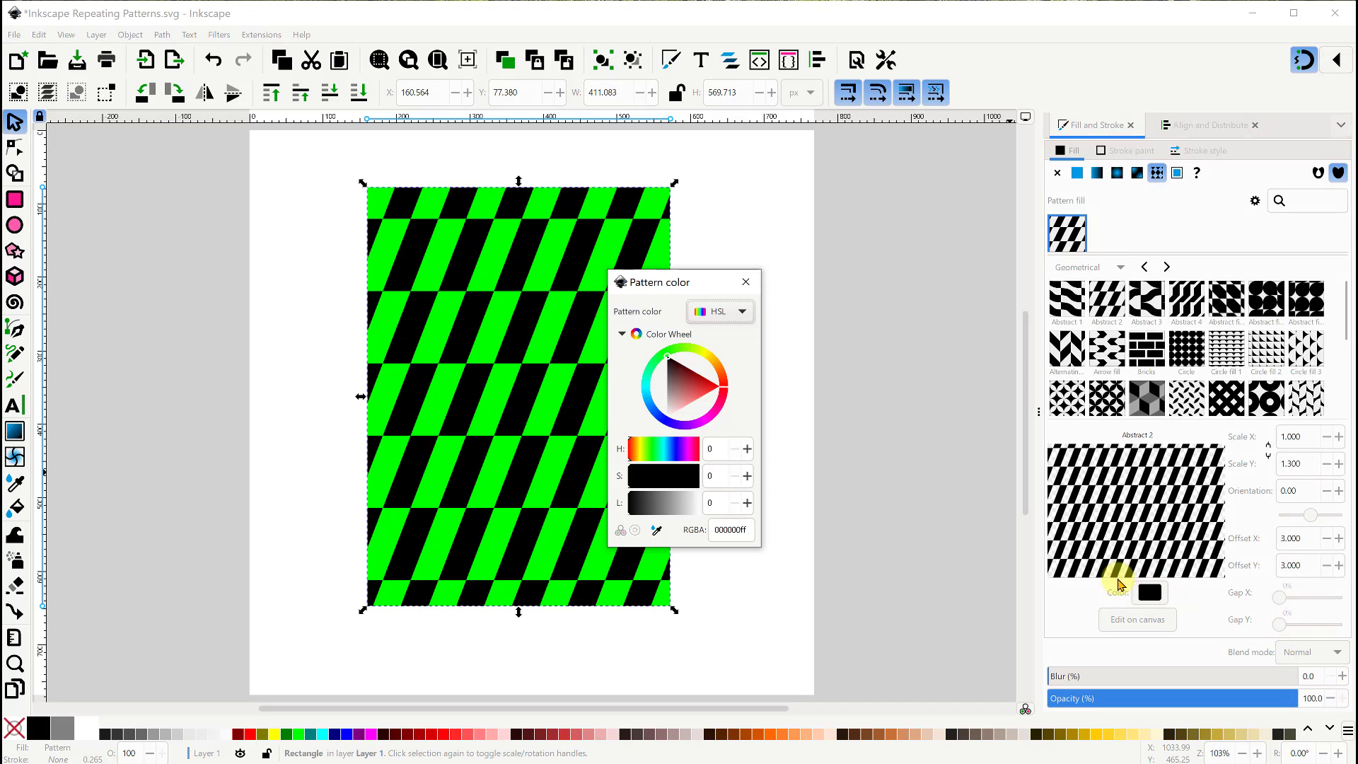
pyautogui.click(725, 397)
pyautogui.moveTo(725, 397); pyautogui.dragTo(707, 424)
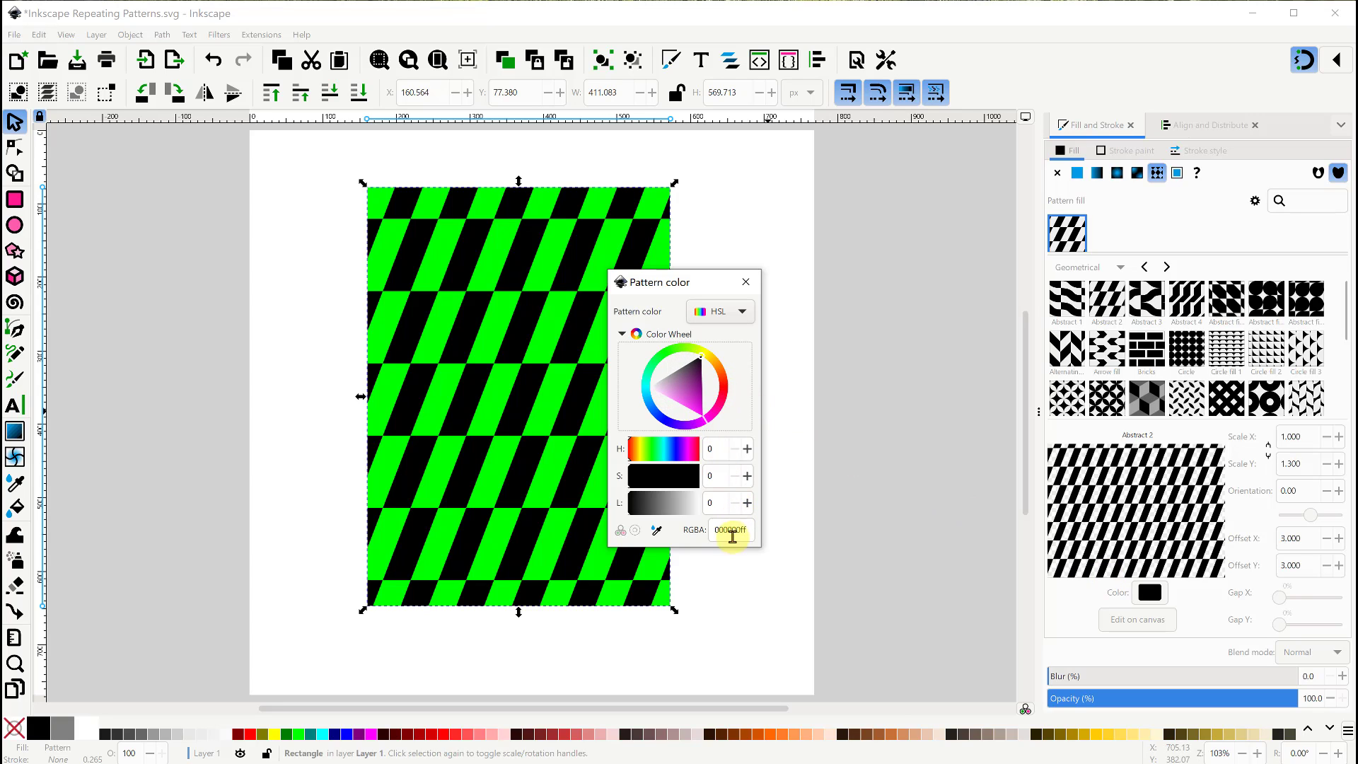
pyautogui.doubleClick(733, 530)
pyautogui.write('ff00')
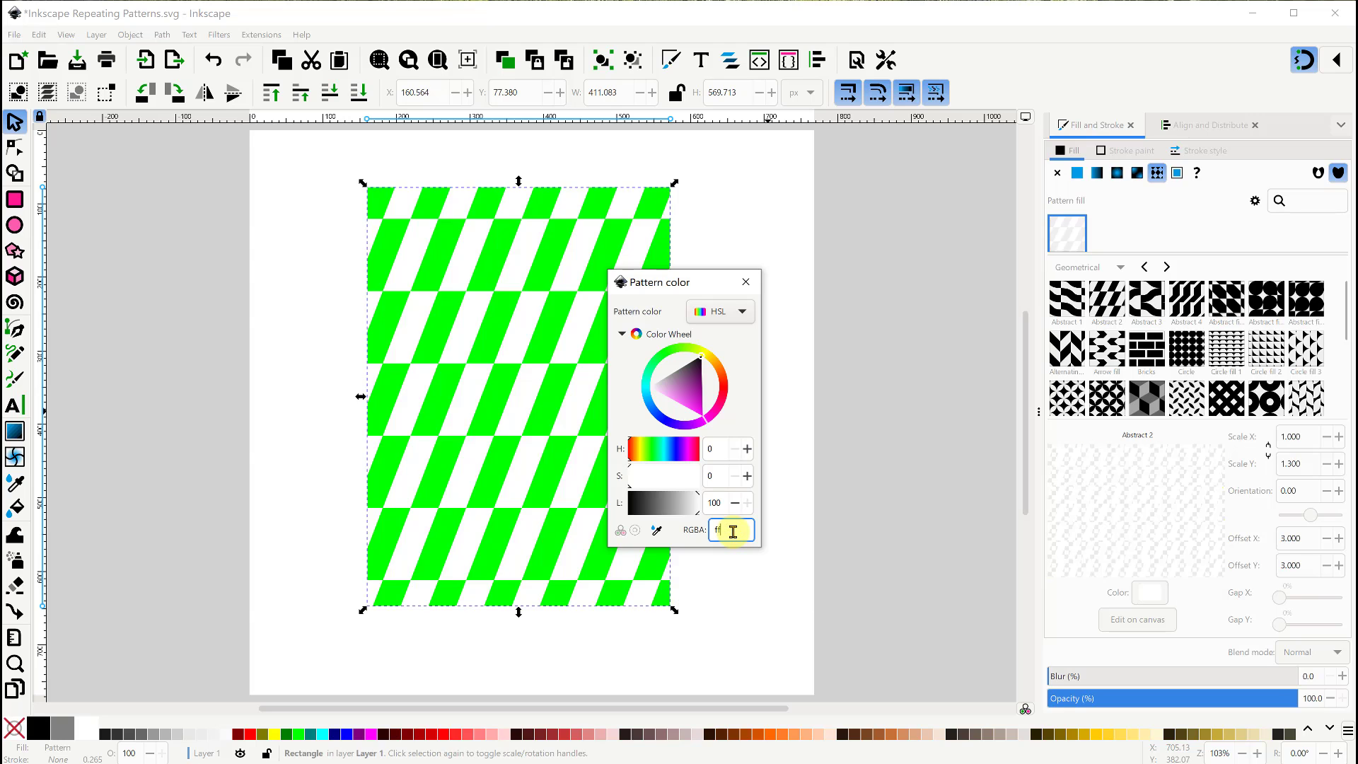
pyautogui.press('Return')
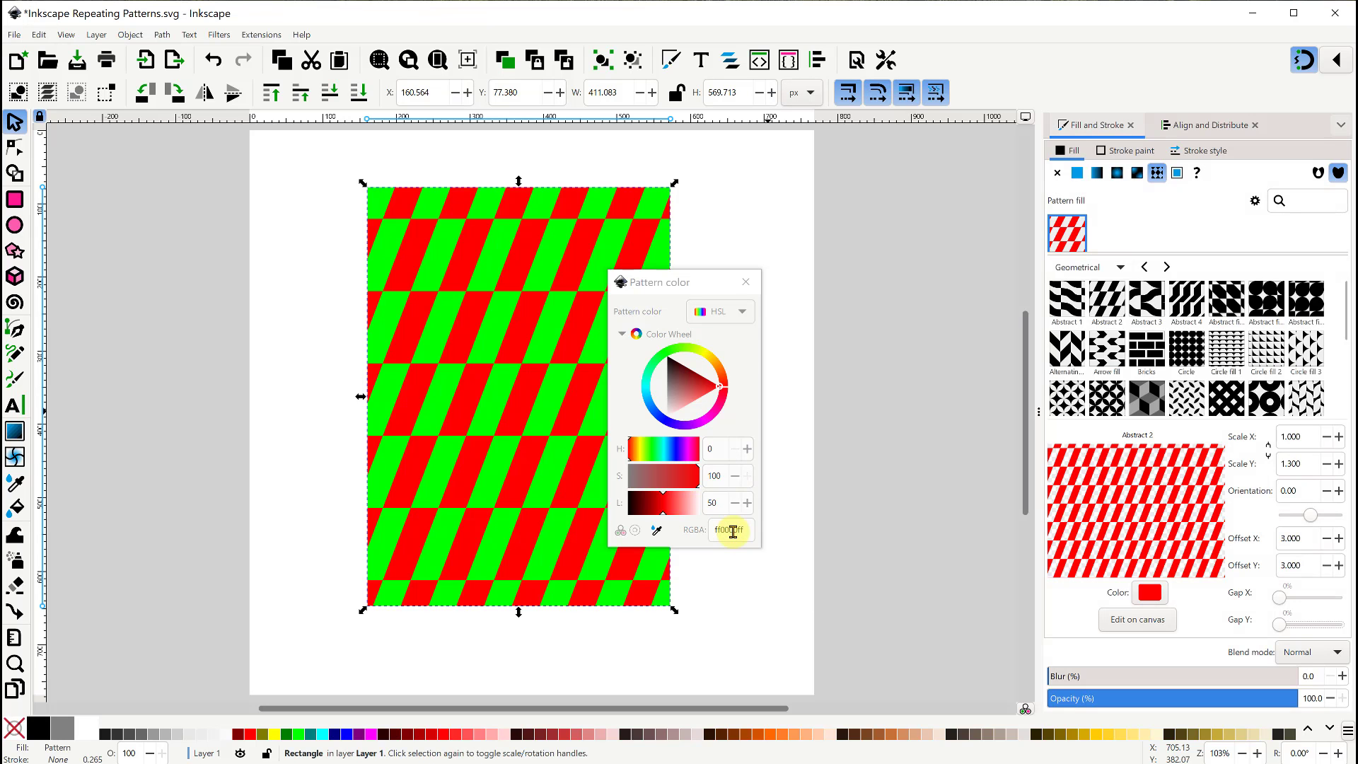
pyautogui.moveTo(711, 415); pyautogui.dragTo(665, 424)
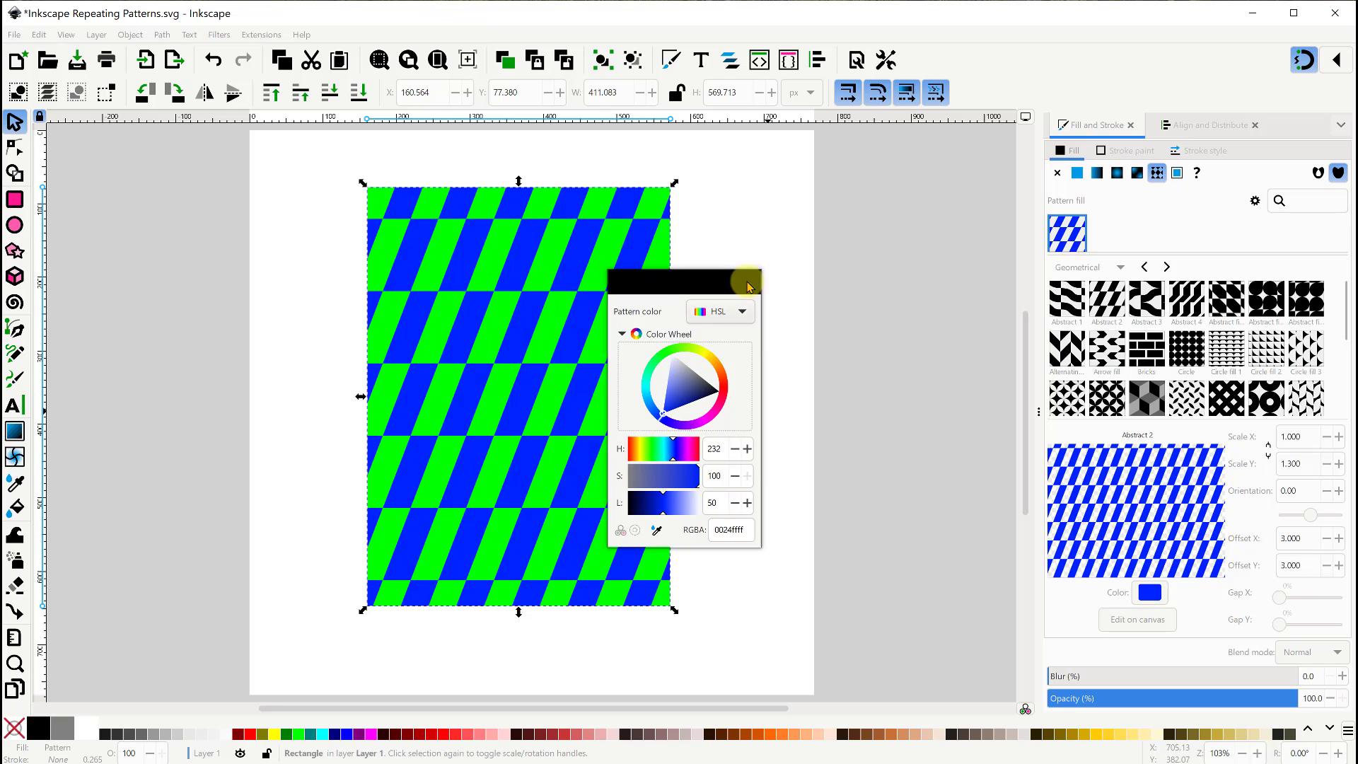
pyautogui.click(746, 282)
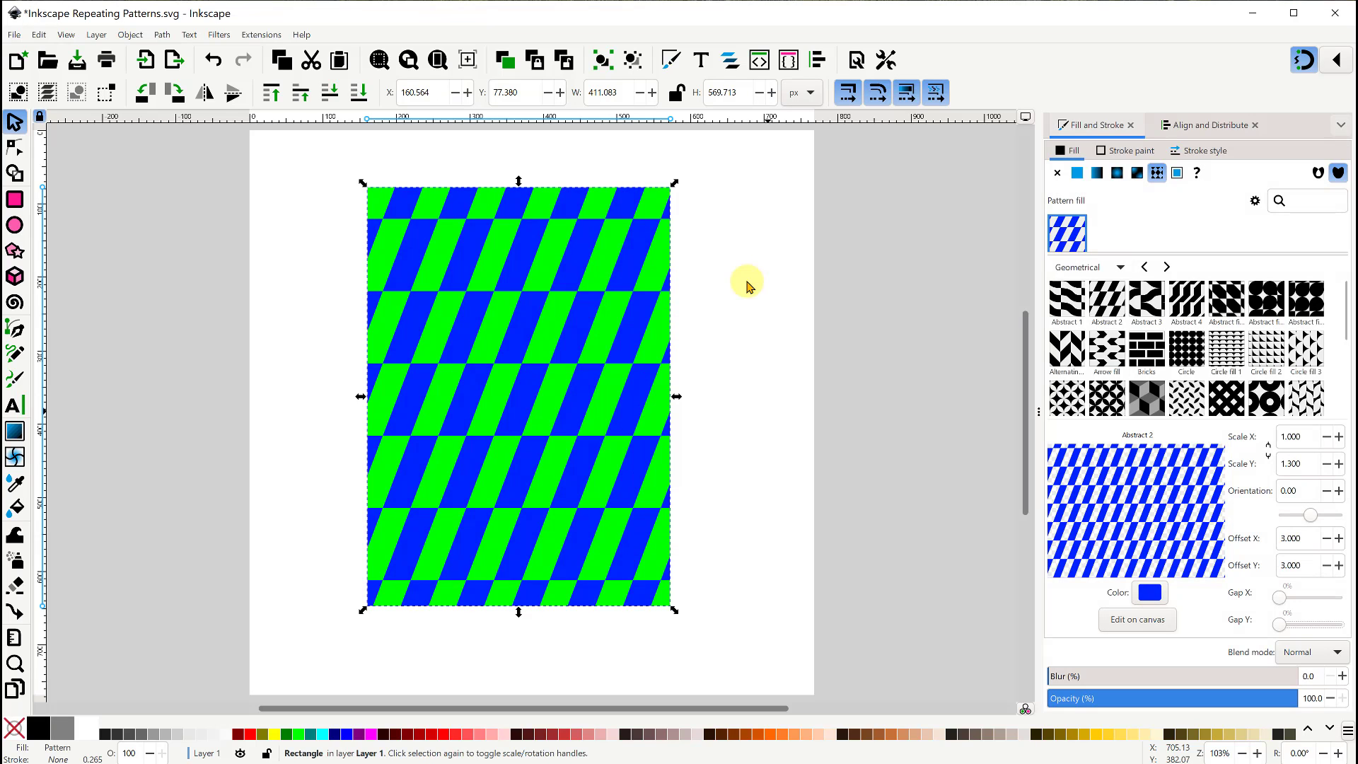
# - Move, rotate and shrink the pattern on canvas to Scale X 0.643, Scale Y 0.836, orientation 1.33
pyautogui.click(1134, 621)
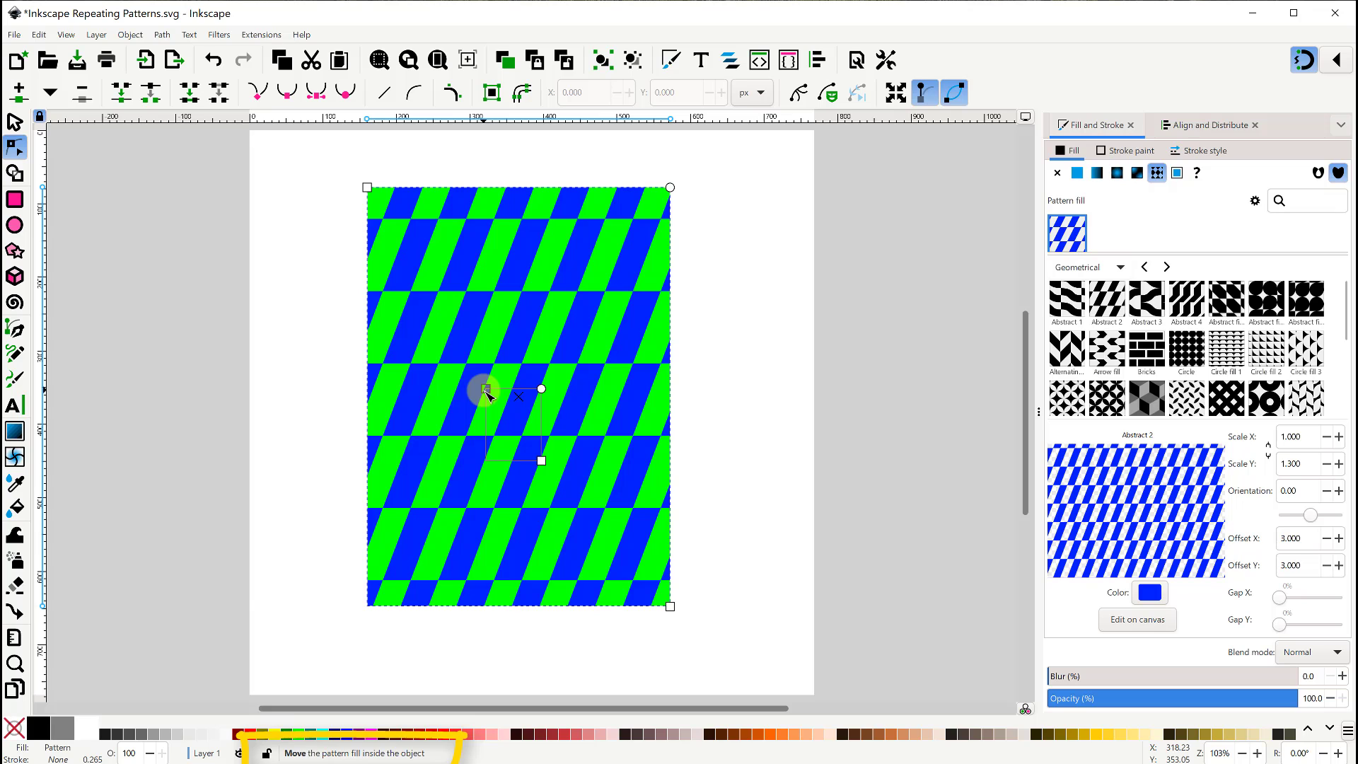
pyautogui.moveTo(486, 393); pyautogui.dragTo(558, 317)
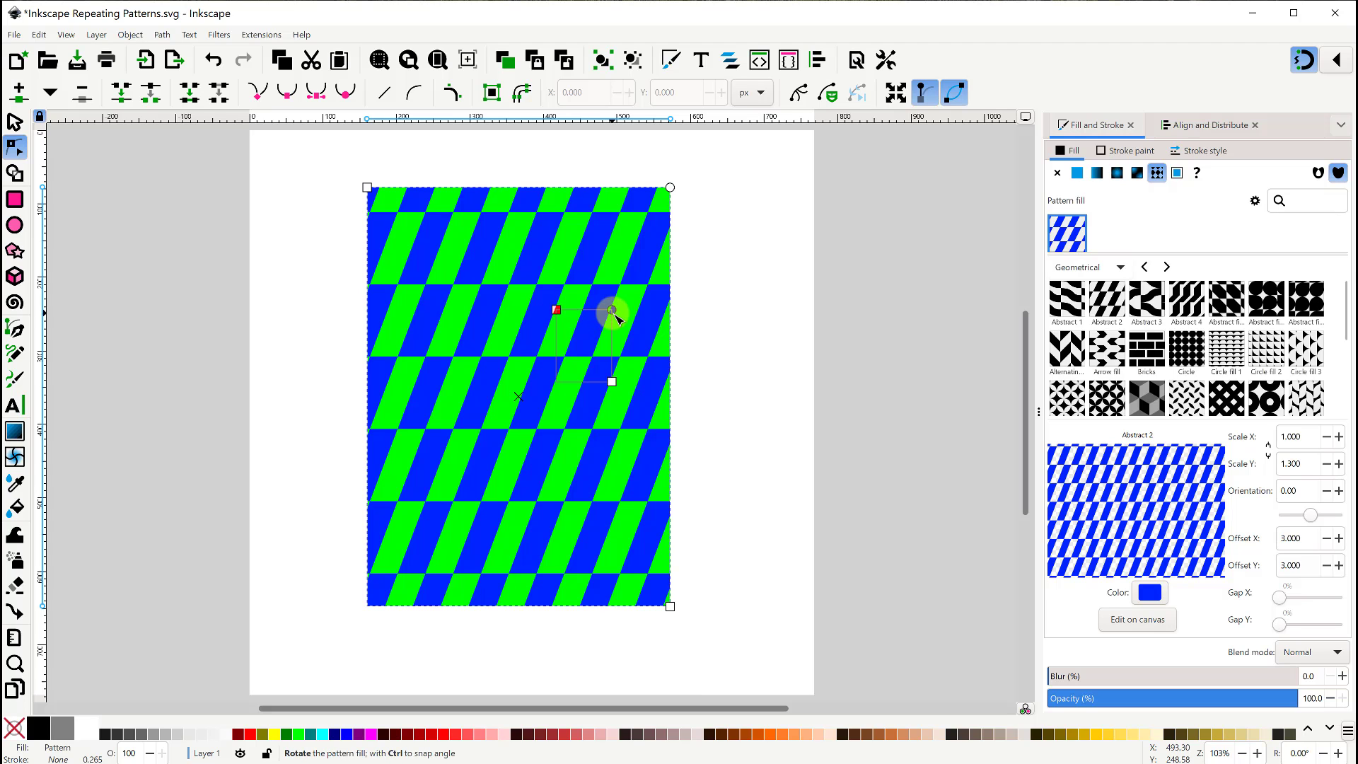
pyautogui.moveTo(613, 311); pyautogui.dragTo(640, 318)
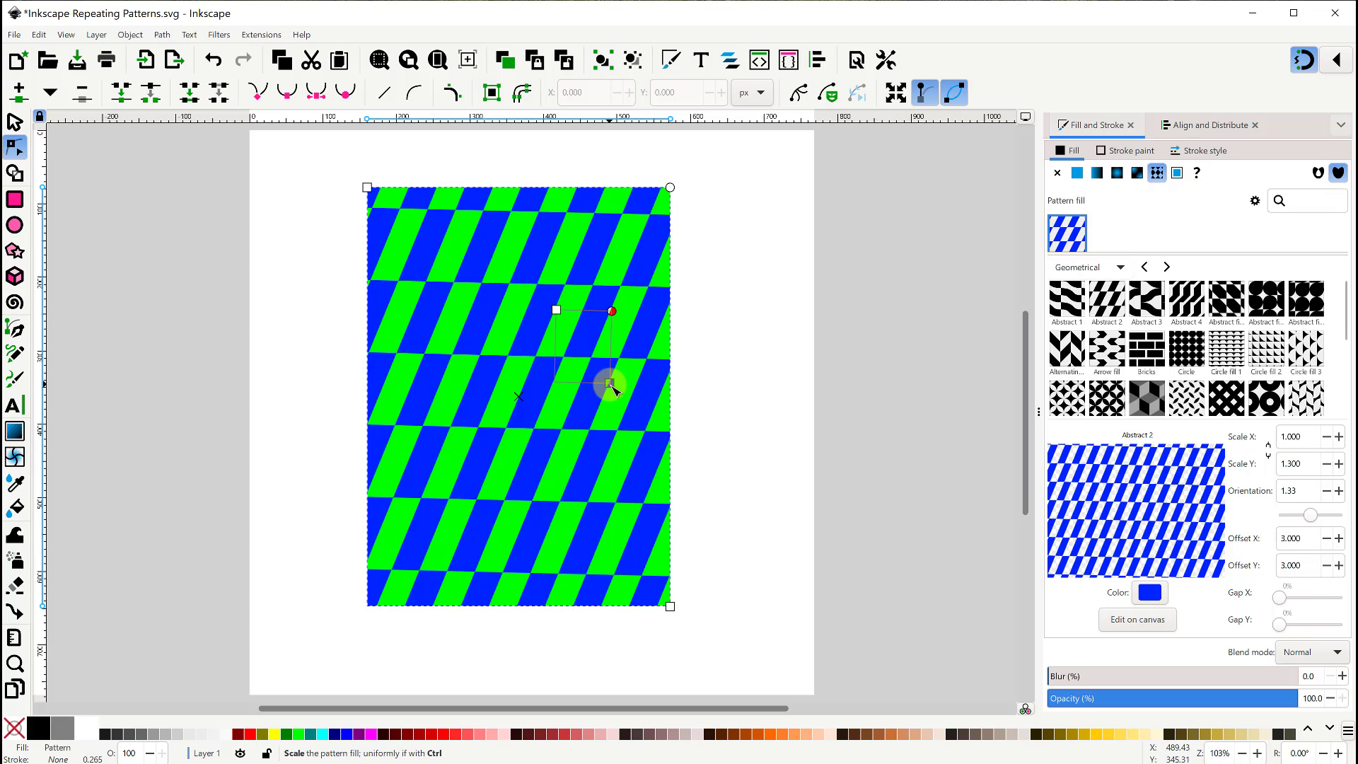
pyautogui.moveTo(611, 384); pyautogui.dragTo(593, 361)
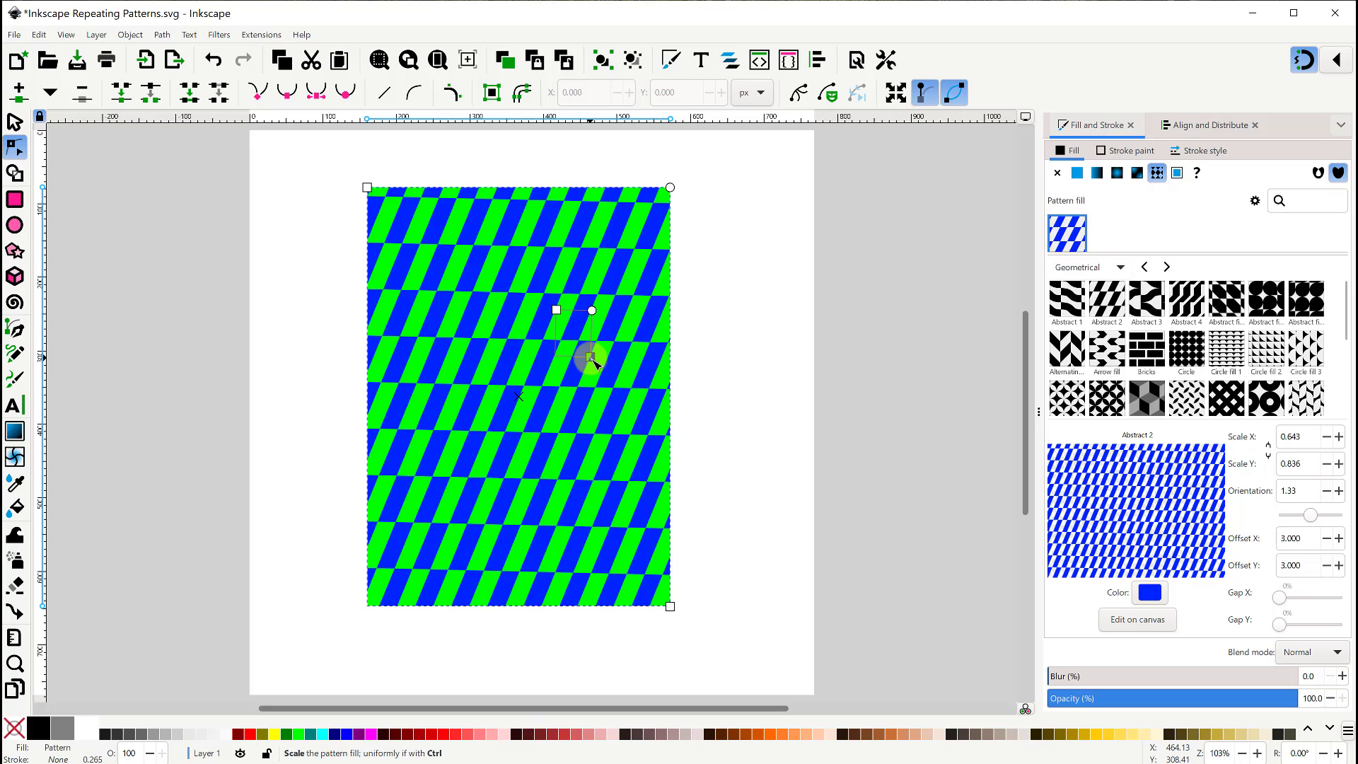
pyautogui.moveTo(593, 361); pyautogui.dragTo(486, 310)
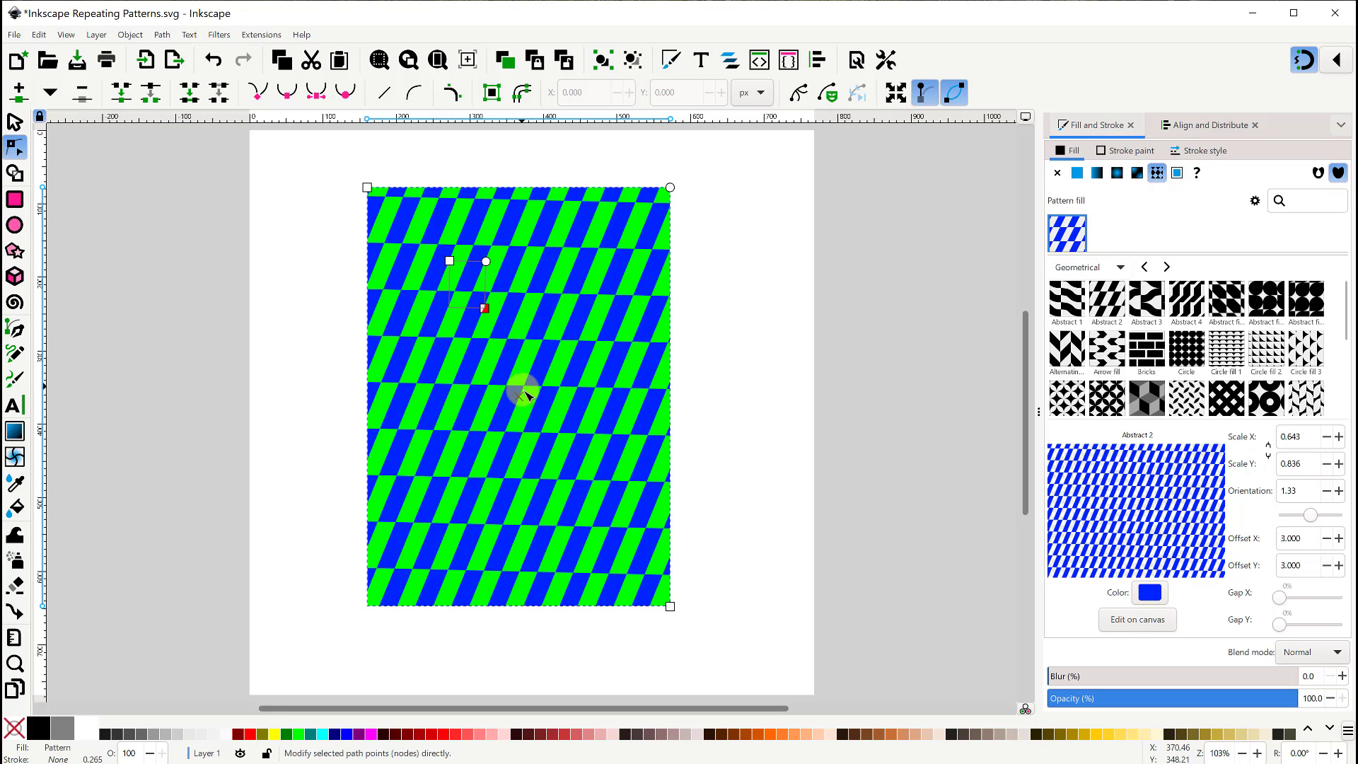
pyautogui.moveTo(513, 409); pyautogui.dragTo(511, 378)
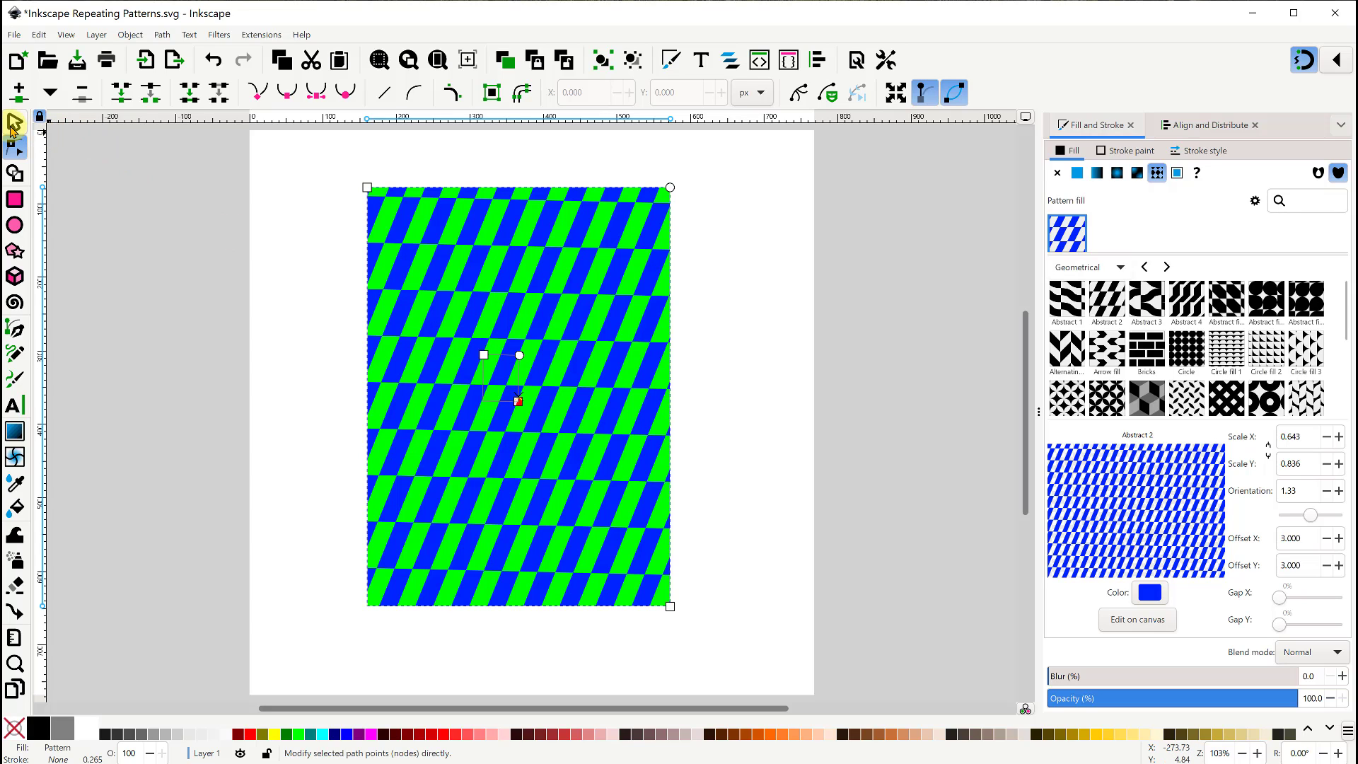
pyautogui.click(12, 126)
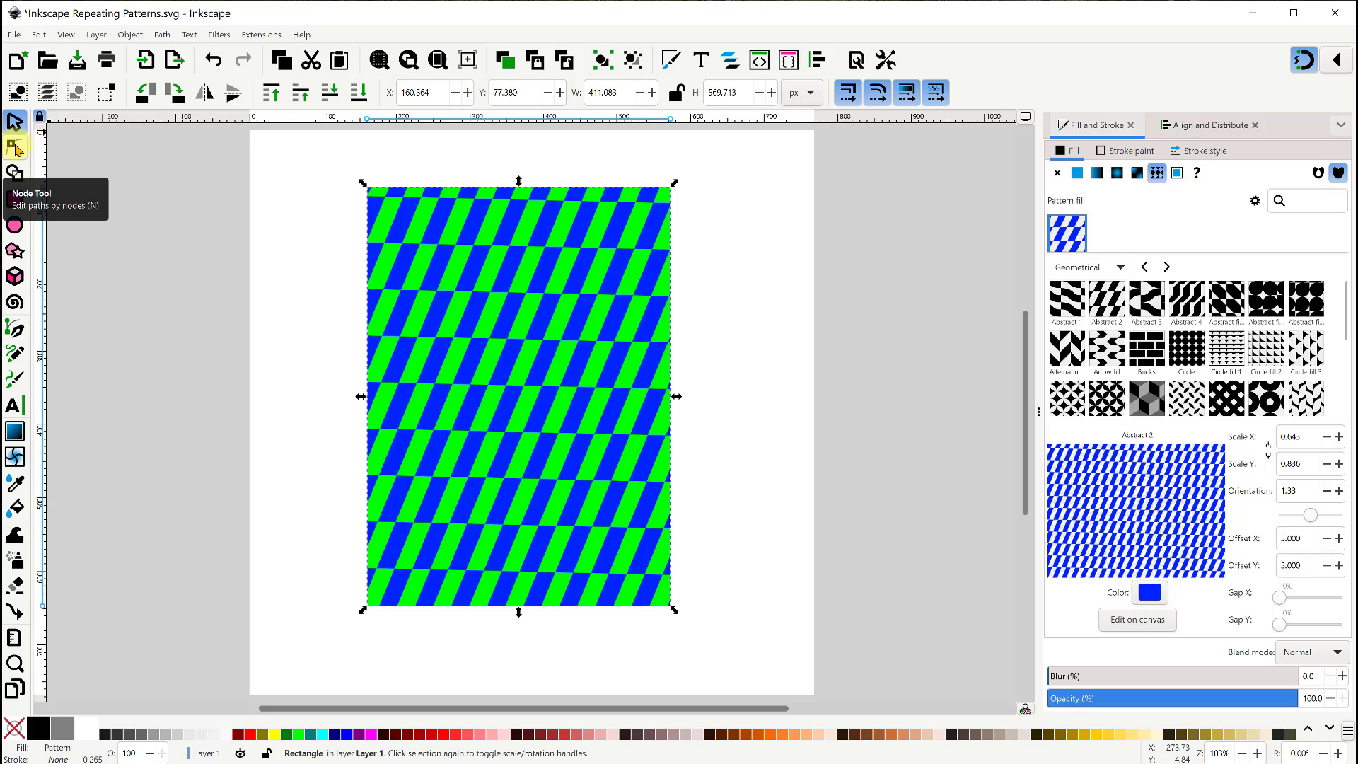
pyautogui.click(14, 148)
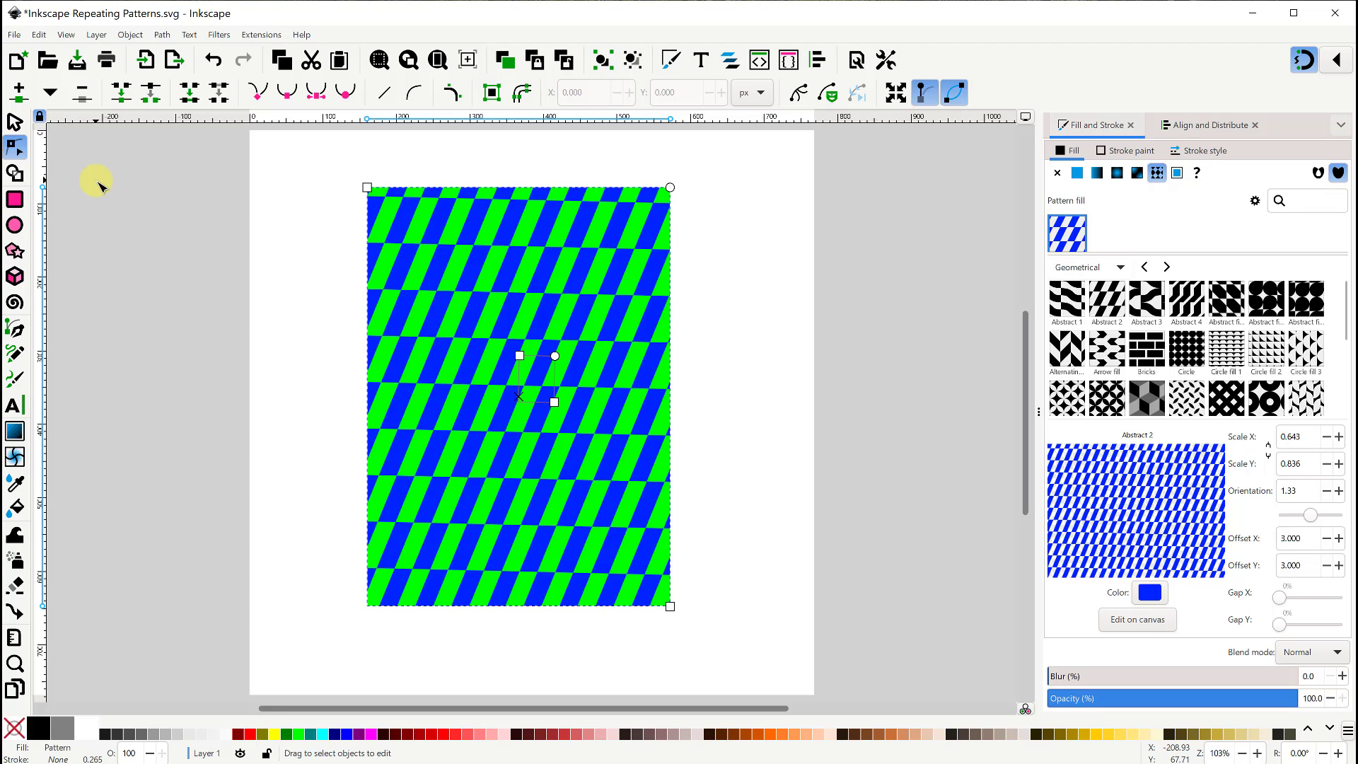
# - Select both patterned rectangles and delete them
pyautogui.click(14, 121)
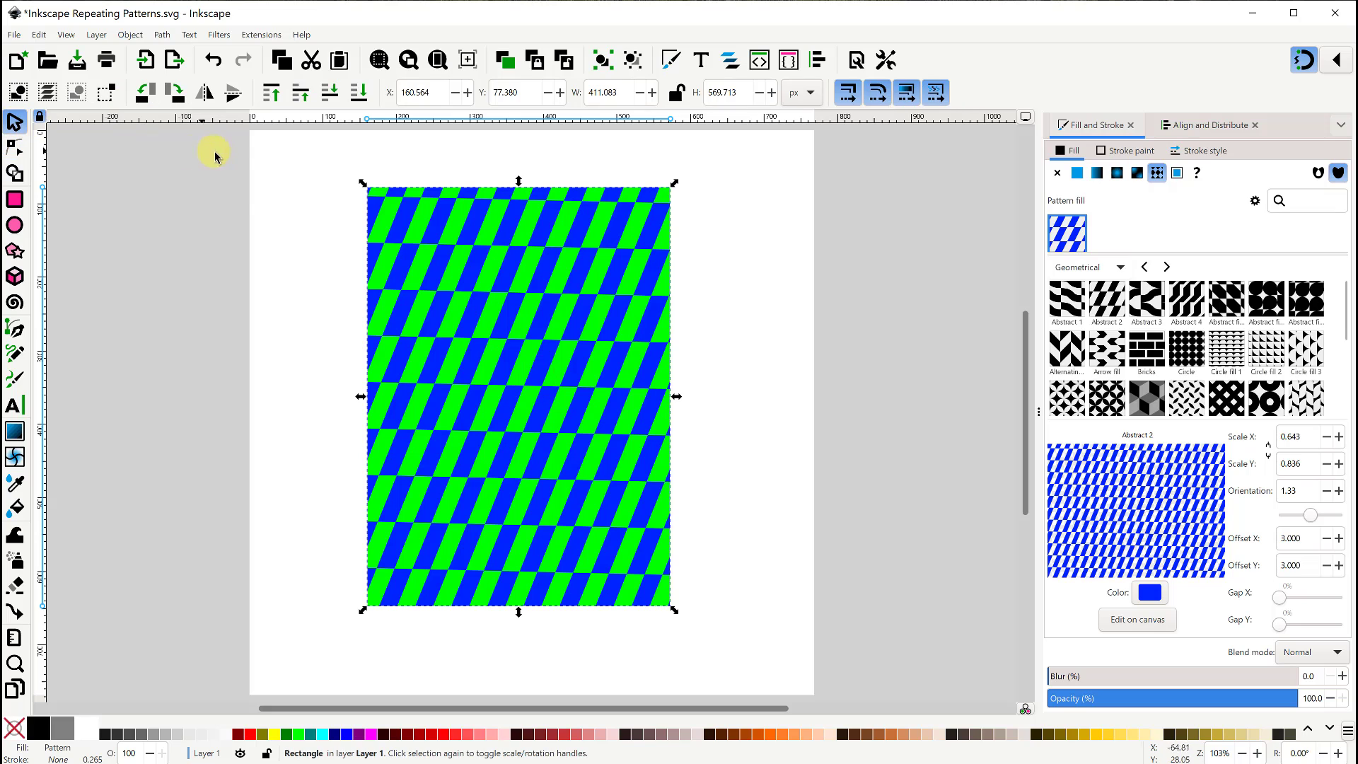
pyautogui.moveTo(213, 150); pyautogui.dragTo(834, 655)
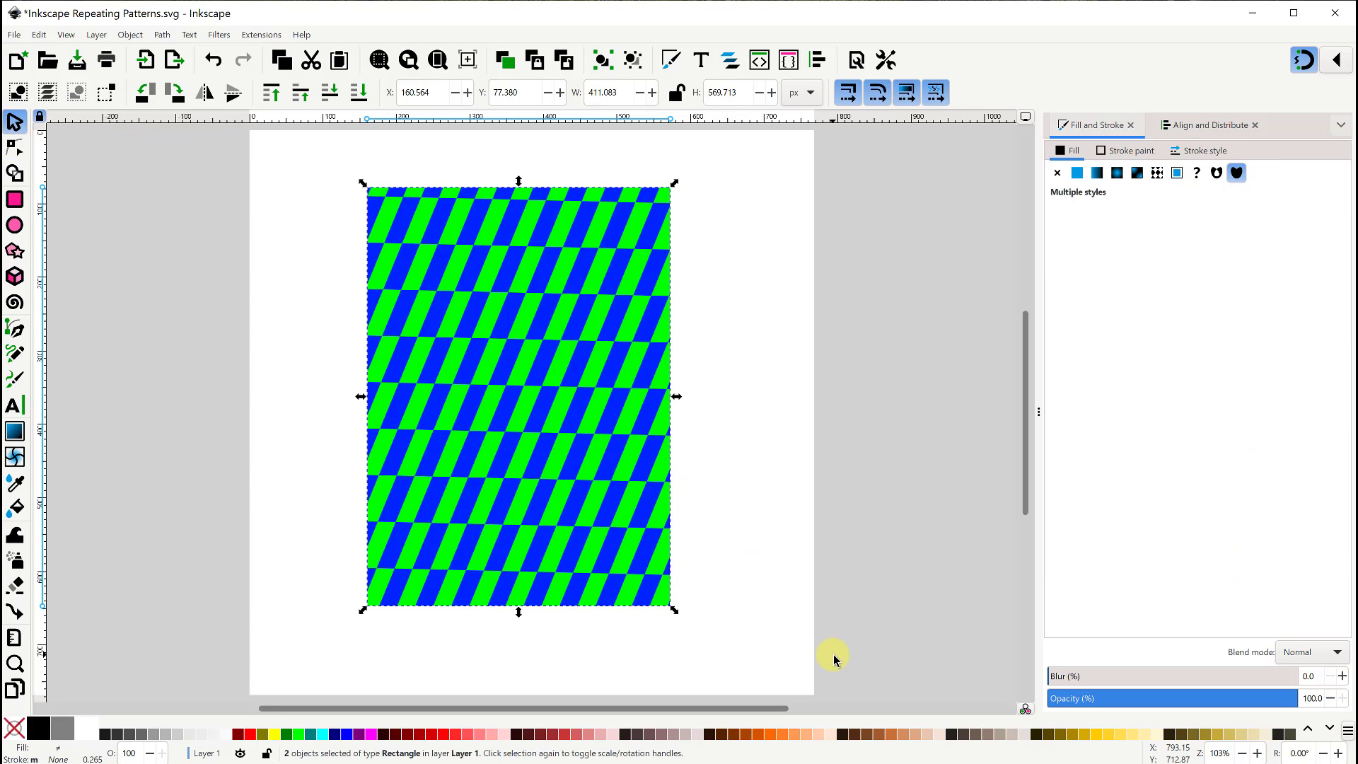
pyautogui.press('Delete')
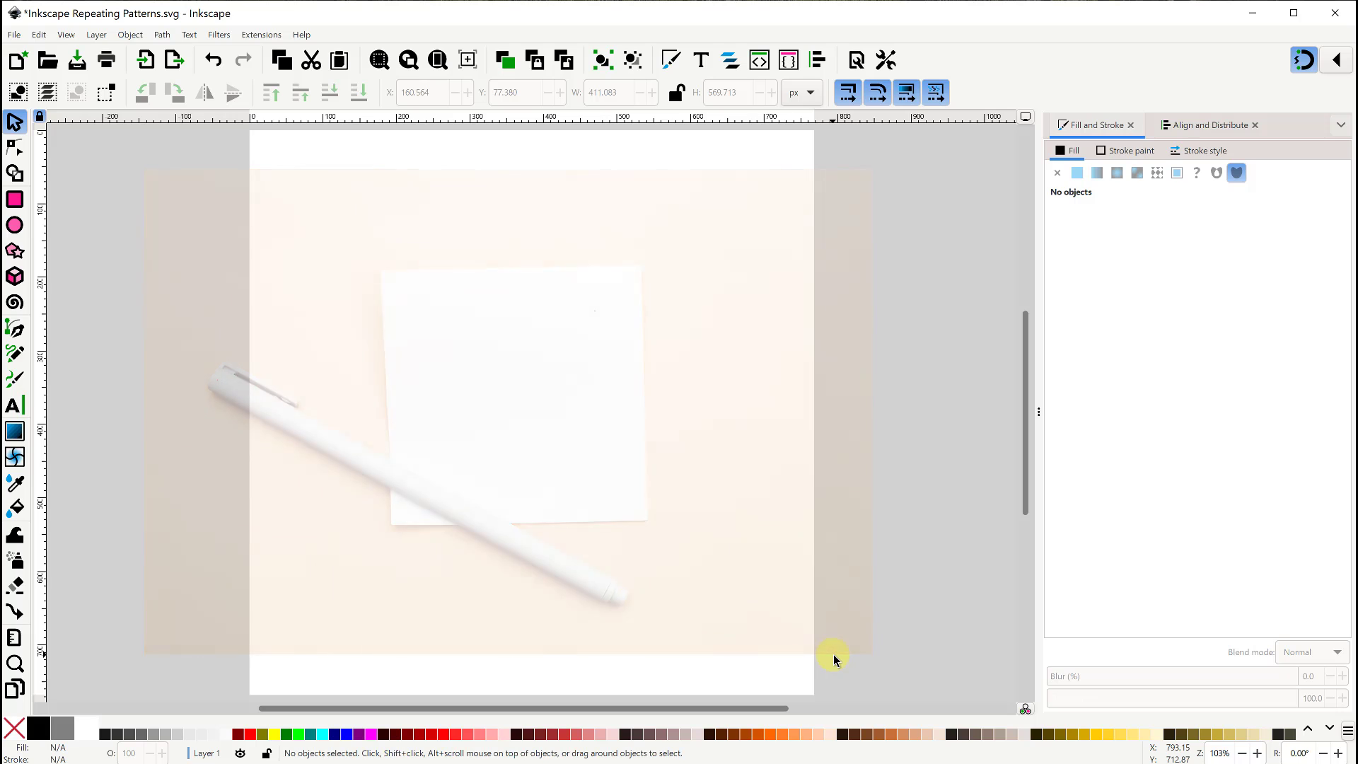
# - Review the Guides settings in Document Properties, then close the window
pyautogui.rightClick(619, 387)
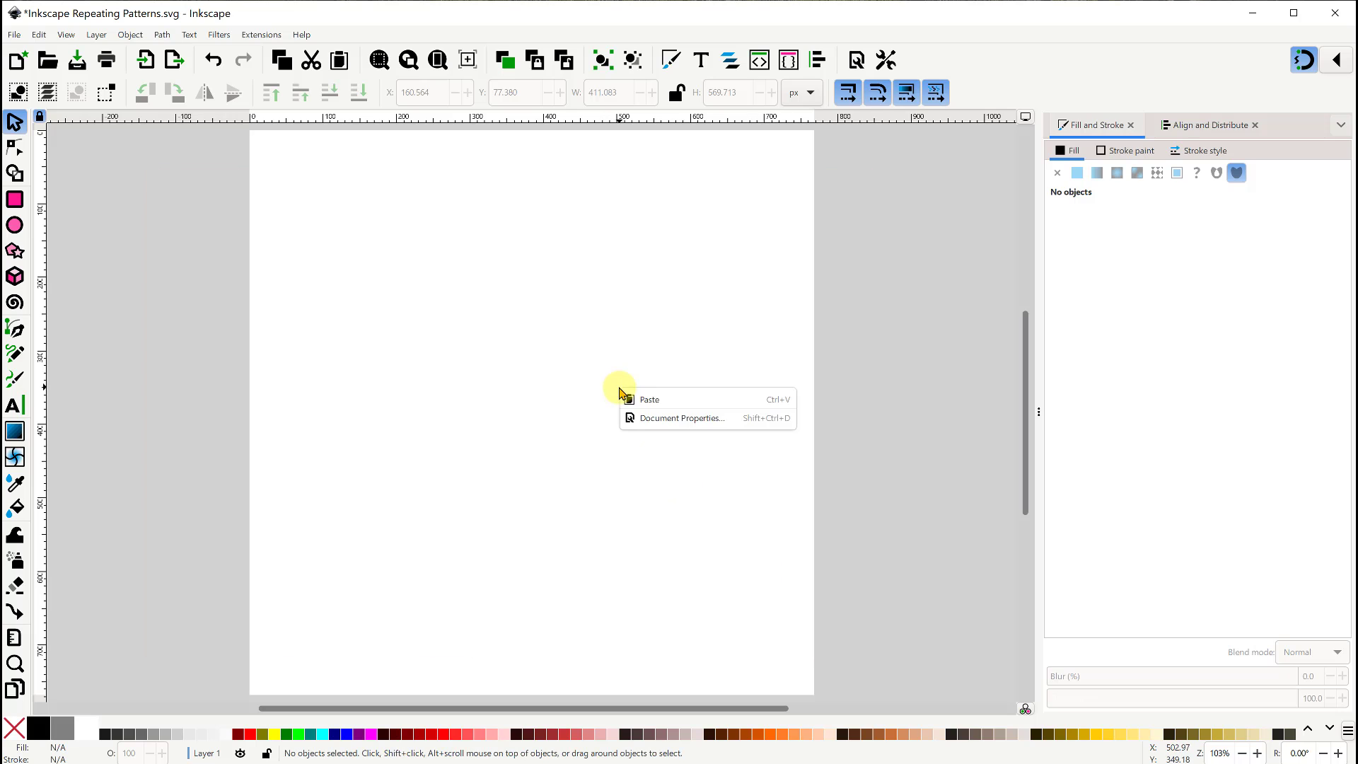
pyautogui.click(668, 419)
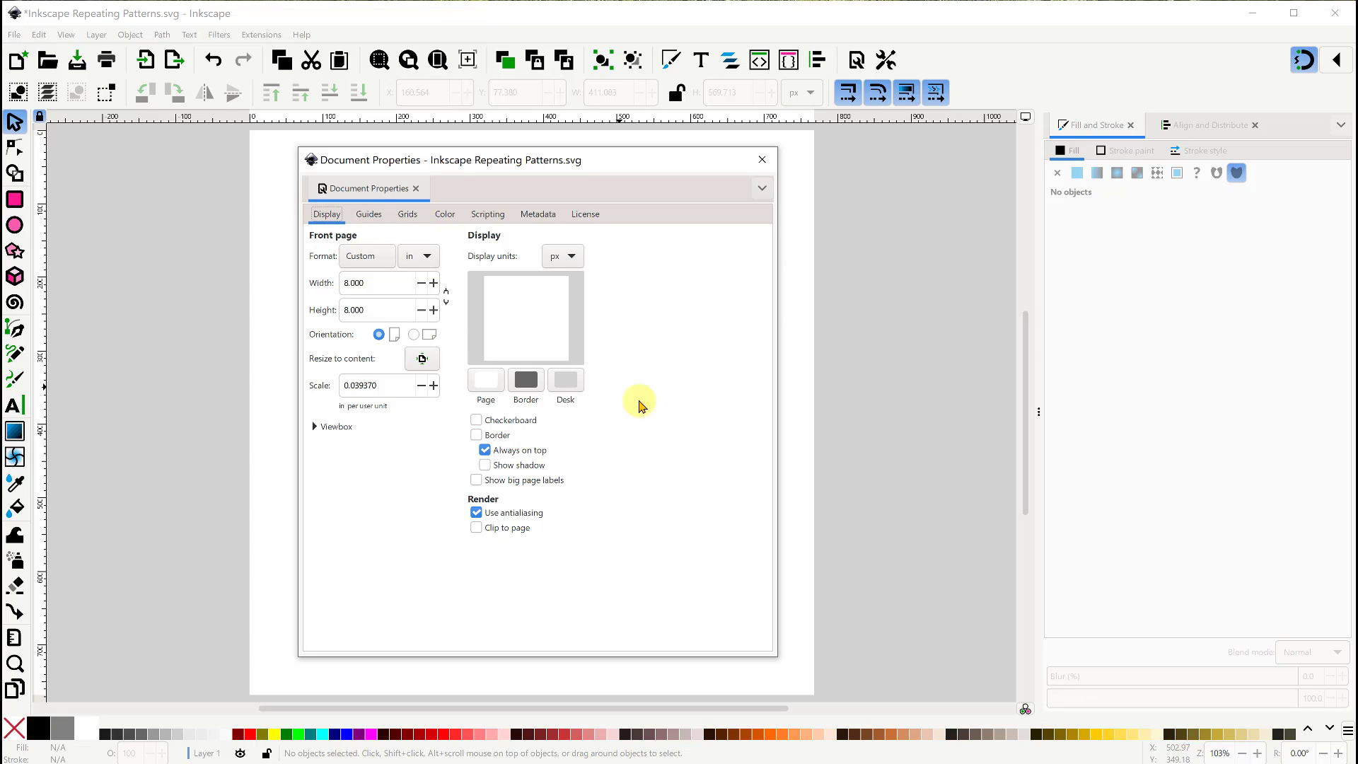
pyautogui.click(373, 215)
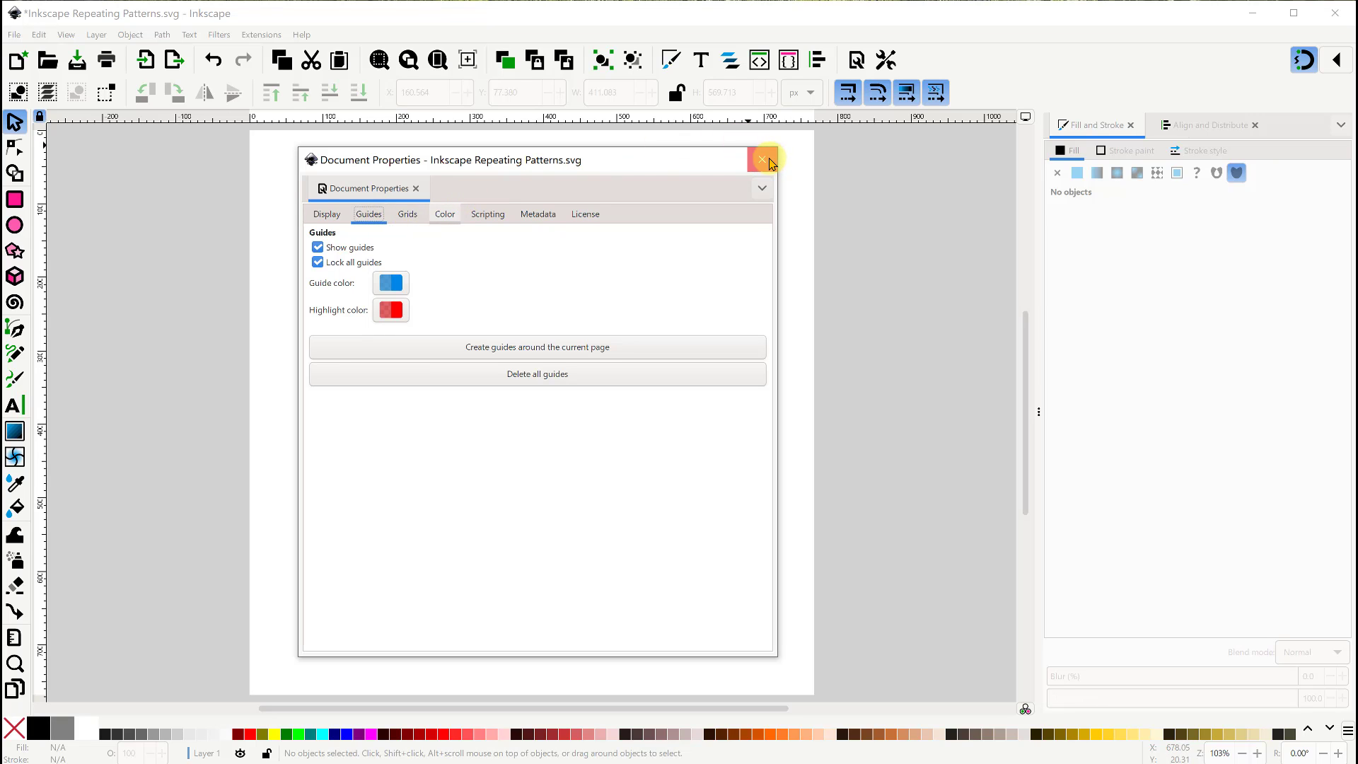
pyautogui.click(763, 160)
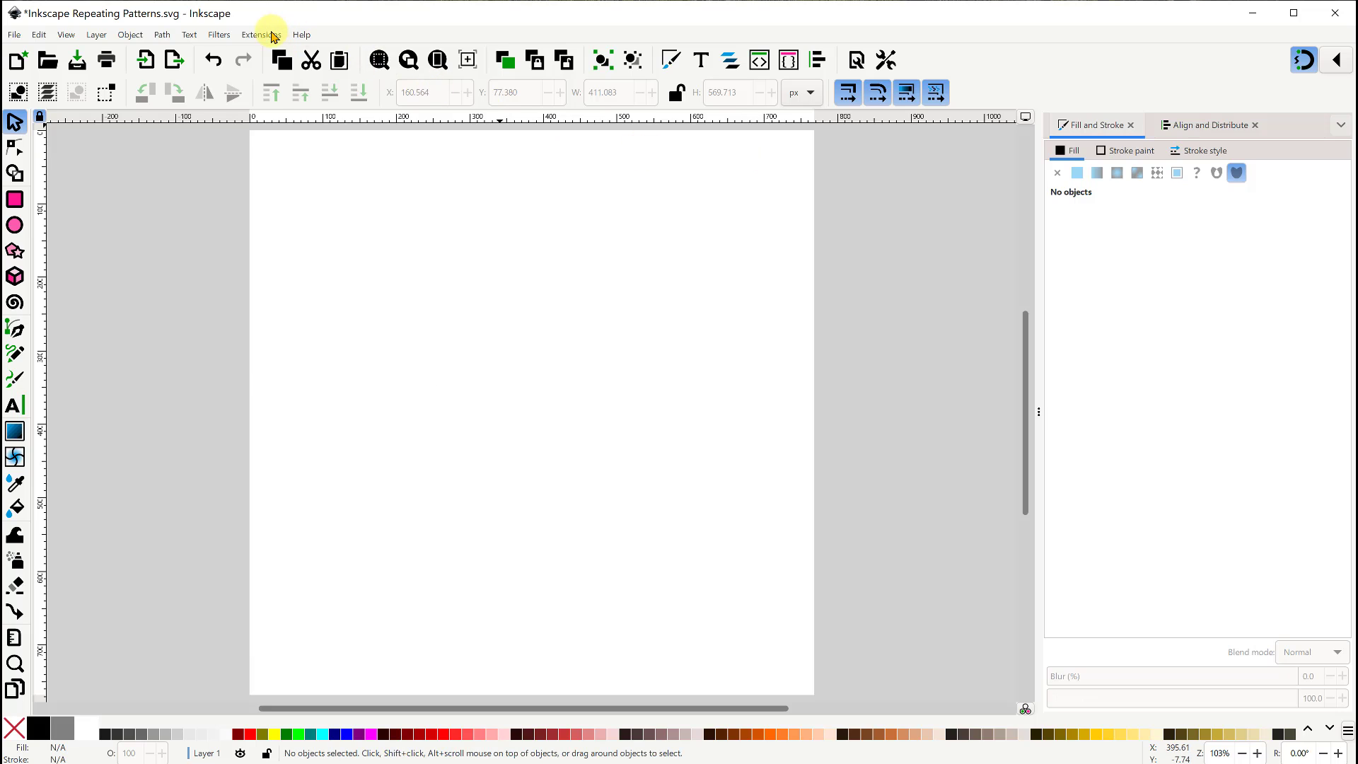
pyautogui.click(270, 34)
# - Run Guides Creator with 2 columns and 2 rows to add centre guides
pyautogui.moveTo(286, 125)
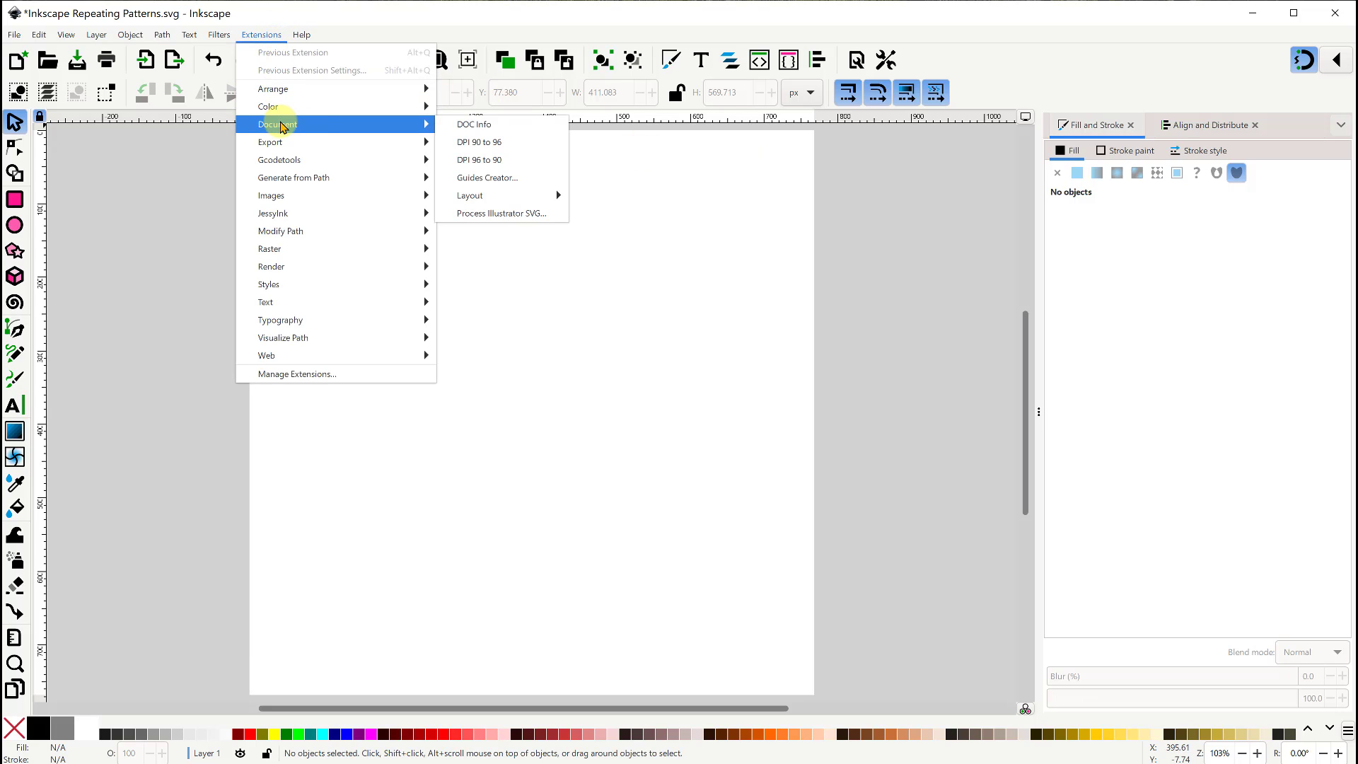
pyautogui.click(477, 179)
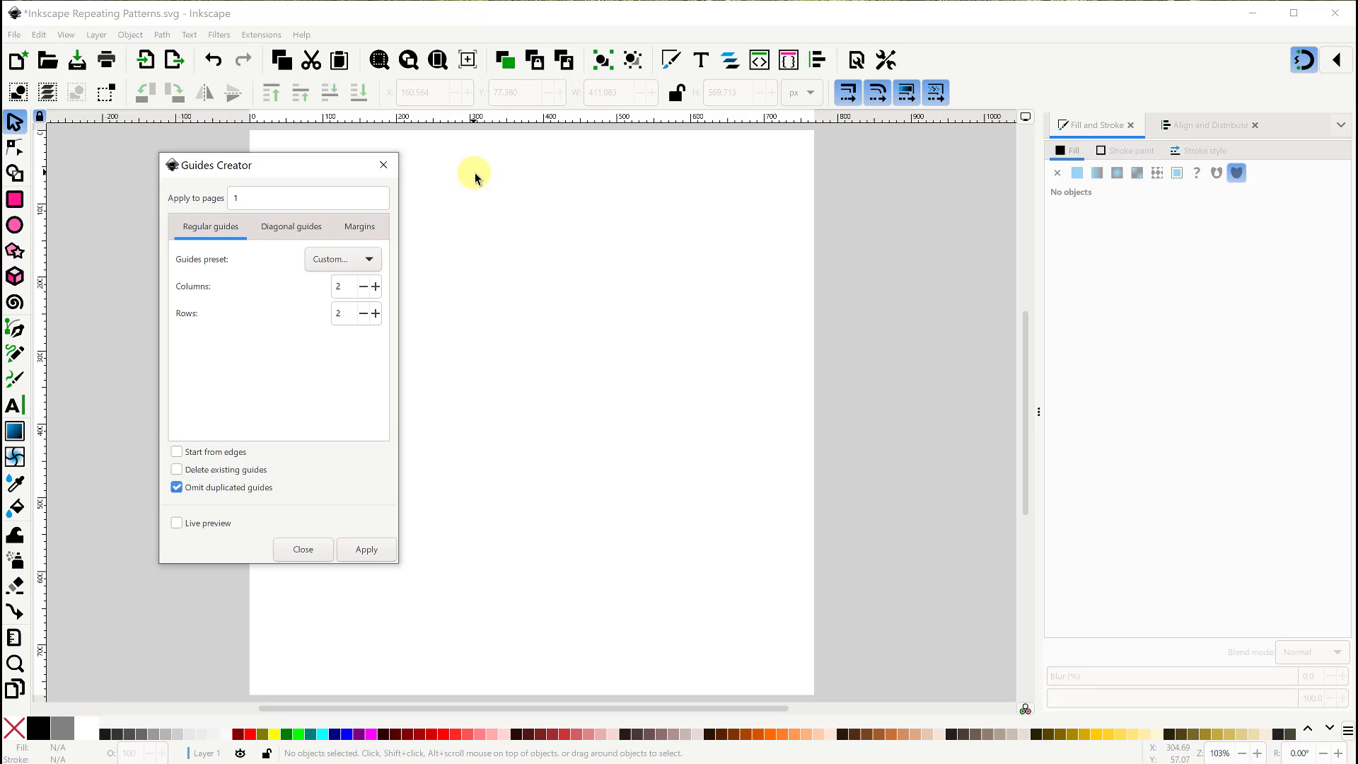
pyautogui.click(366, 550)
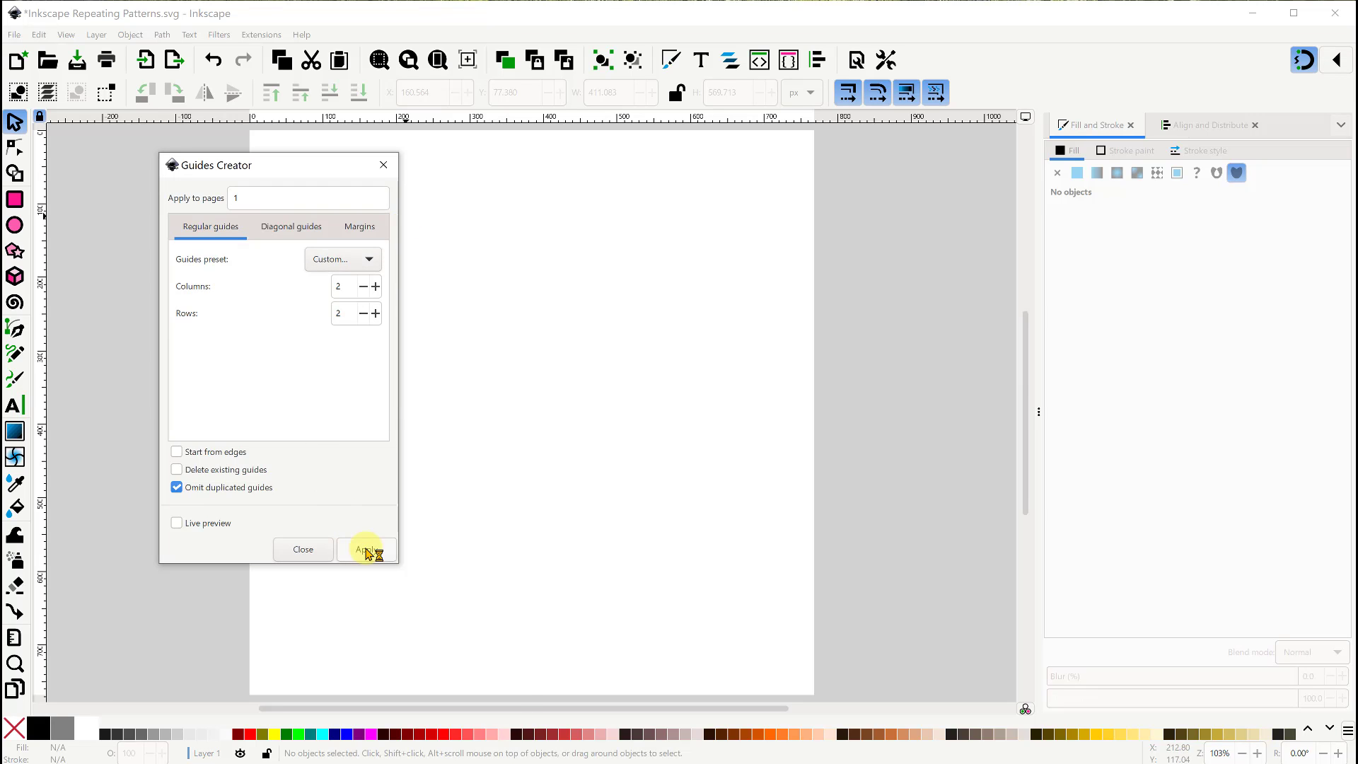
pyautogui.click(384, 165)
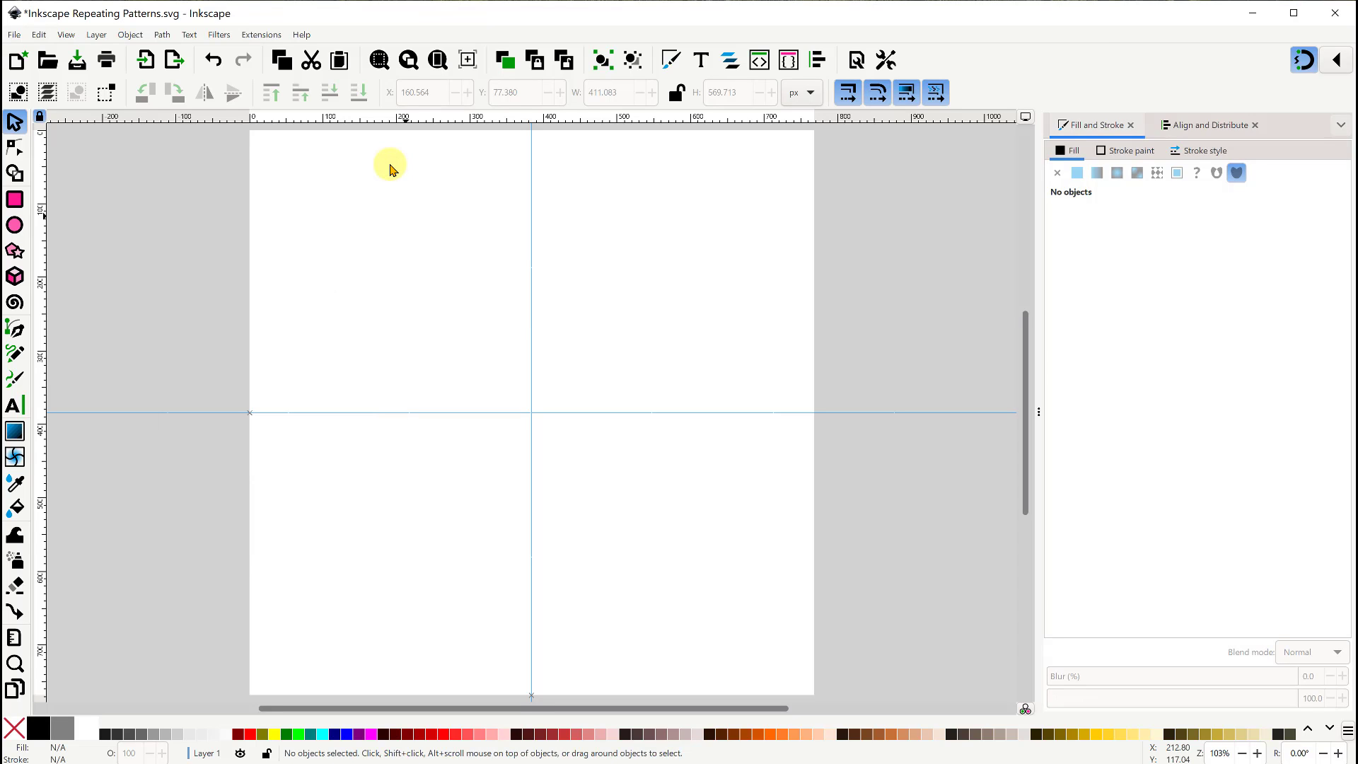
# - Drag the remaining doodle faces onto the page and fit the view to the page
pyautogui.keyDown('ctrl'); pyautogui.scroll(-1, 147, 365); pyautogui.keyUp('ctrl')
pyautogui.scroll(5, 147, 365)
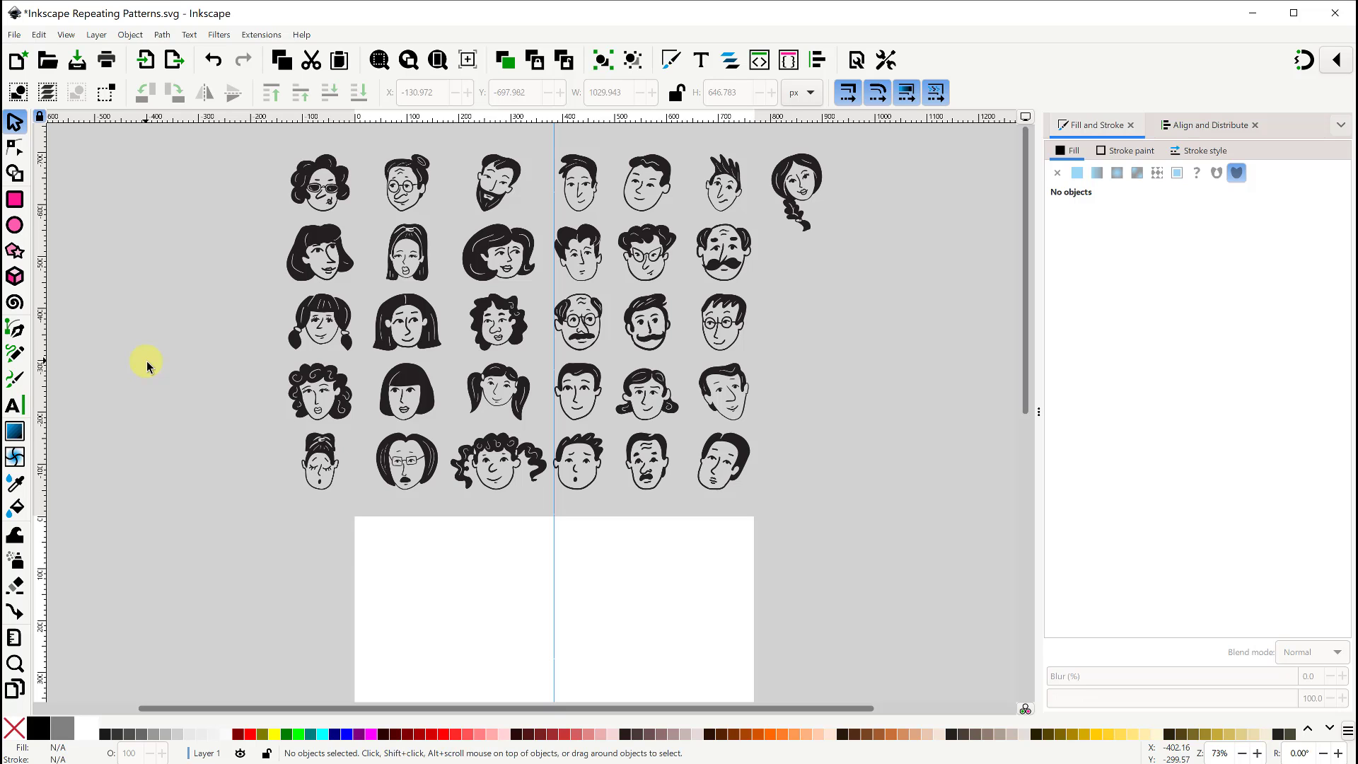
pyautogui.moveTo(494, 445); pyautogui.dragTo(411, 539)
pyautogui.moveTo(733, 371); pyautogui.dragTo(508, 573)
pyautogui.moveTo(403, 454); pyautogui.dragTo(566, 539)
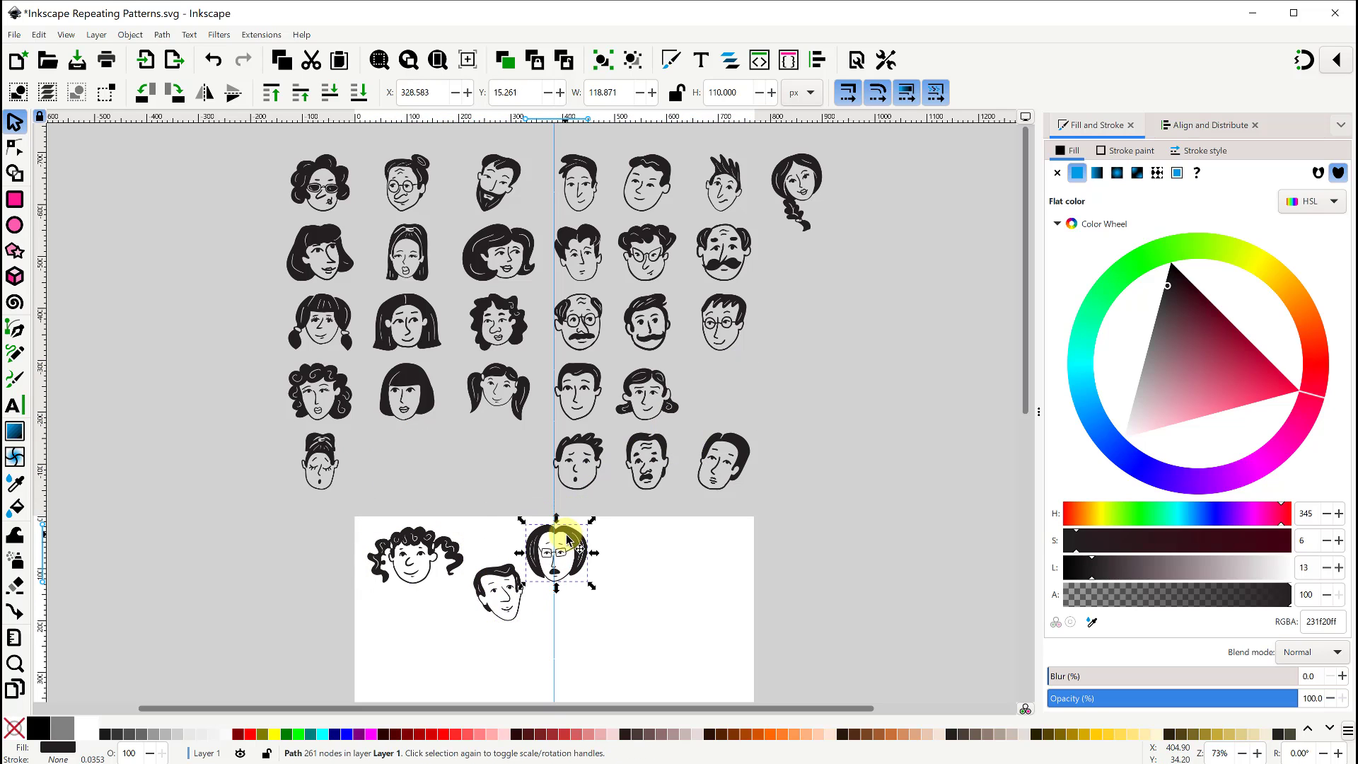
pyautogui.click(467, 60)
pyautogui.click(180, 201)
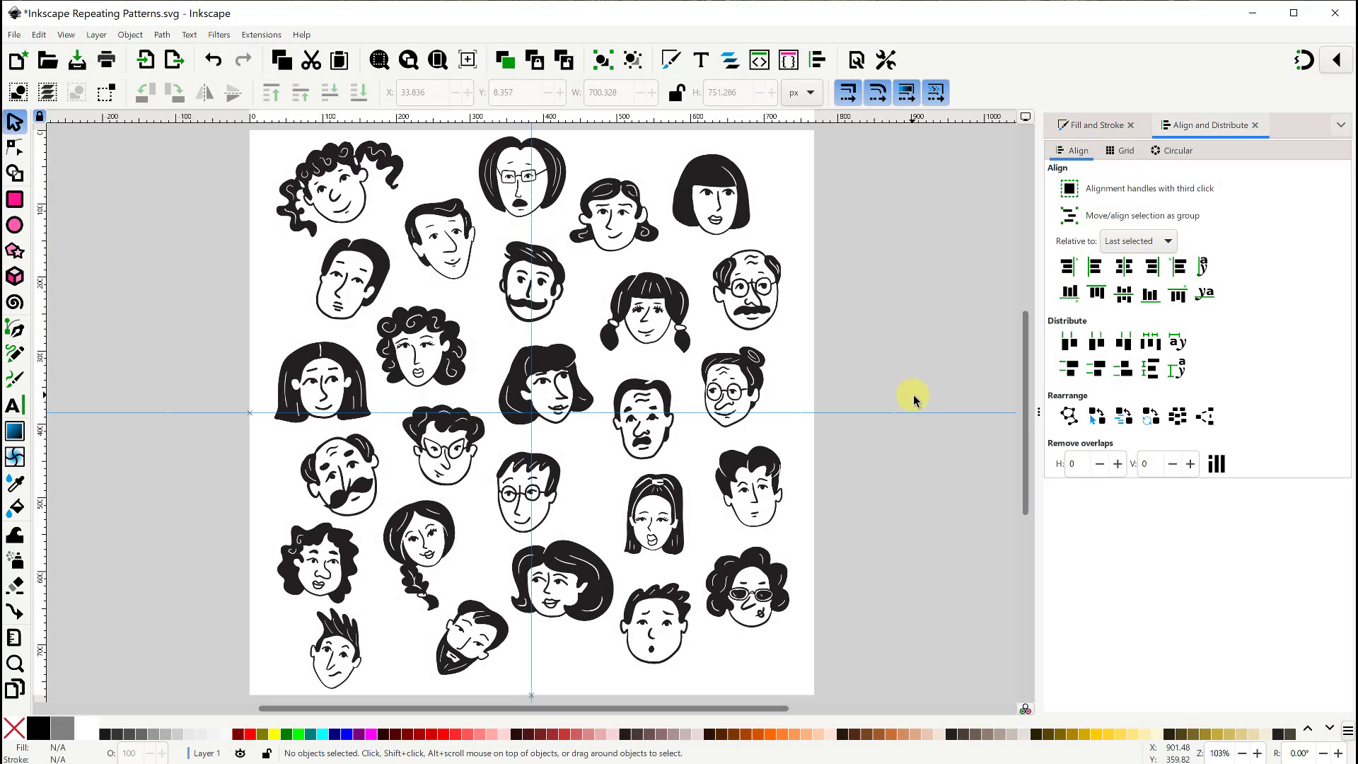
# - Select all 26 faces on the page and group them
pyautogui.scroll(-1, 914, 395)
pyautogui.hscroll(2, 933, 403)
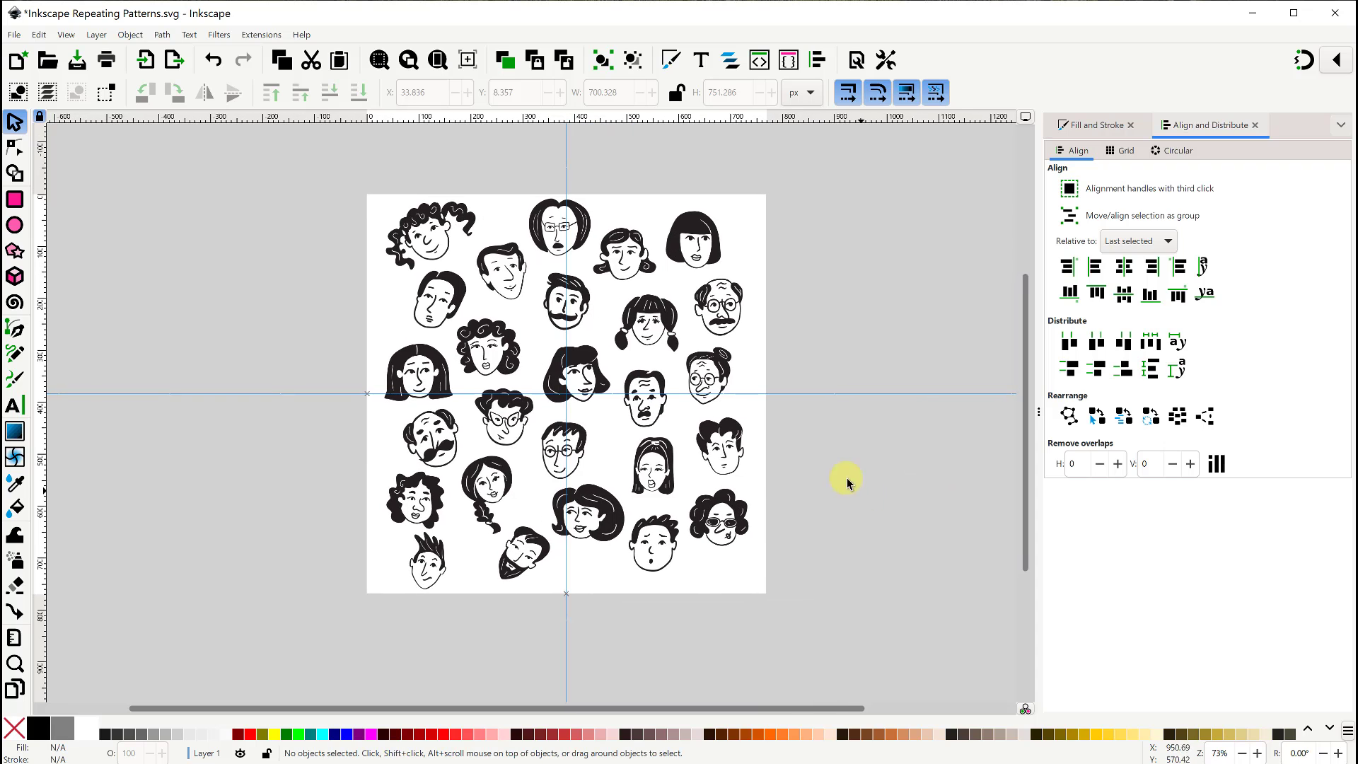
pyautogui.moveTo(338, 173); pyautogui.dragTo(826, 629)
pyautogui.click(602, 60)
pyautogui.click(860, 239)
# - Enable snapping, clip the faces group to a left-half rectangle, and move it off the page
pyautogui.click(425, 218)
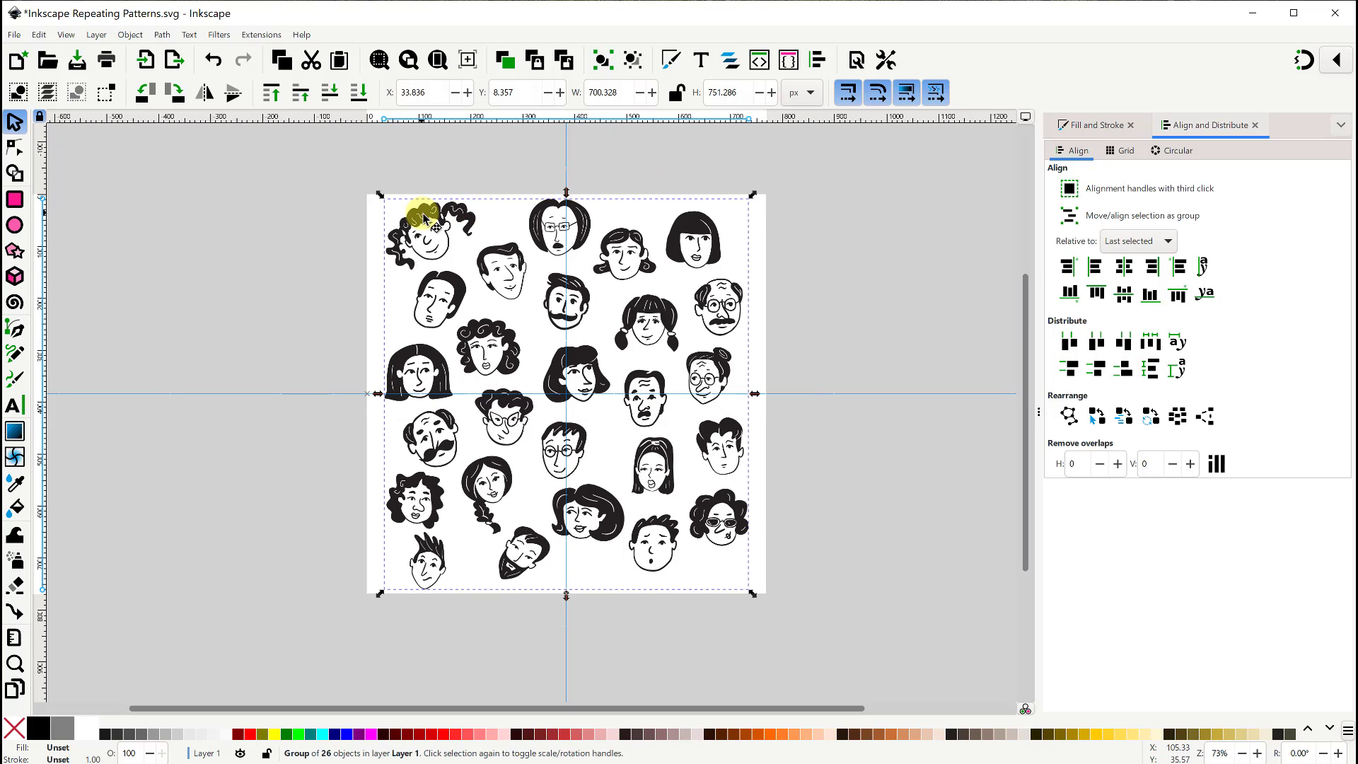
pyautogui.press('ctrl')
pyautogui.click(1308, 62)
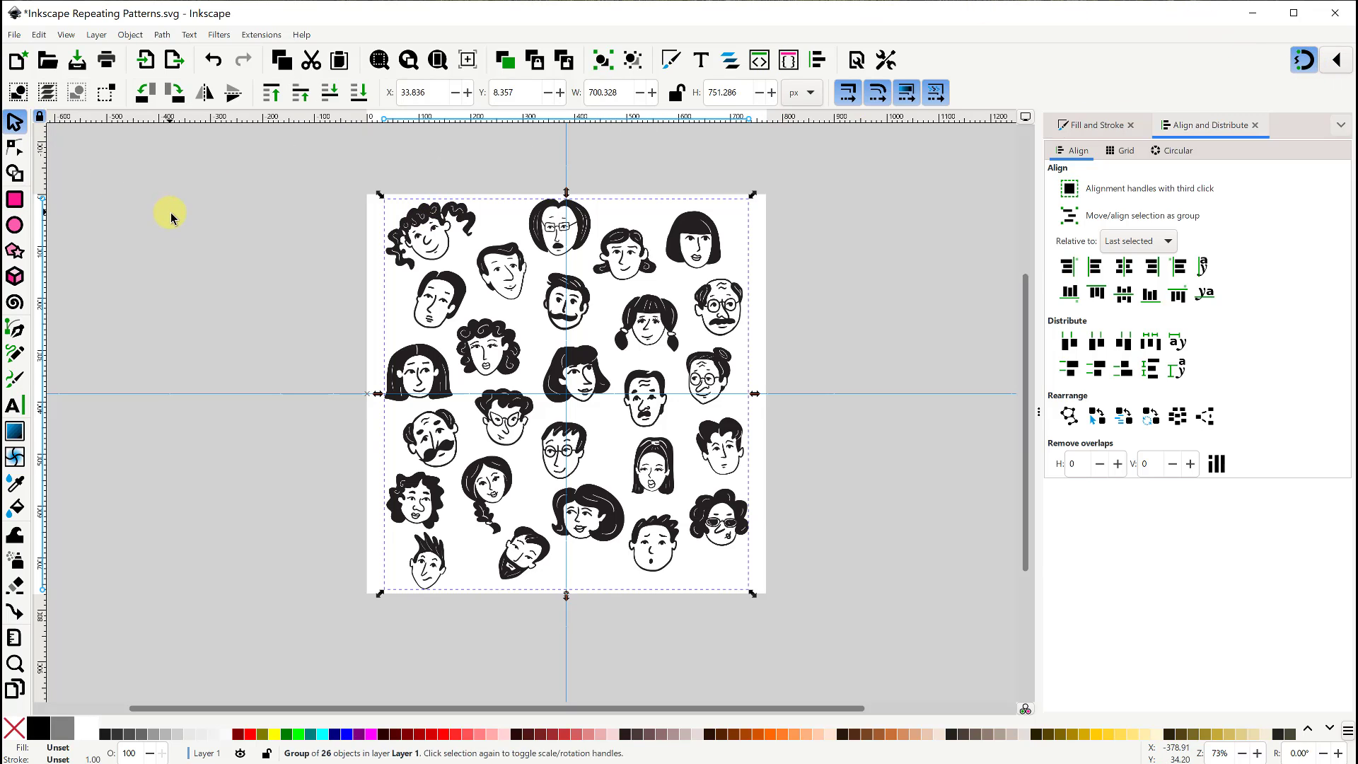
pyautogui.click(15, 200)
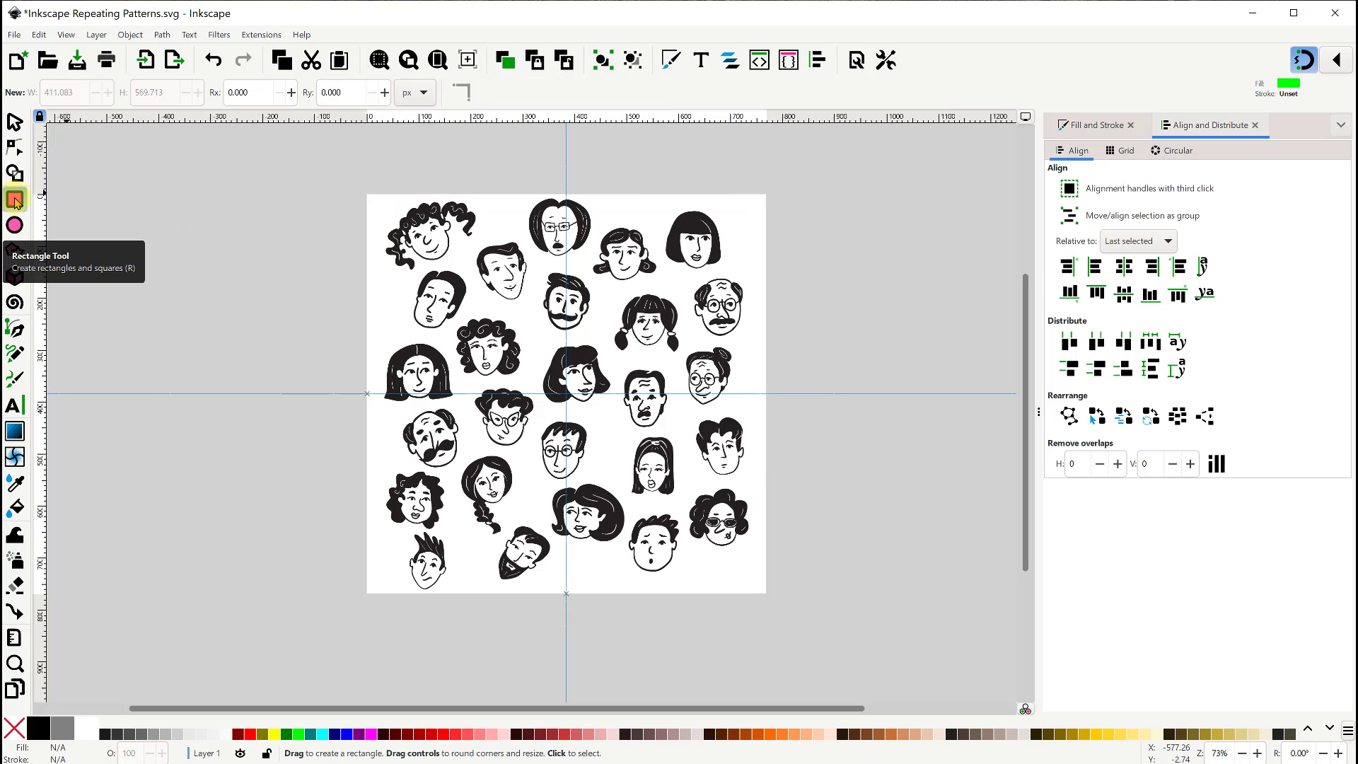
pyautogui.moveTo(367, 194); pyautogui.dragTo(566, 594)
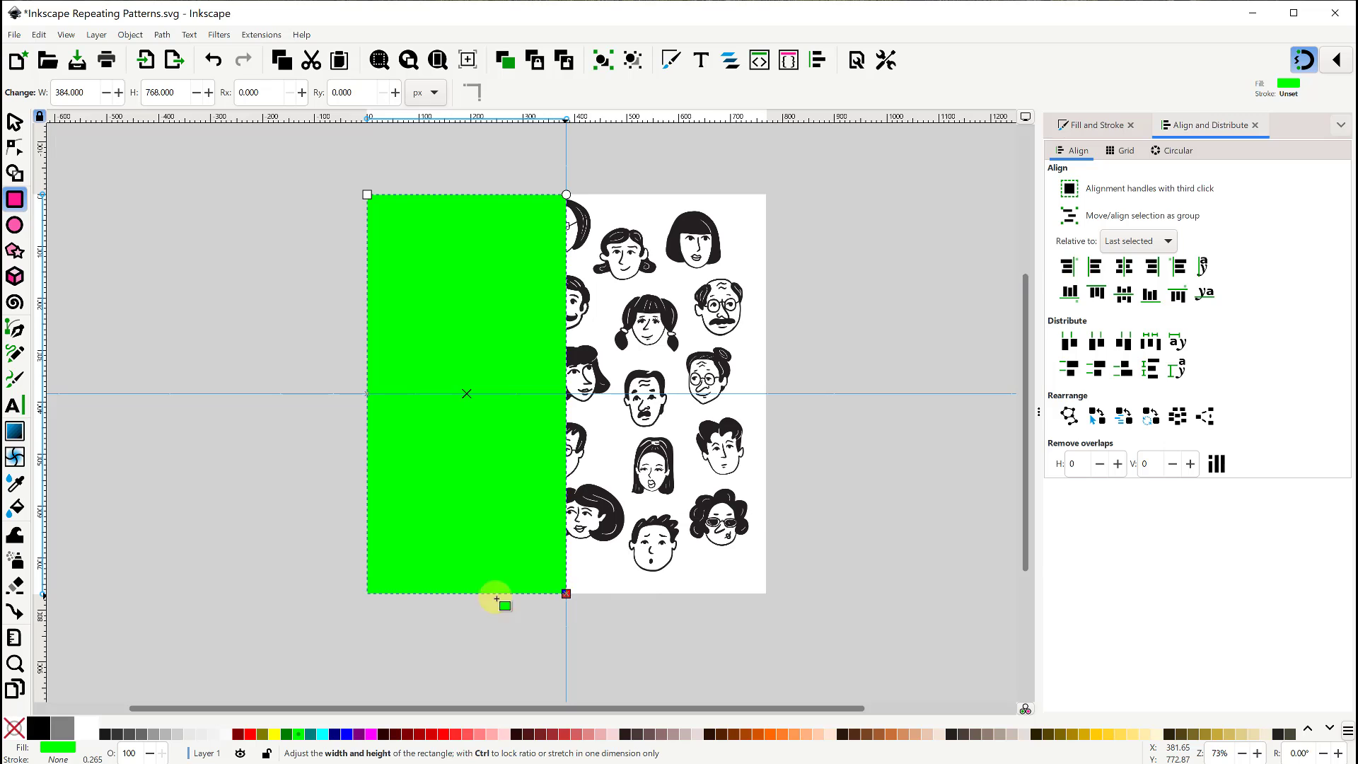
pyautogui.click(15, 122)
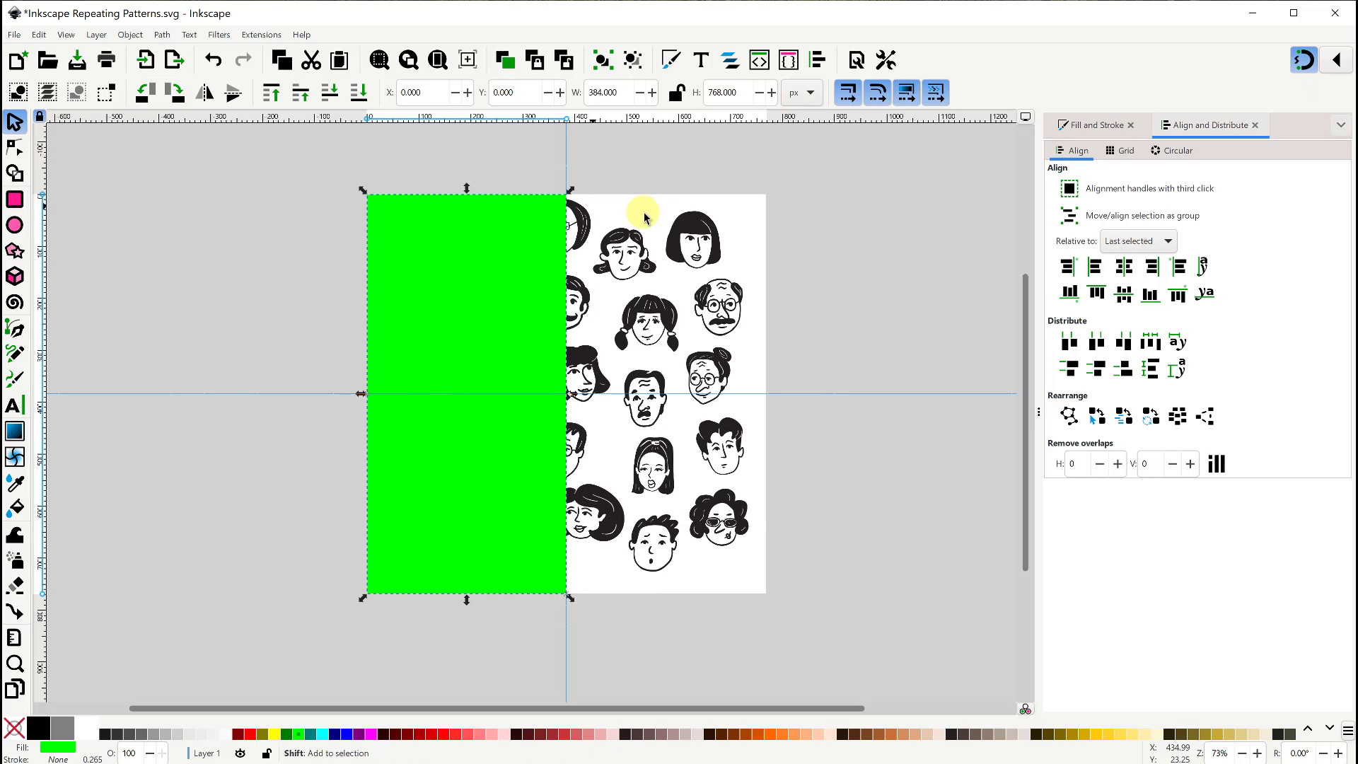
pyautogui.keyDown('shift'); pyautogui.click(698, 231); pyautogui.keyUp('shift')
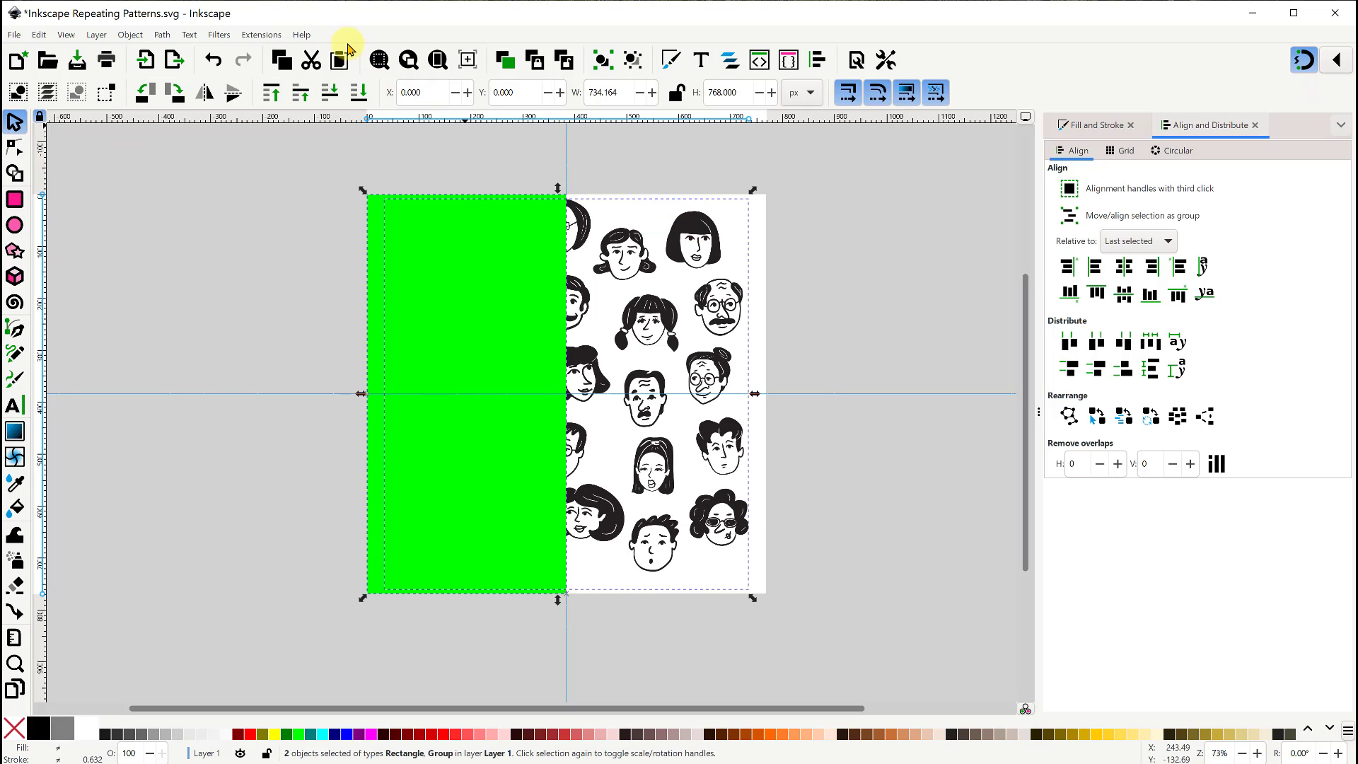
pyautogui.click(130, 36)
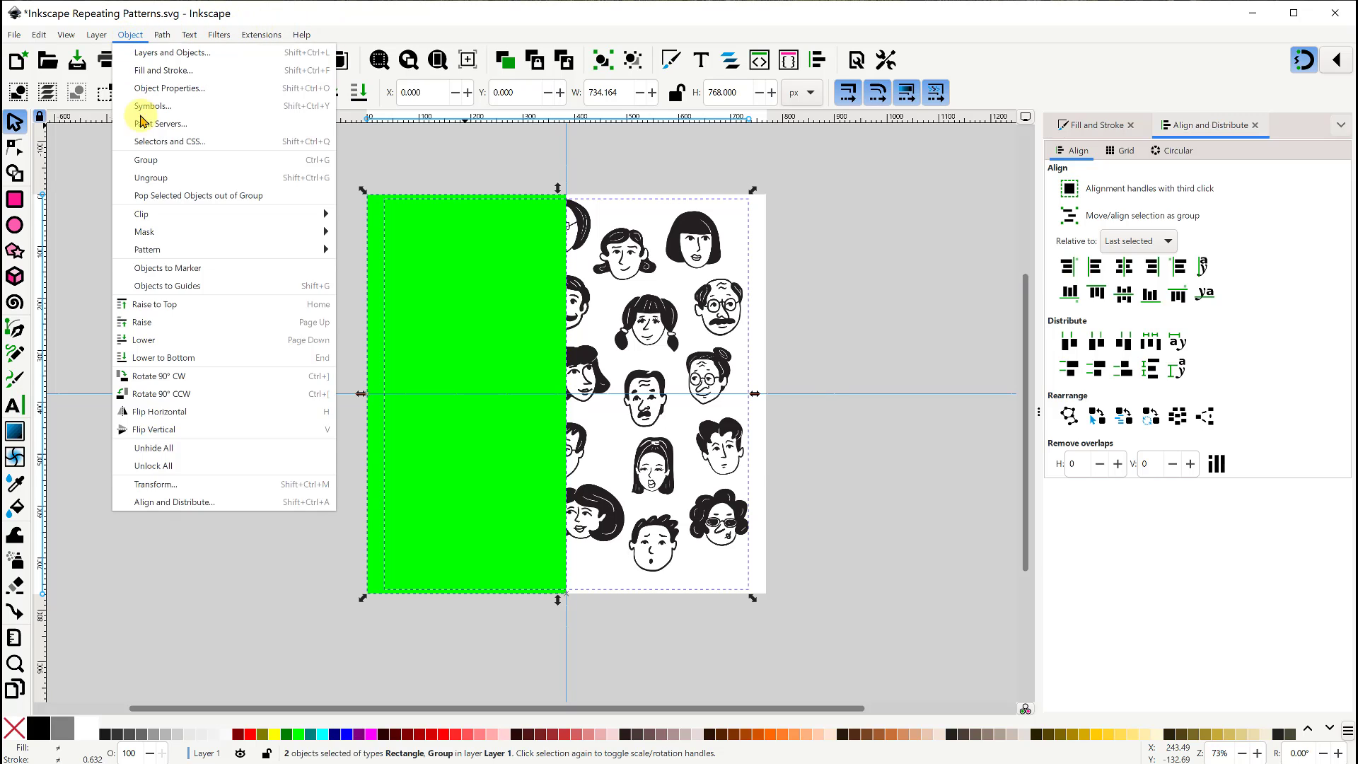
pyautogui.moveTo(169, 216)
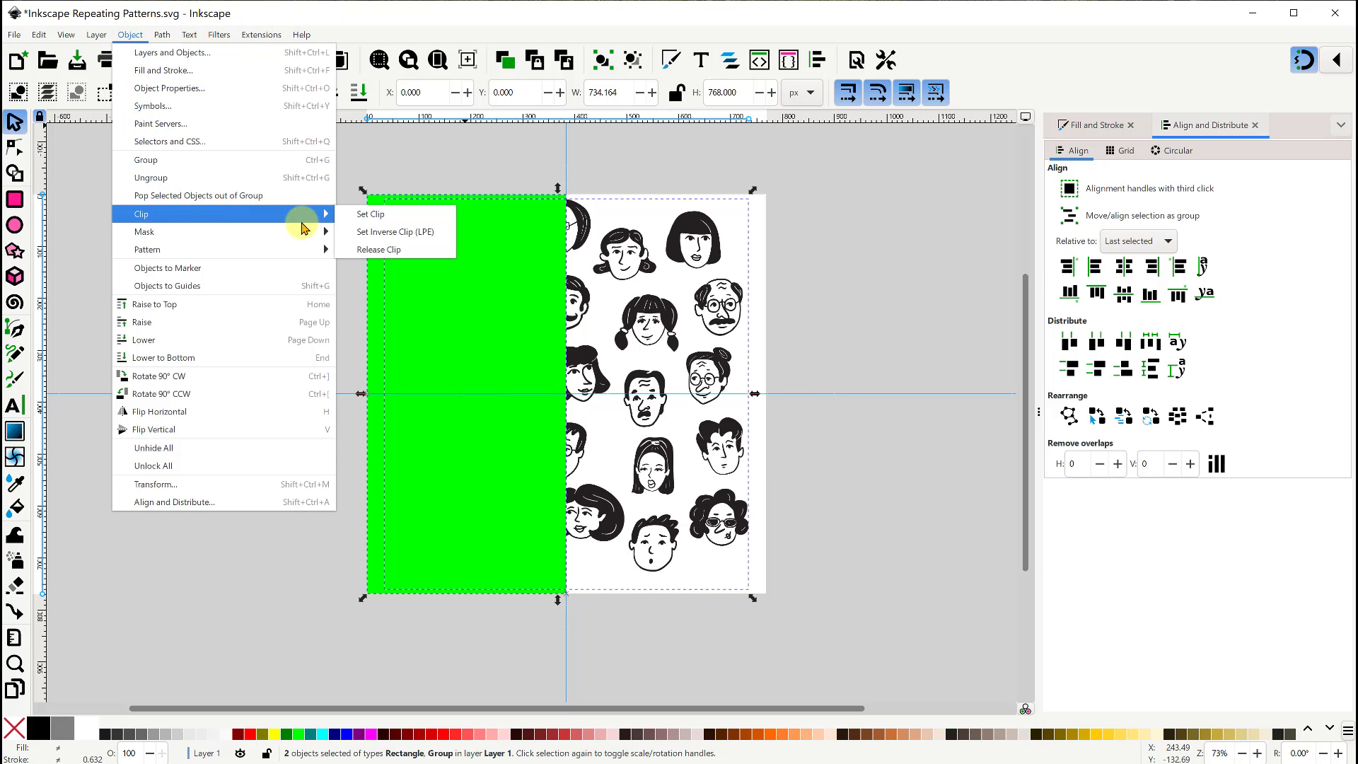
pyautogui.click(362, 216)
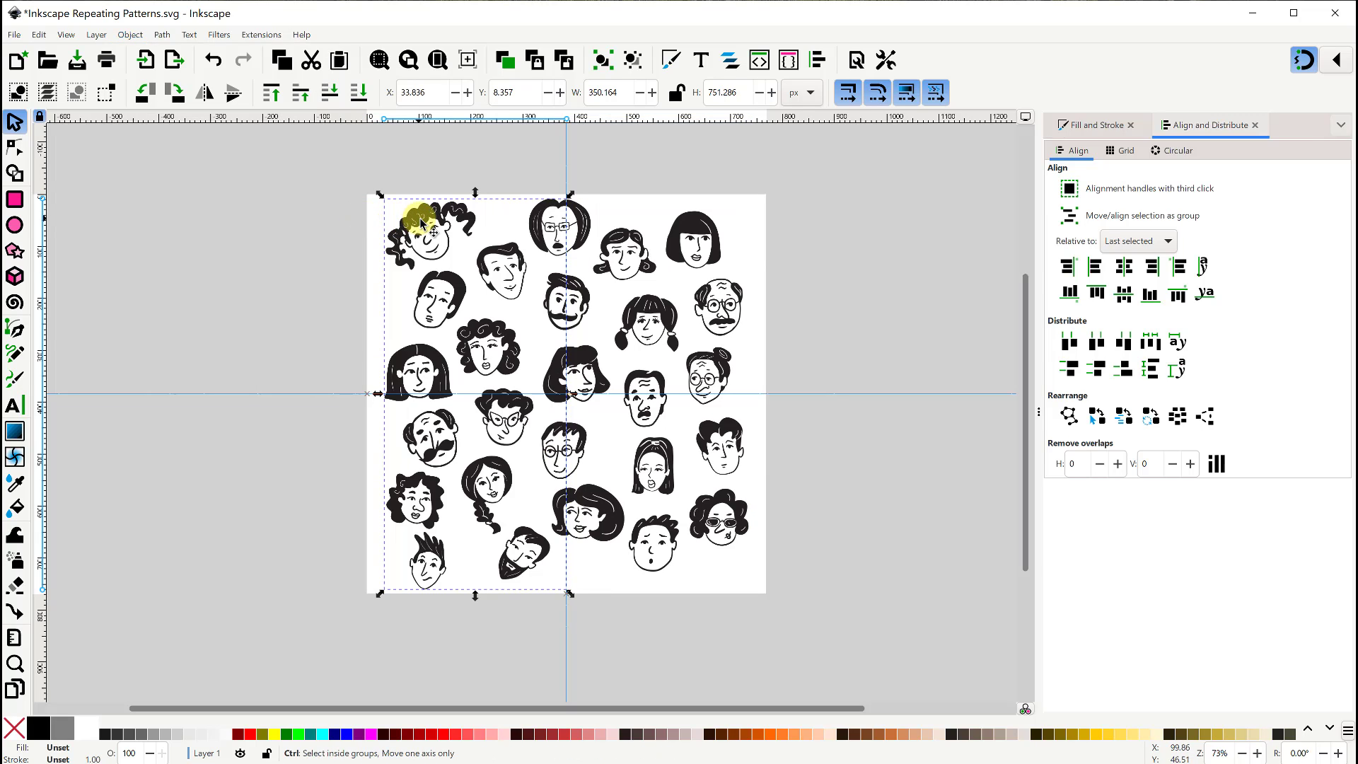
pyautogui.moveTo(421, 223); pyautogui.dragTo(192, 239)
pyautogui.click(109, 158)
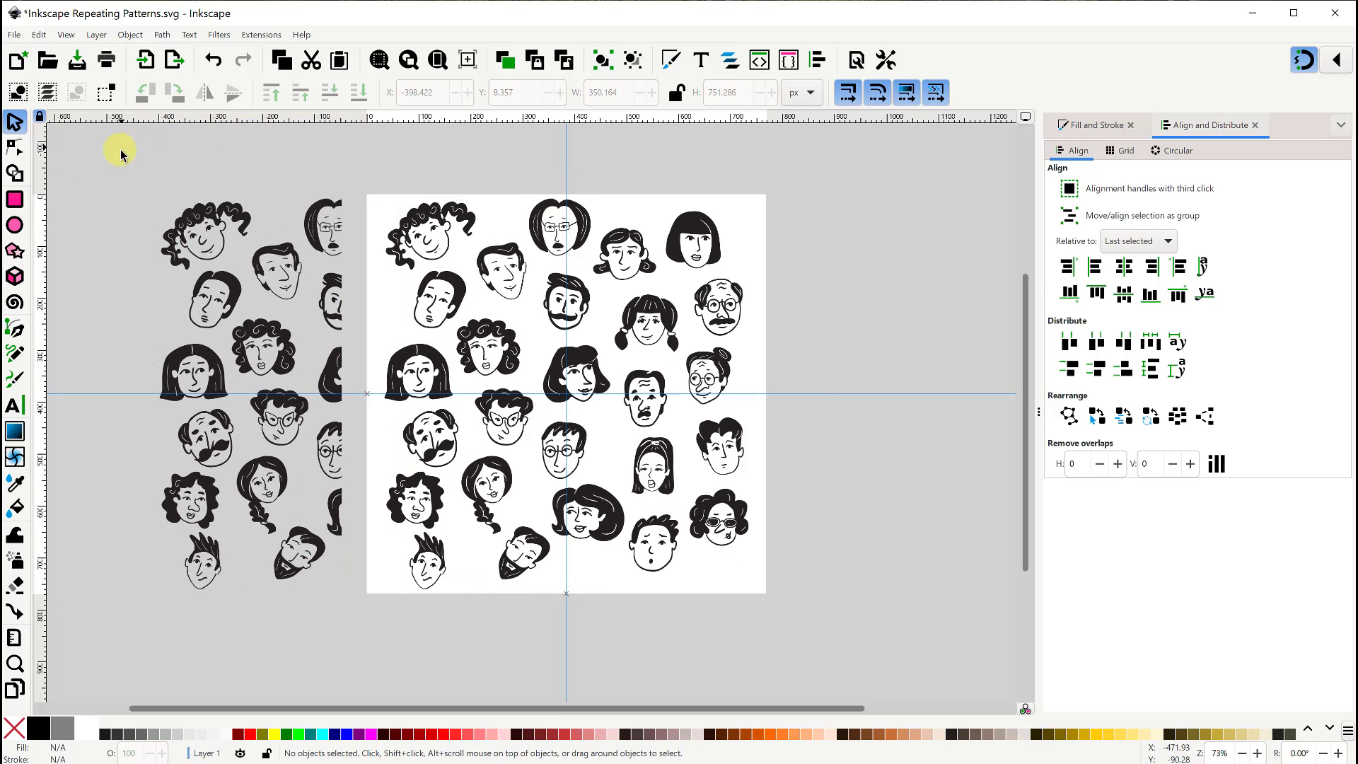
# - Clip the faces group to a rectangle covering the page's right half
pyautogui.press('r')
pyautogui.moveTo(566, 195); pyautogui.dragTo(766, 593)
pyautogui.click(14, 122)
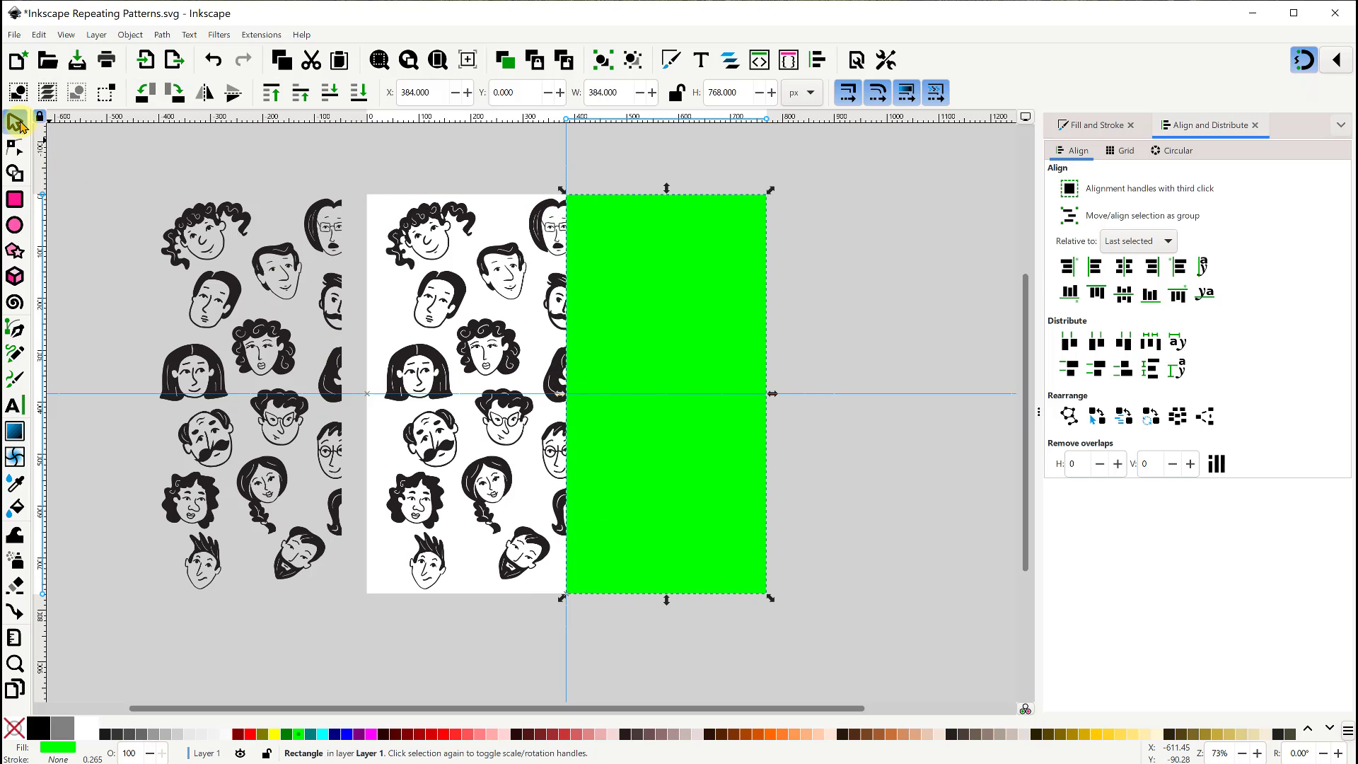
pyautogui.keyDown('shift'); pyautogui.click(427, 219); pyautogui.keyUp('shift')
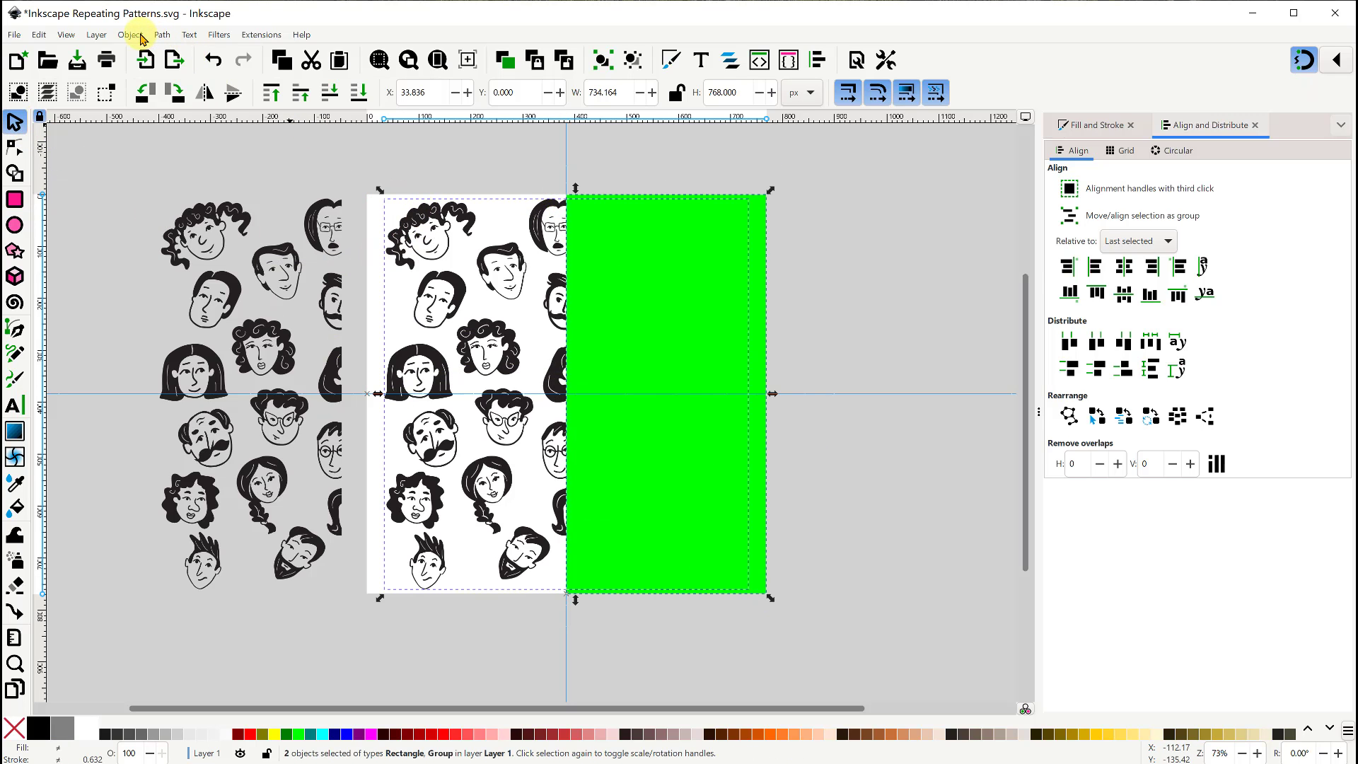
pyautogui.click(131, 35)
pyautogui.moveTo(312, 213)
pyautogui.click(359, 225)
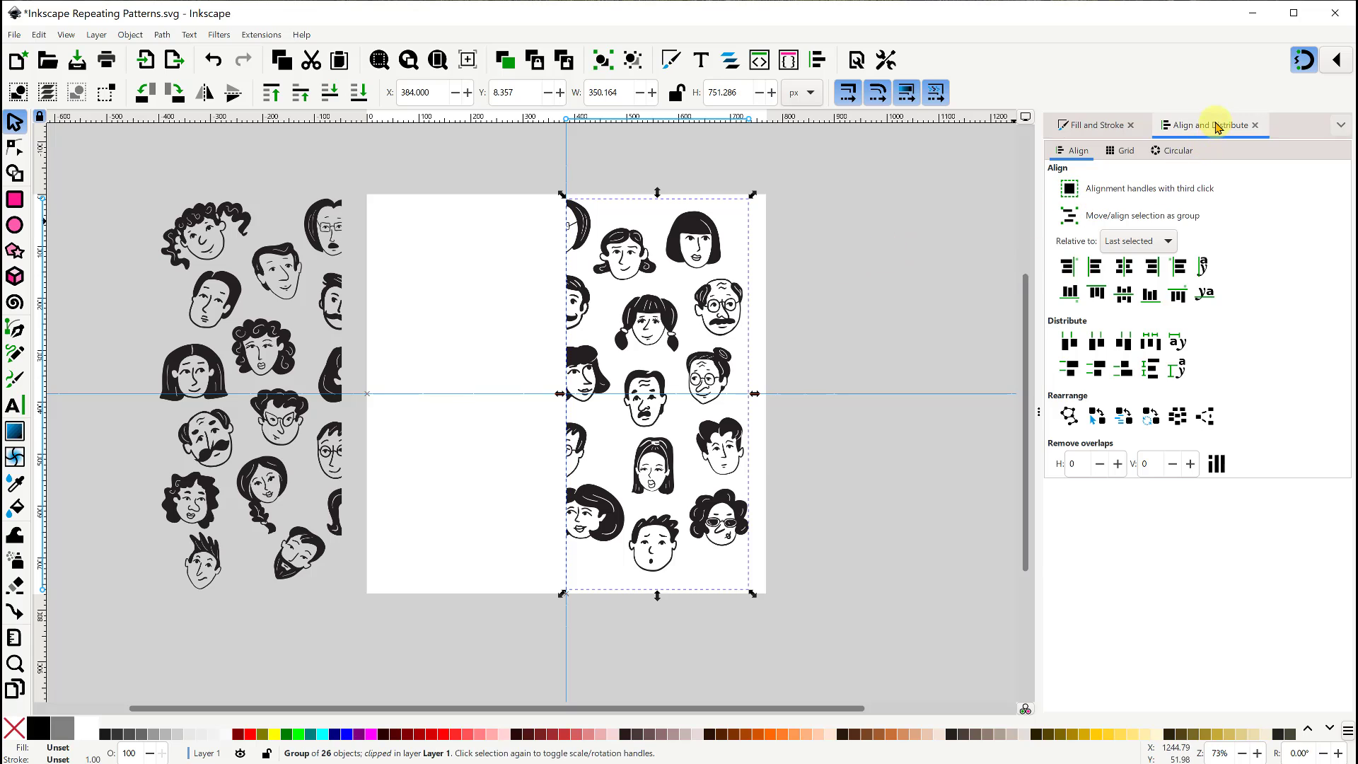
# - Relative to the page, align the right half to the left edge and the left half to the right edge
pyautogui.click(1167, 241)
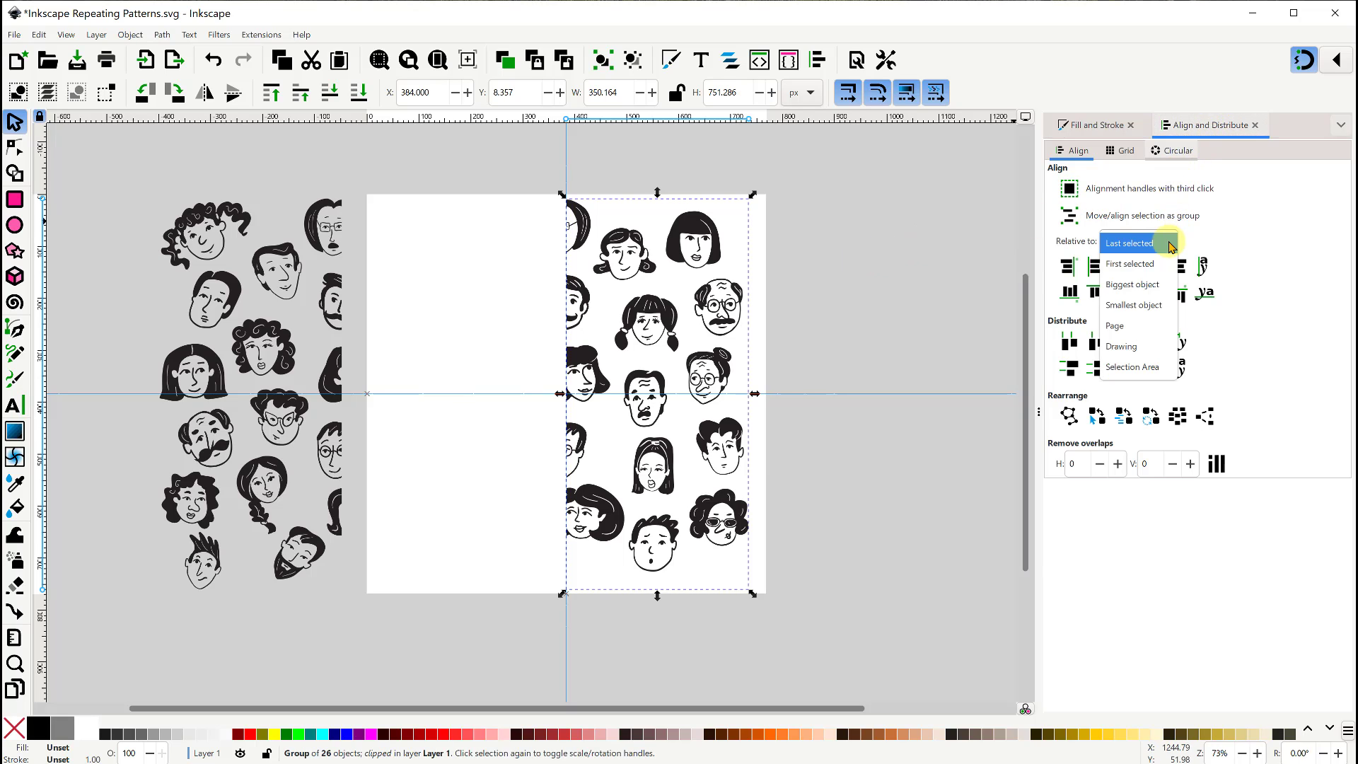
pyautogui.press('Escape')
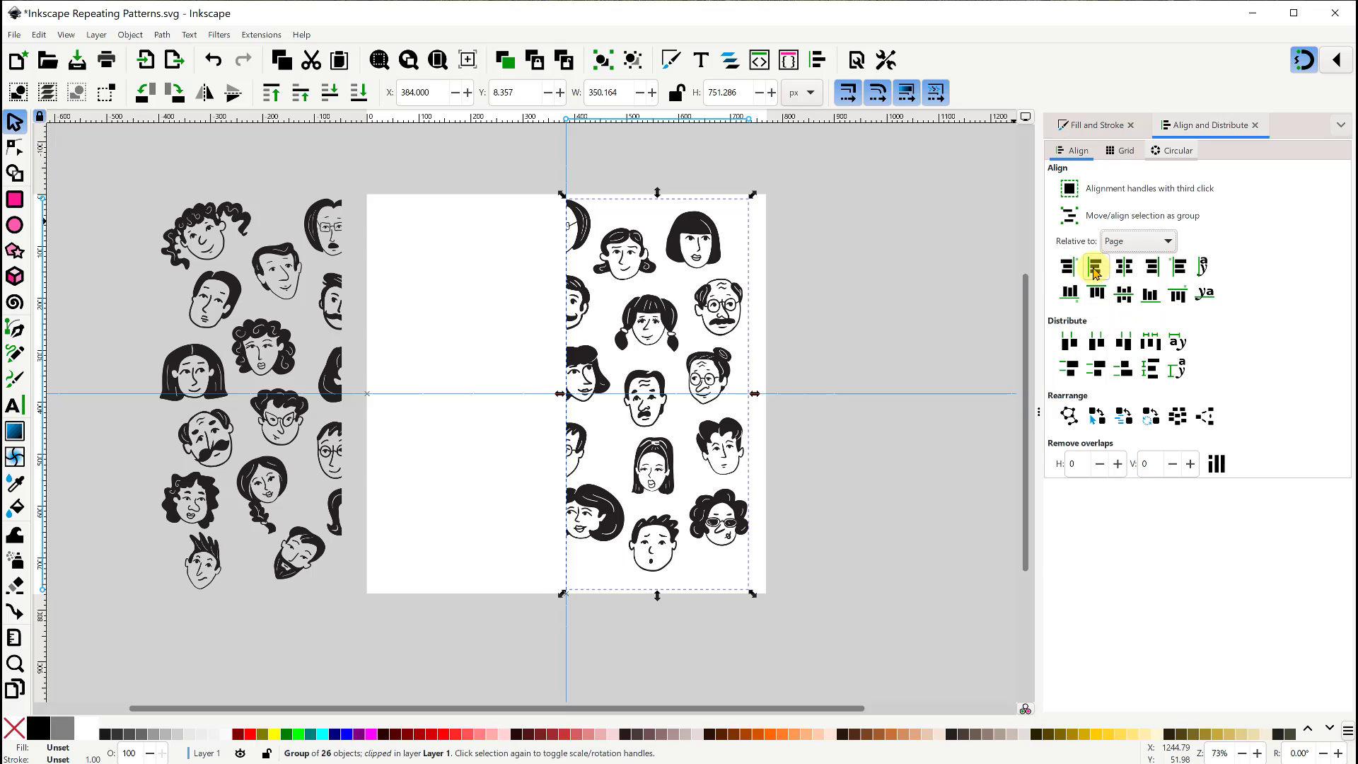
pyautogui.click(1093, 270)
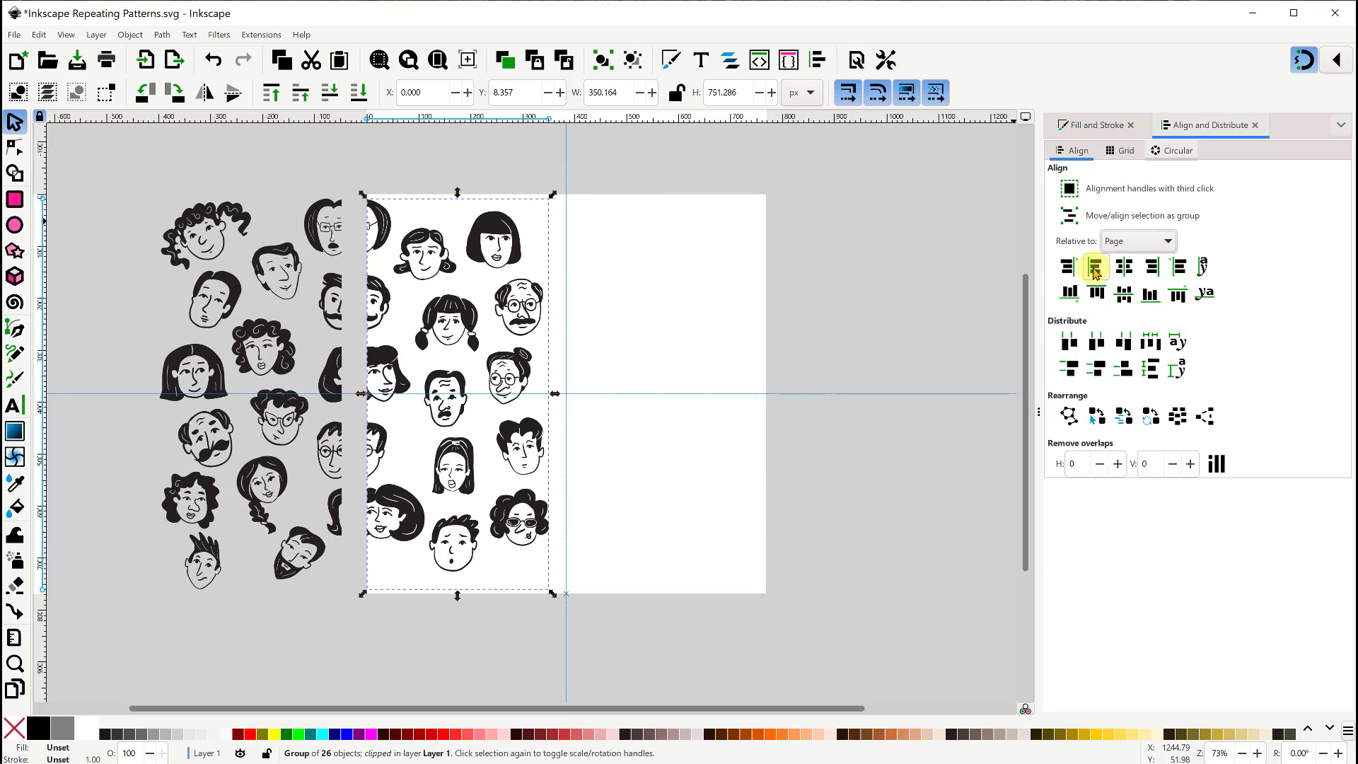
pyautogui.click(205, 220)
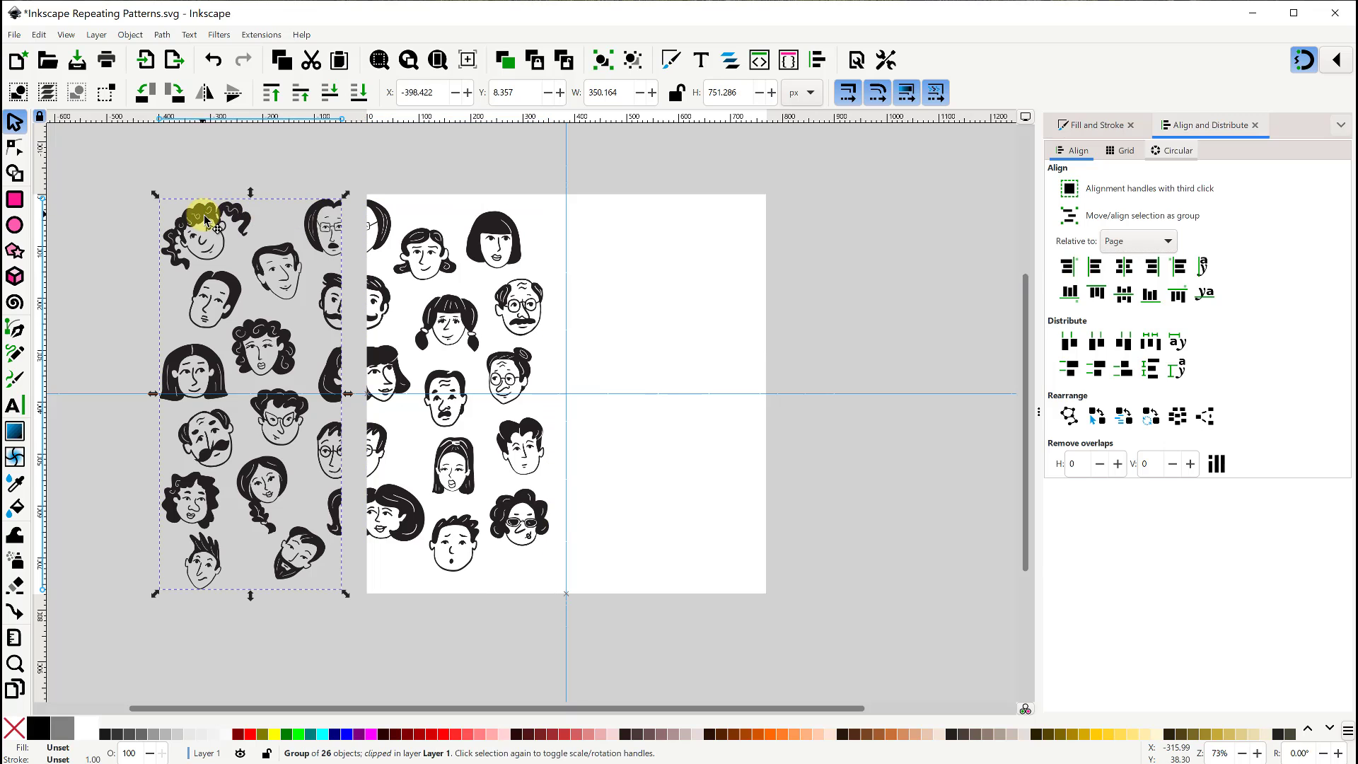
pyautogui.click(1153, 267)
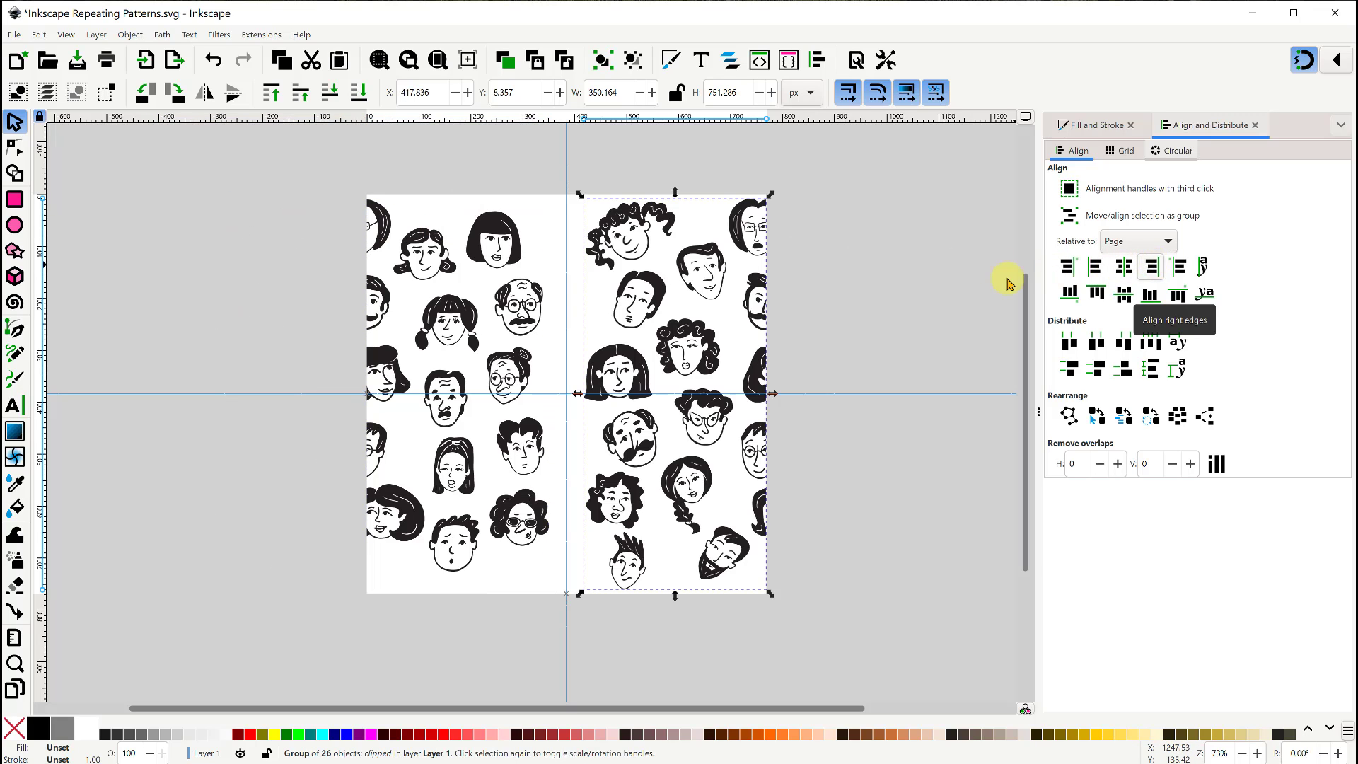
# - Group the two swapped halves into one 768-px-wide tile
pyautogui.click(911, 308)
pyautogui.moveTo(324, 175); pyautogui.dragTo(824, 631)
pyautogui.click(599, 68)
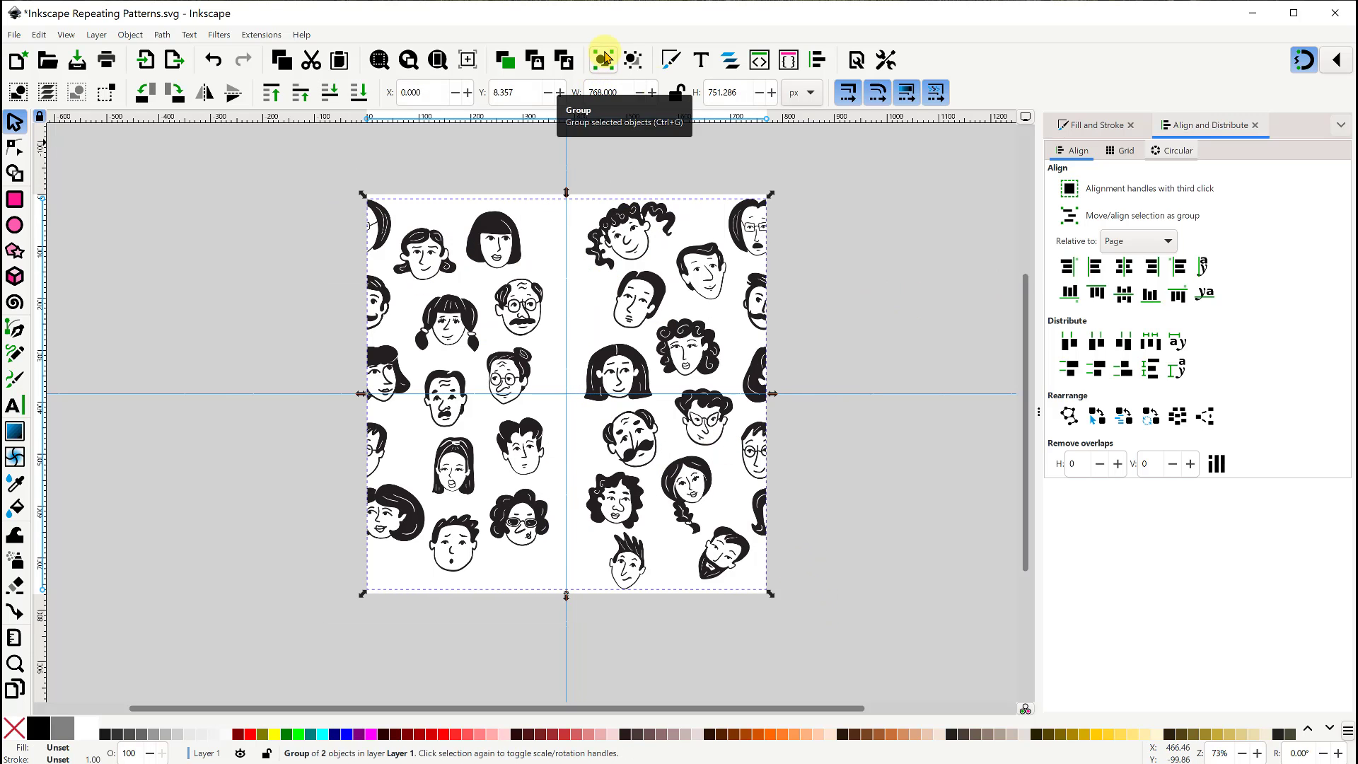
pyautogui.click(859, 252)
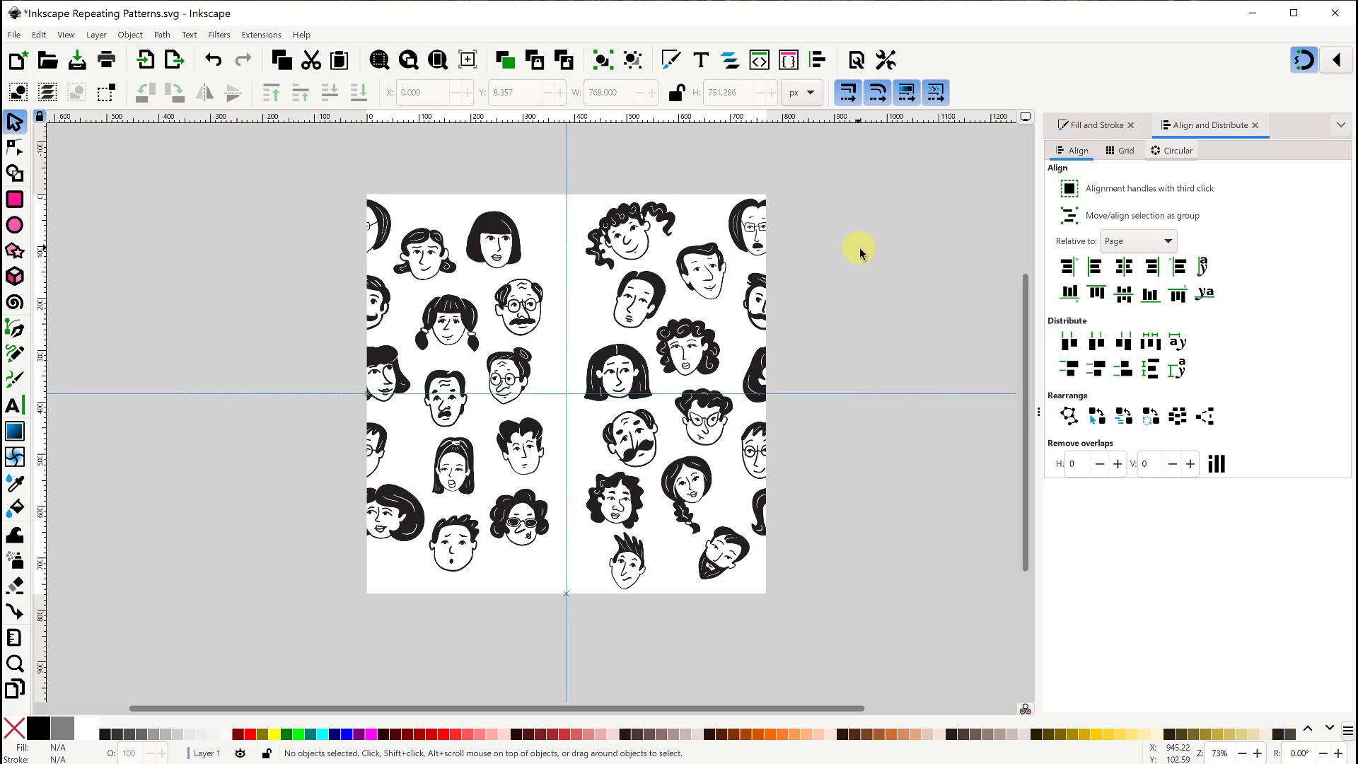
# - Clip the pattern with a top-half rectangle and move the clipped top half above the page
pyautogui.click(485, 227)
pyautogui.click(199, 194)
pyautogui.click(14, 199)
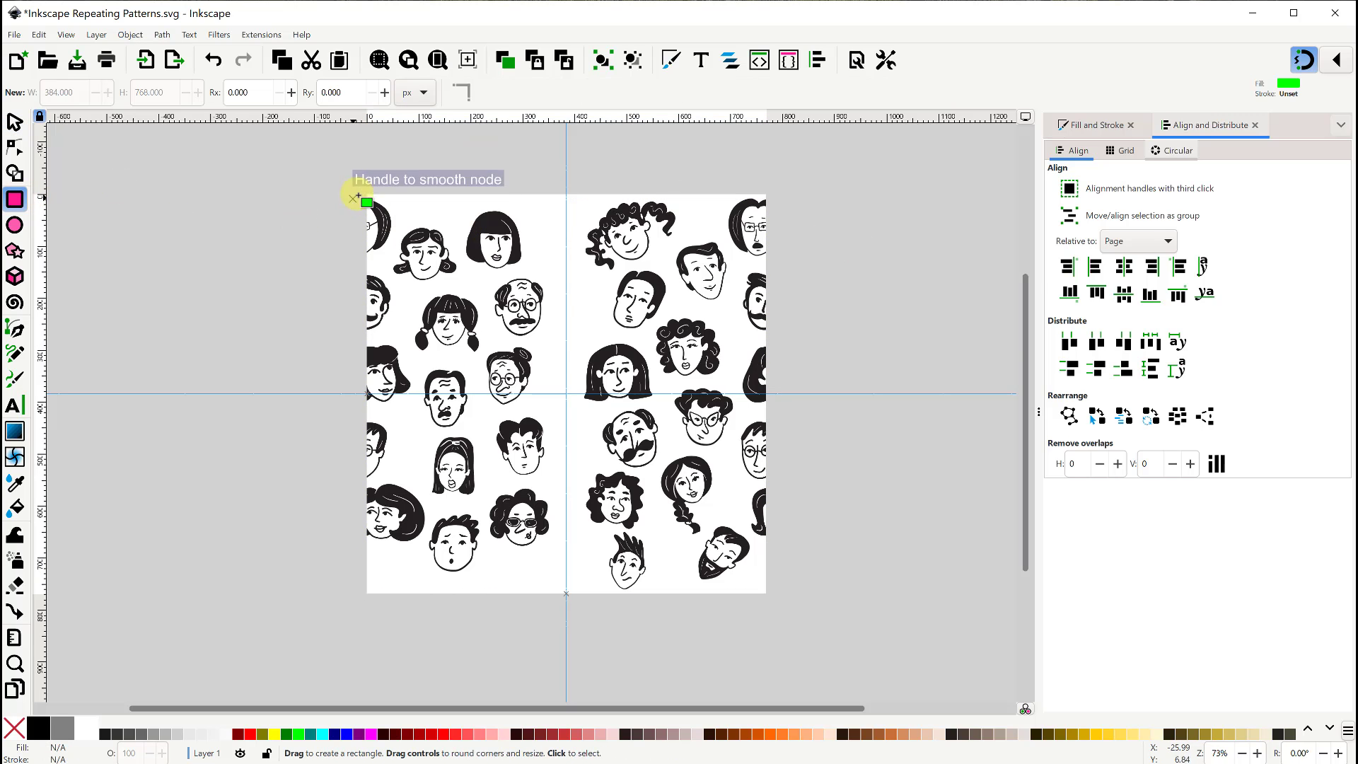
pyautogui.moveTo(367, 195); pyautogui.dragTo(668, 400)
pyautogui.scroll(4, 764, 388)
pyautogui.scroll(-3, 788, 304)
pyautogui.scroll(2, 637, 396)
pyautogui.press('s')
pyautogui.click(130, 34)
pyautogui.moveTo(182, 261)
pyautogui.click(368, 261)
pyautogui.moveTo(349, 212); pyautogui.dragTo(379, 303)
# - Clip the pattern group with a rectangle covering the page's bottom half
pyautogui.press('r')
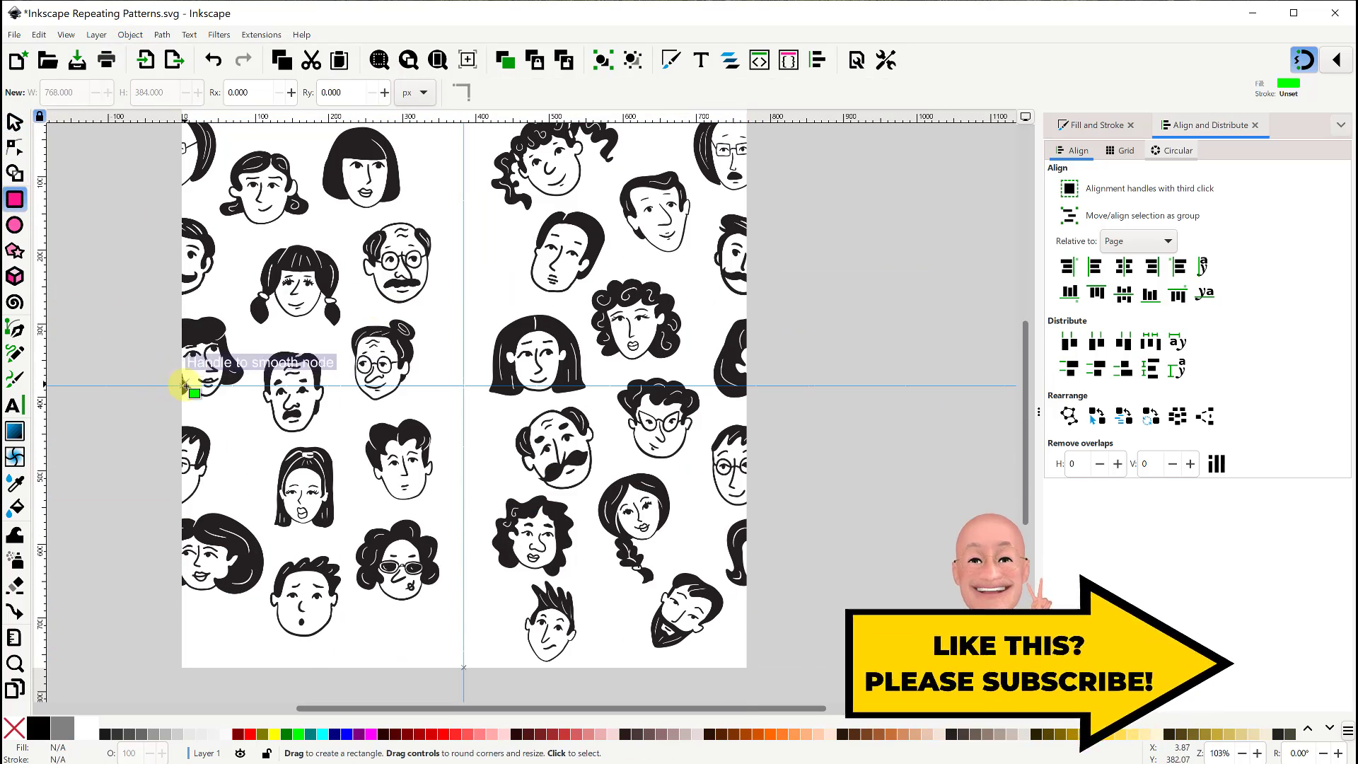
pyautogui.moveTo(184, 386); pyautogui.dragTo(746, 667)
pyautogui.press('s')
pyautogui.hotkey('ctrl', 'a')
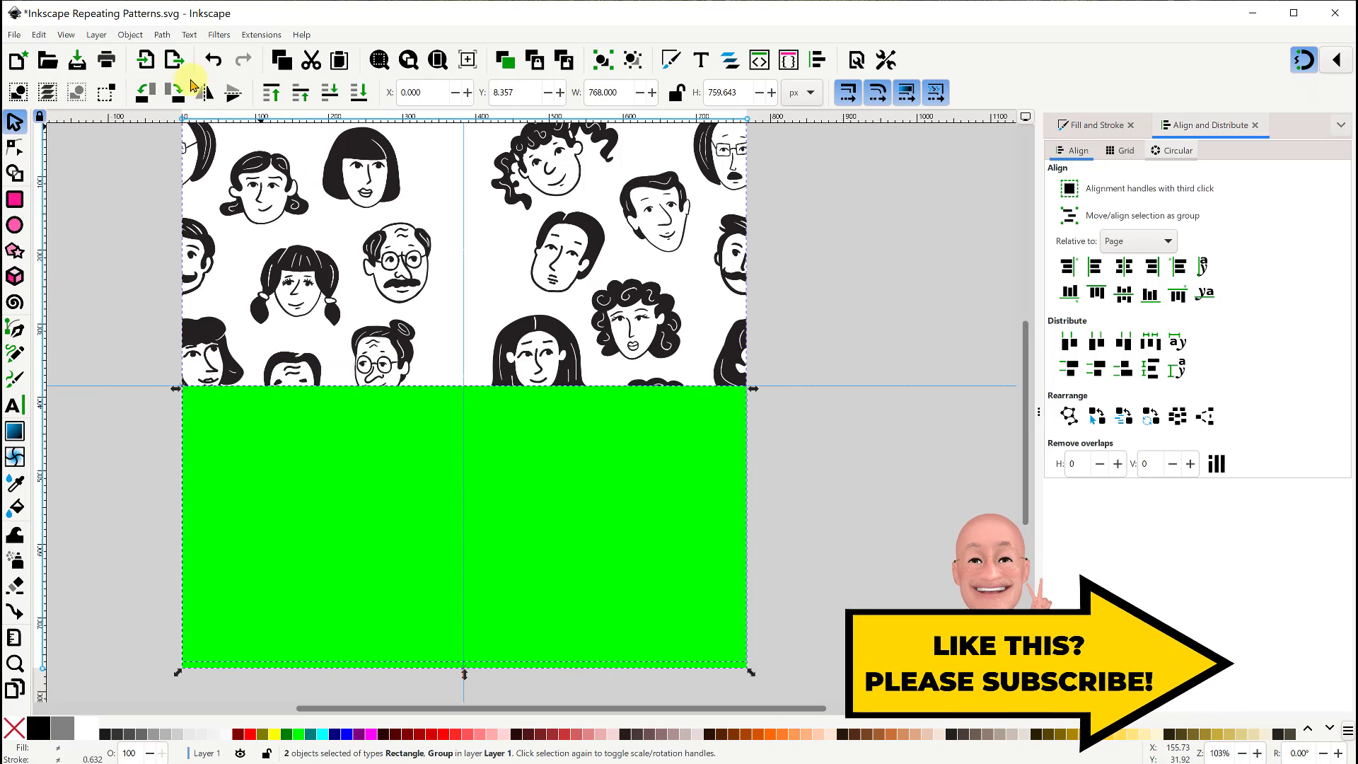
pyautogui.click(130, 34)
pyautogui.moveTo(150, 214)
pyautogui.click(368, 214)
pyautogui.scroll(-1, 743, 251)
pyautogui.scroll(2, 902, 246)
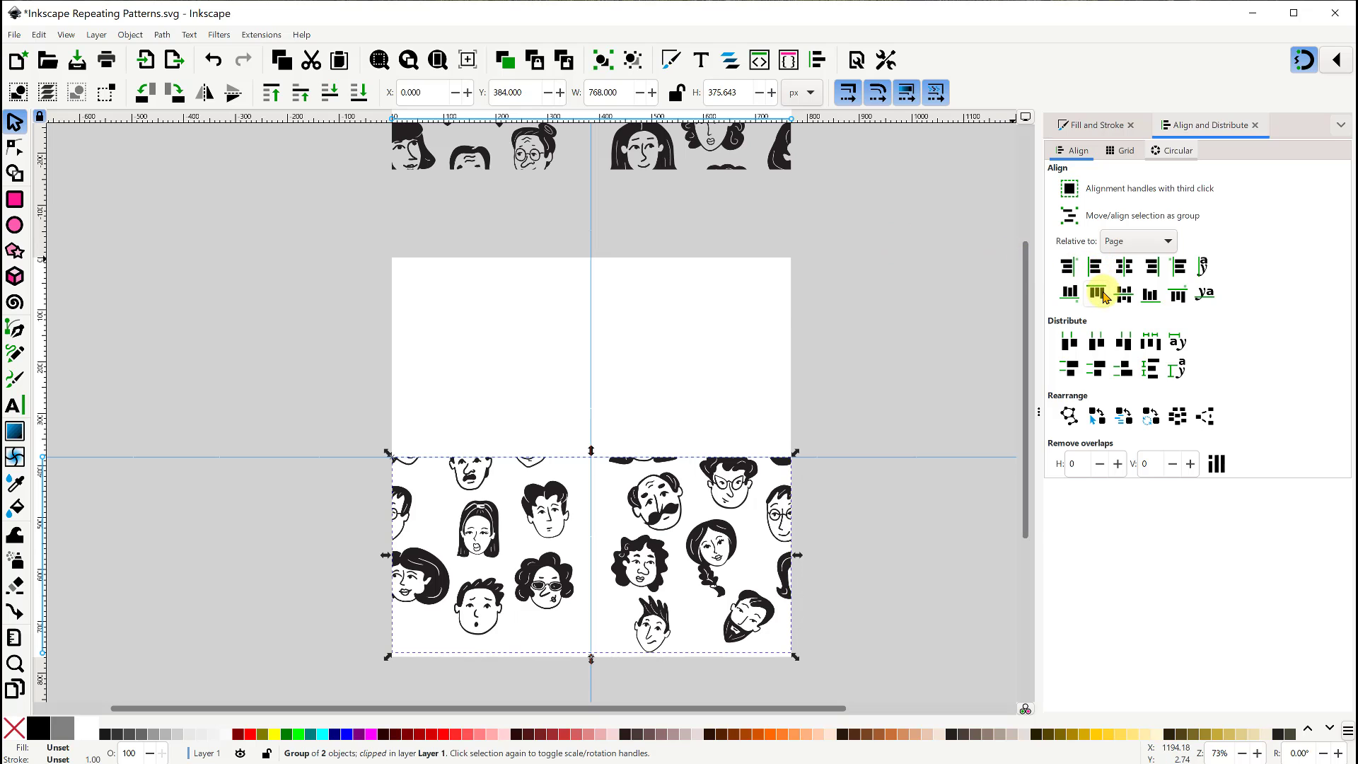
# - Align the bottom half to the page top and the top half to the bottom, then group them
pyautogui.click(1098, 292)
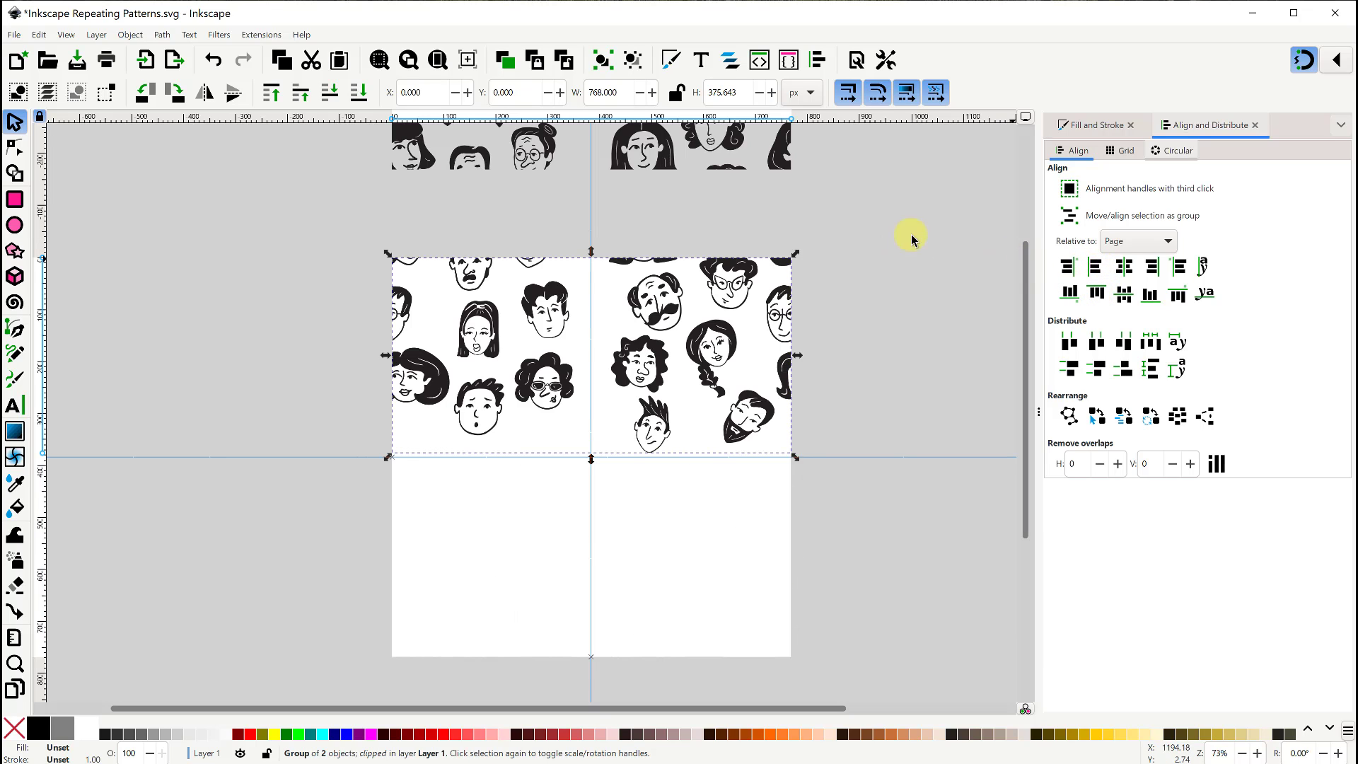
pyautogui.click(776, 159)
pyautogui.click(1150, 294)
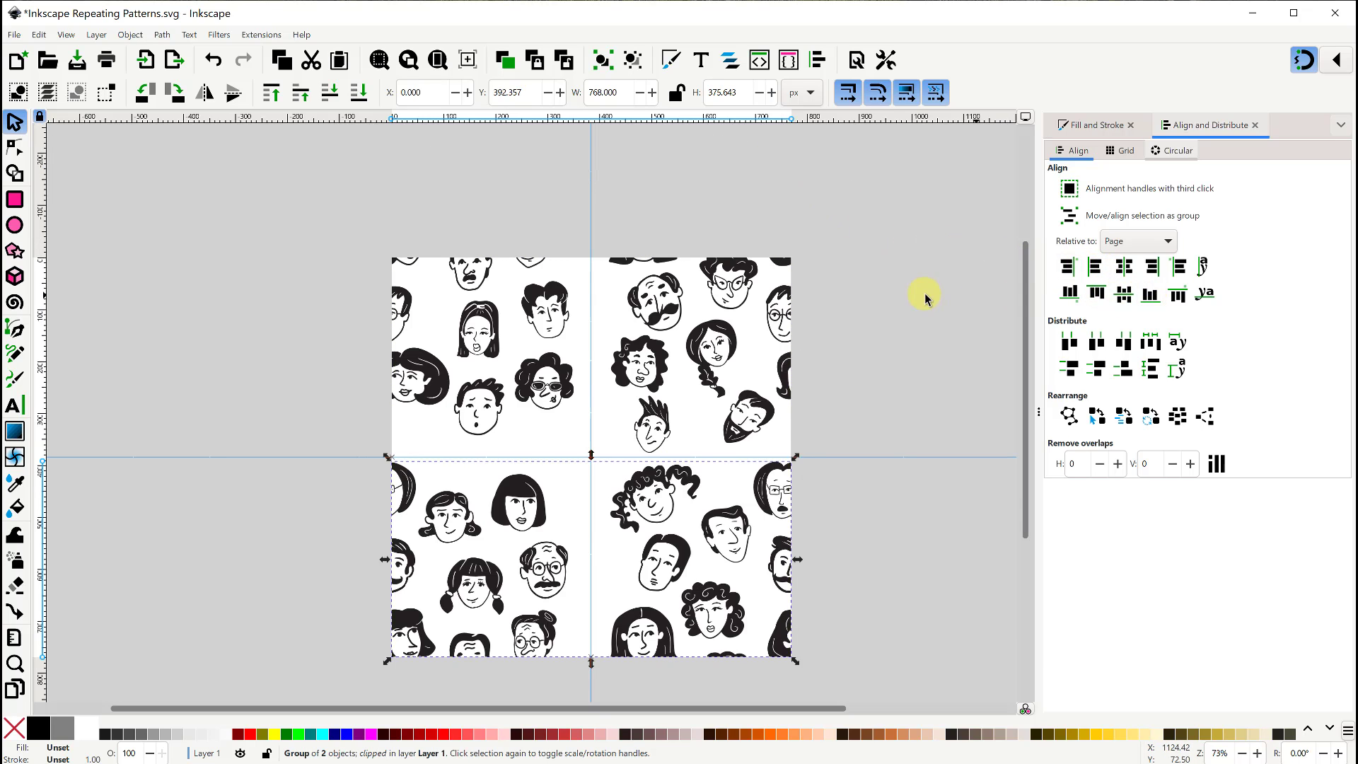
pyautogui.moveTo(346, 236); pyautogui.dragTo(852, 689)
pyautogui.click(602, 59)
pyautogui.click(438, 59)
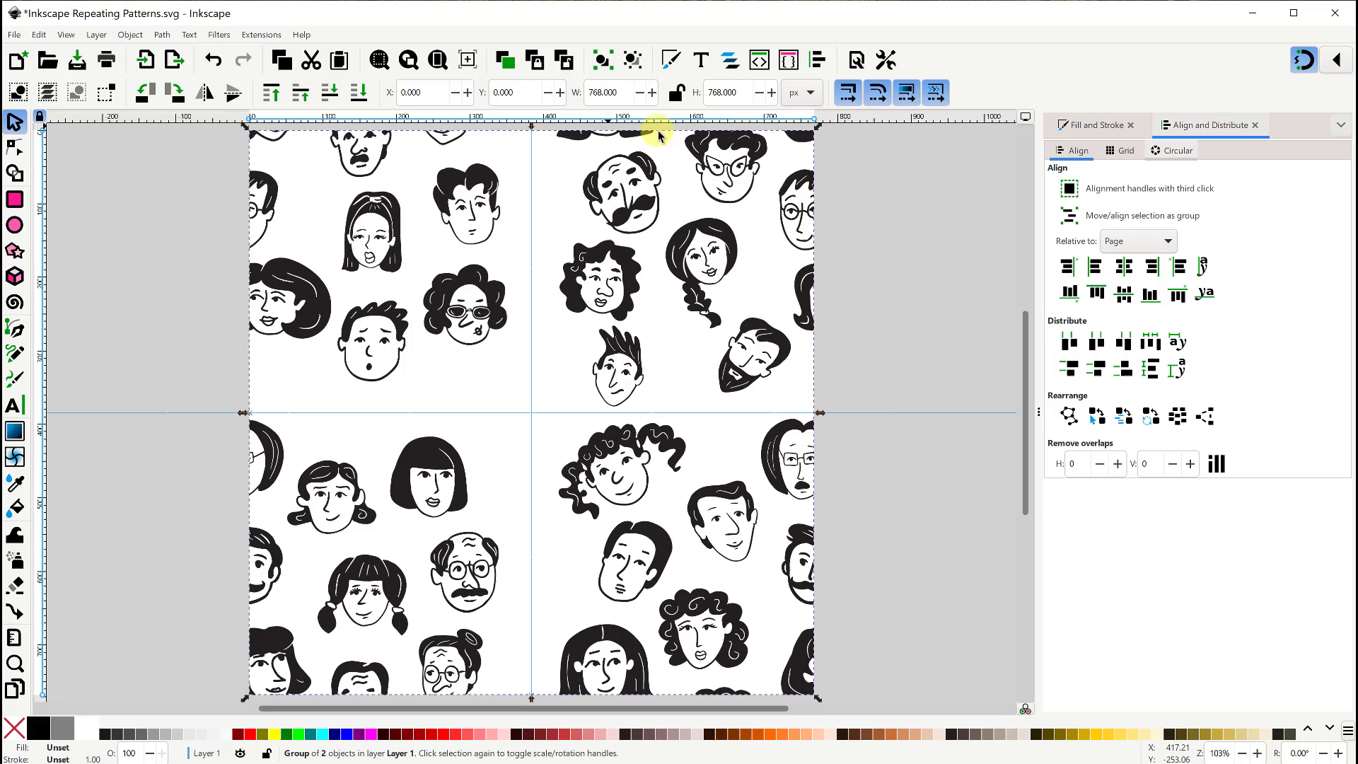
pyautogui.click(888, 244)
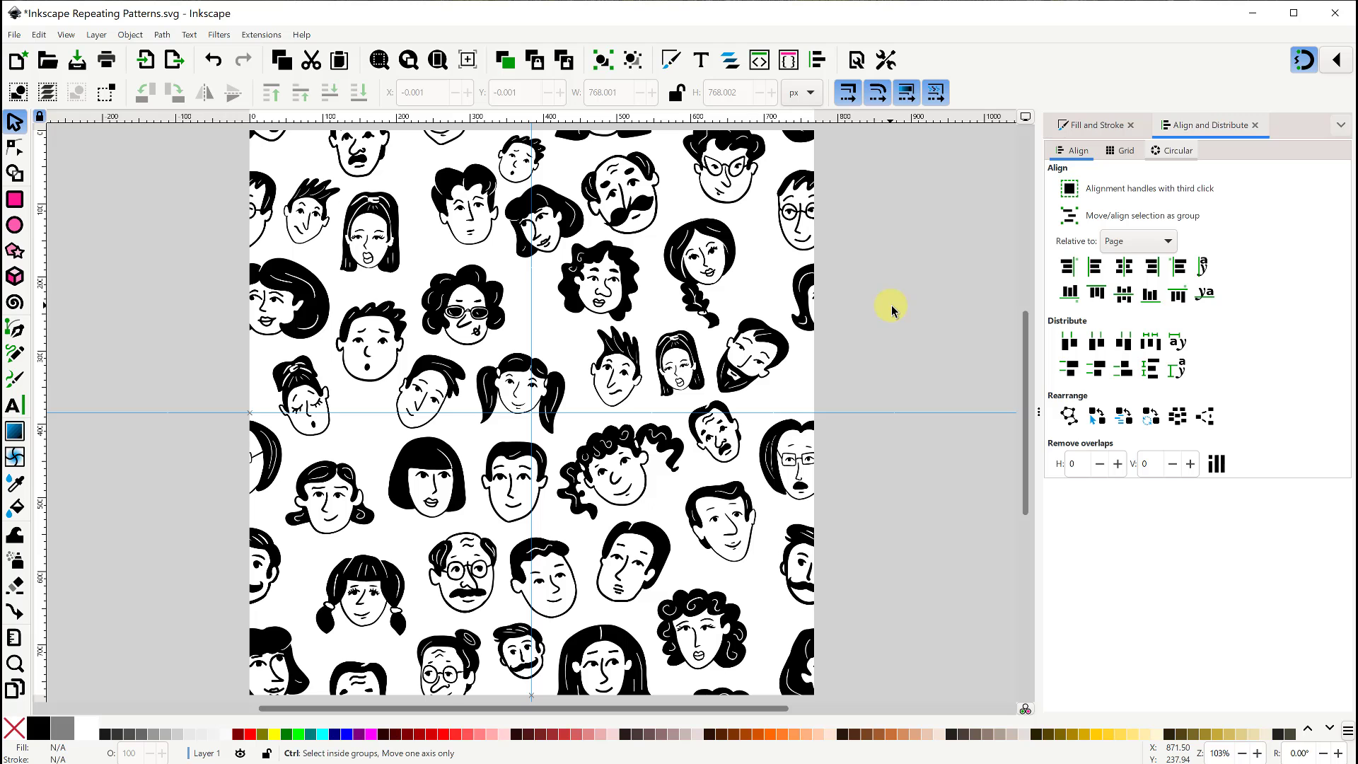
# - Move the faces tile off the page to the right
pyautogui.scroll(-2, 891, 304)
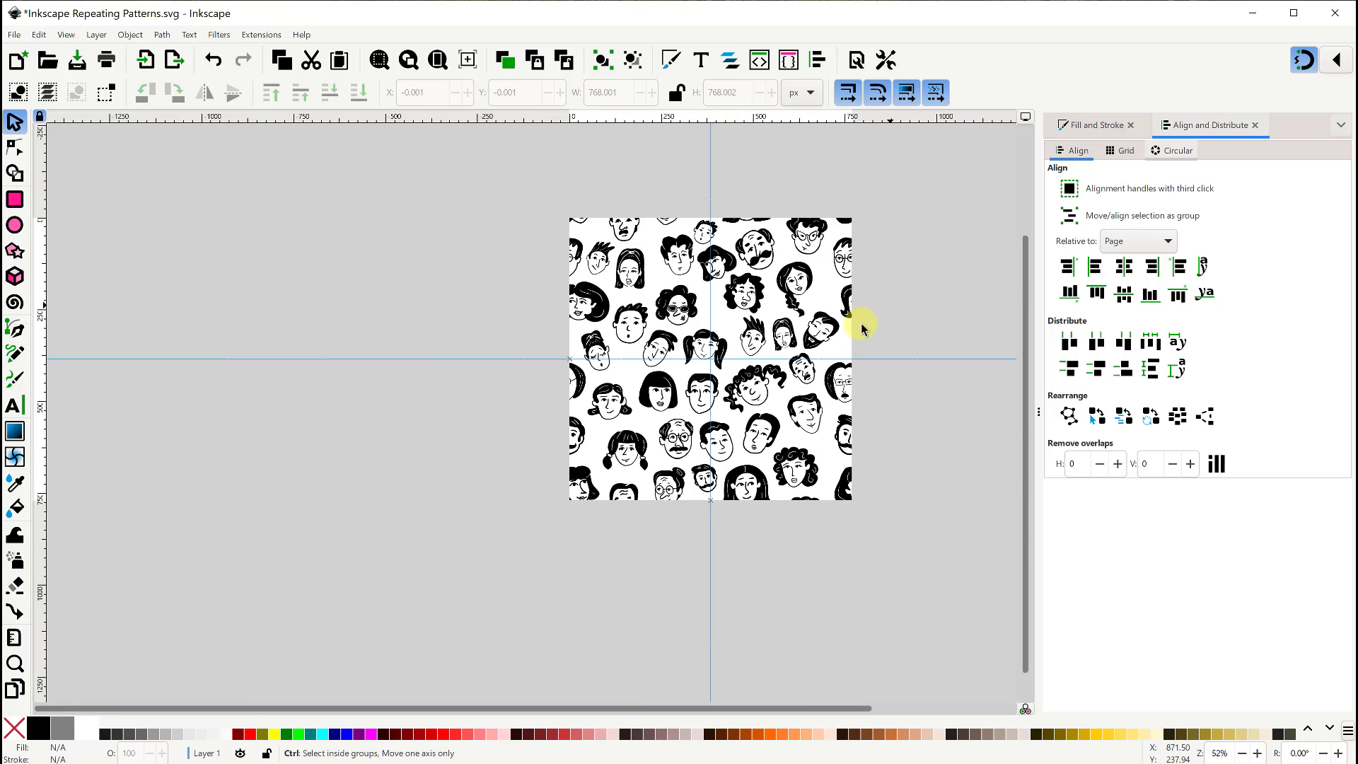
pyautogui.hscroll(5, 646, 319)
pyautogui.scroll(-1, 357, 255)
pyautogui.hscroll(1, 357, 255)
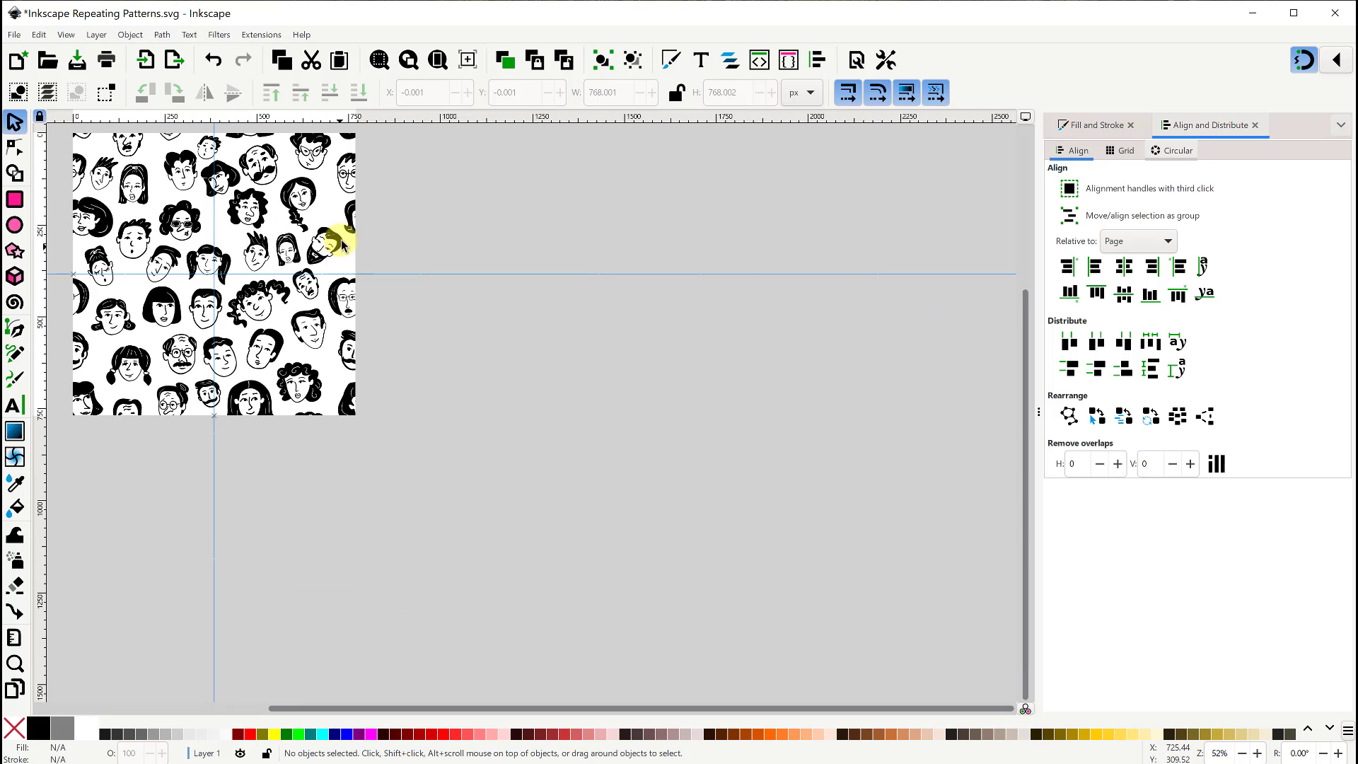
pyautogui.moveTo(309, 192); pyautogui.dragTo(627, 216)
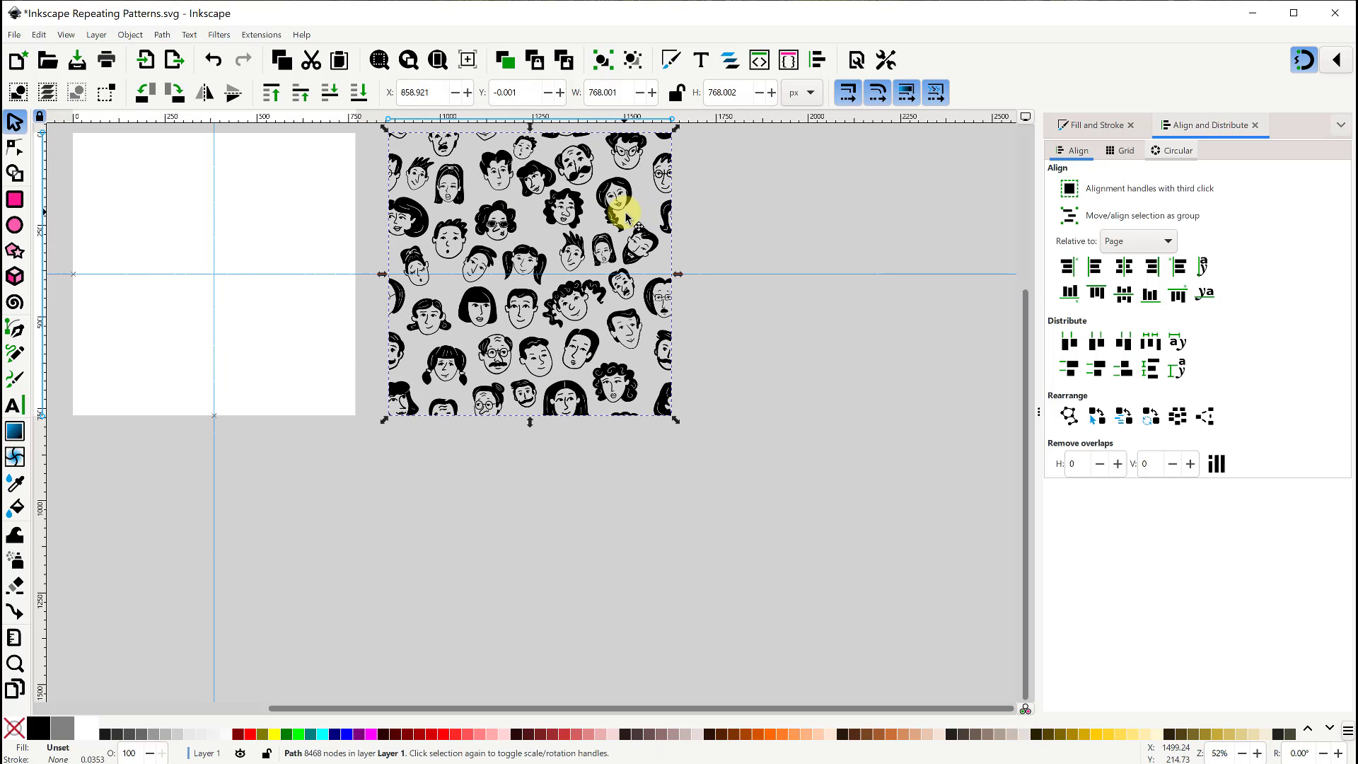
# - Give the faces tile a flat red fill (ff0000ff)
pyautogui.click(1079, 131)
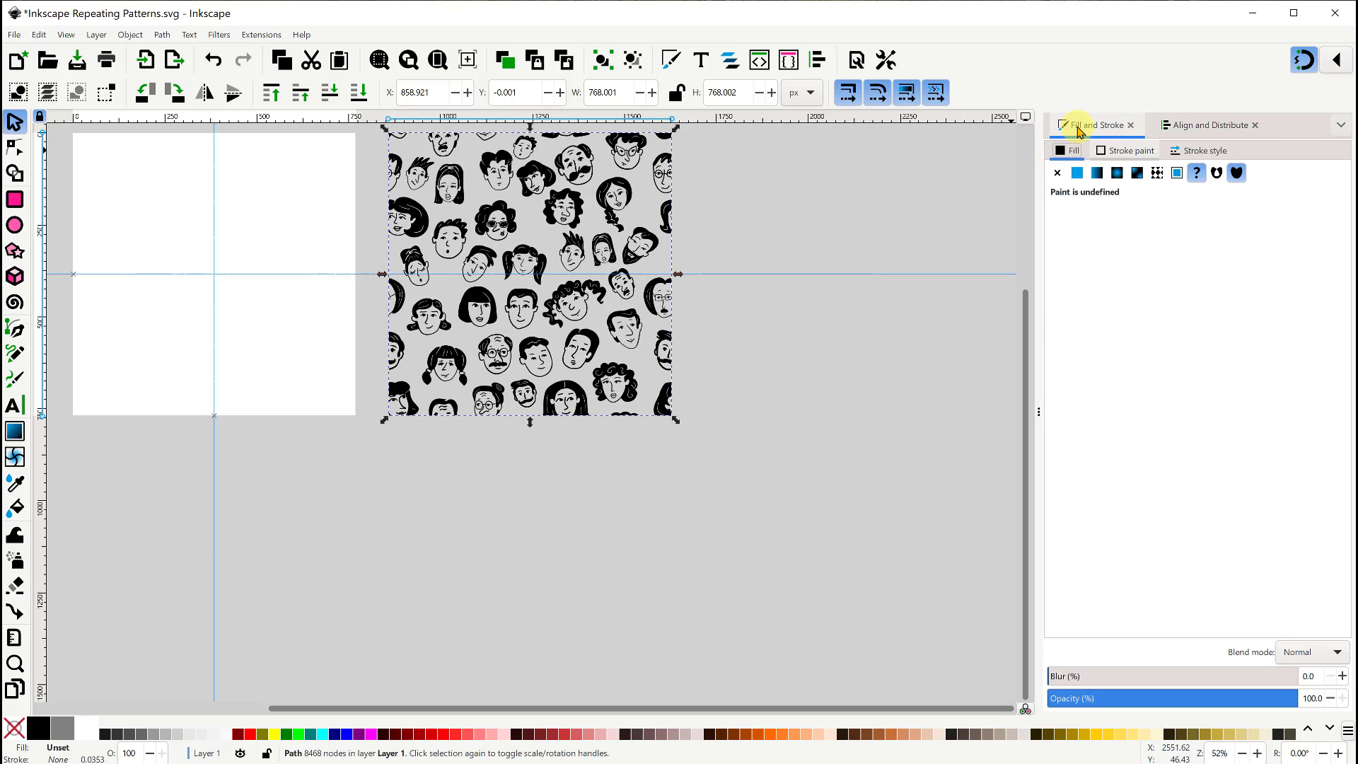
pyautogui.click(1077, 173)
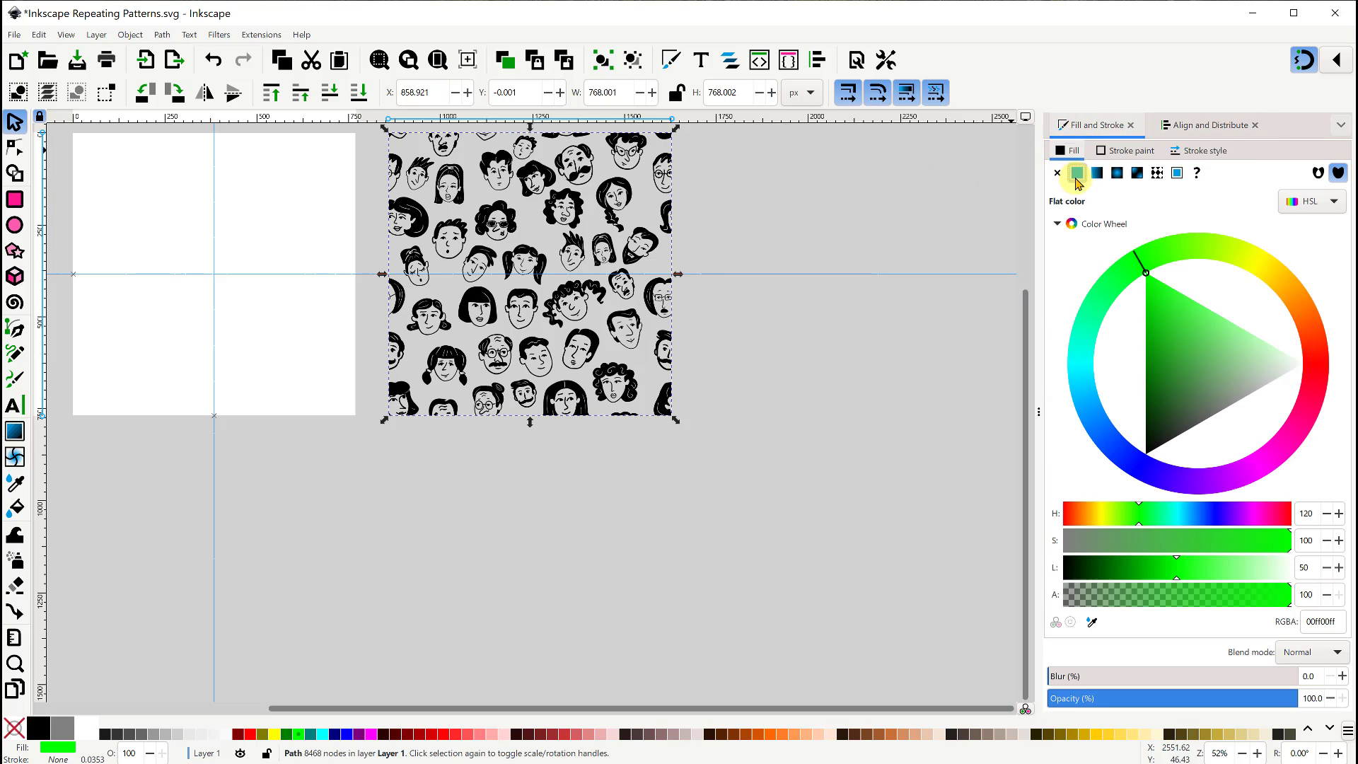
pyautogui.click(249, 740)
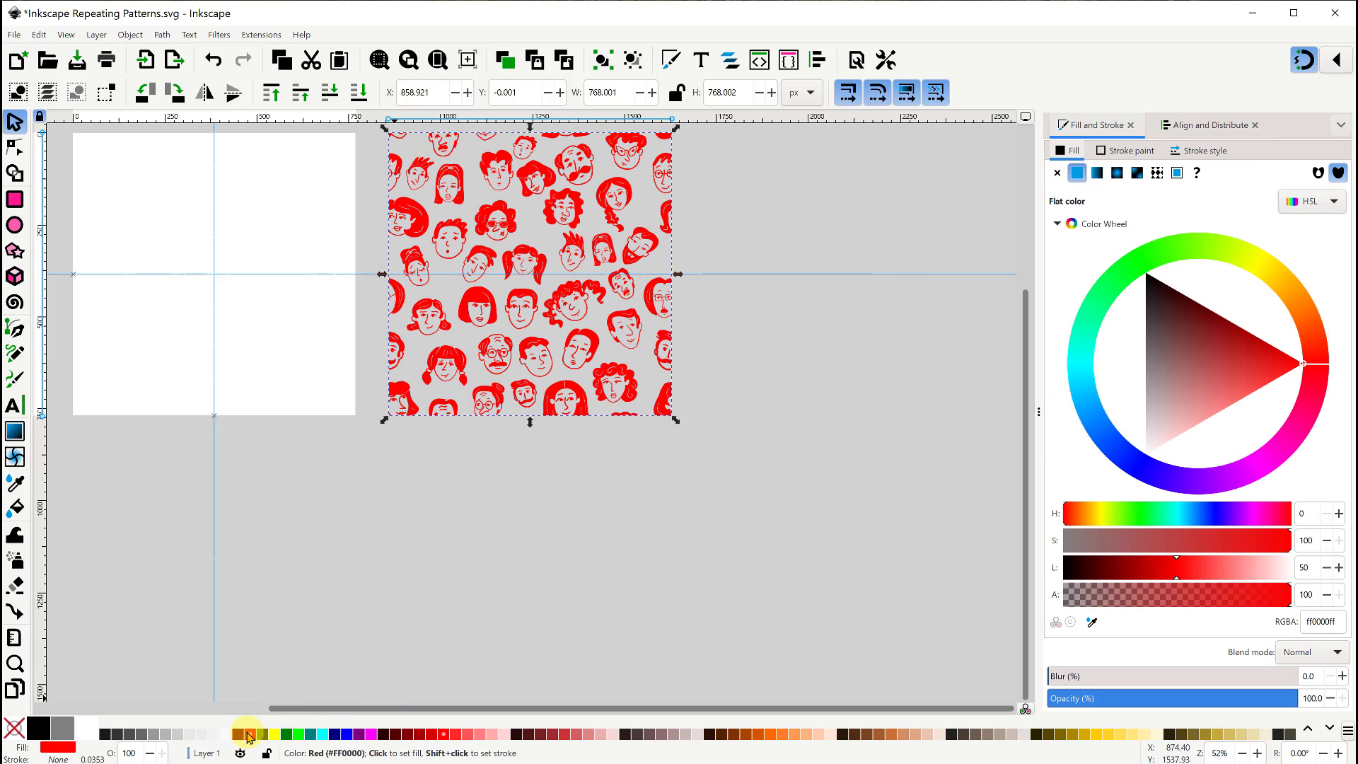
# - Place a copy below the red tile and unset its fill so it shows black
pyautogui.moveTo(576, 158); pyautogui.dragTo(584, 463)
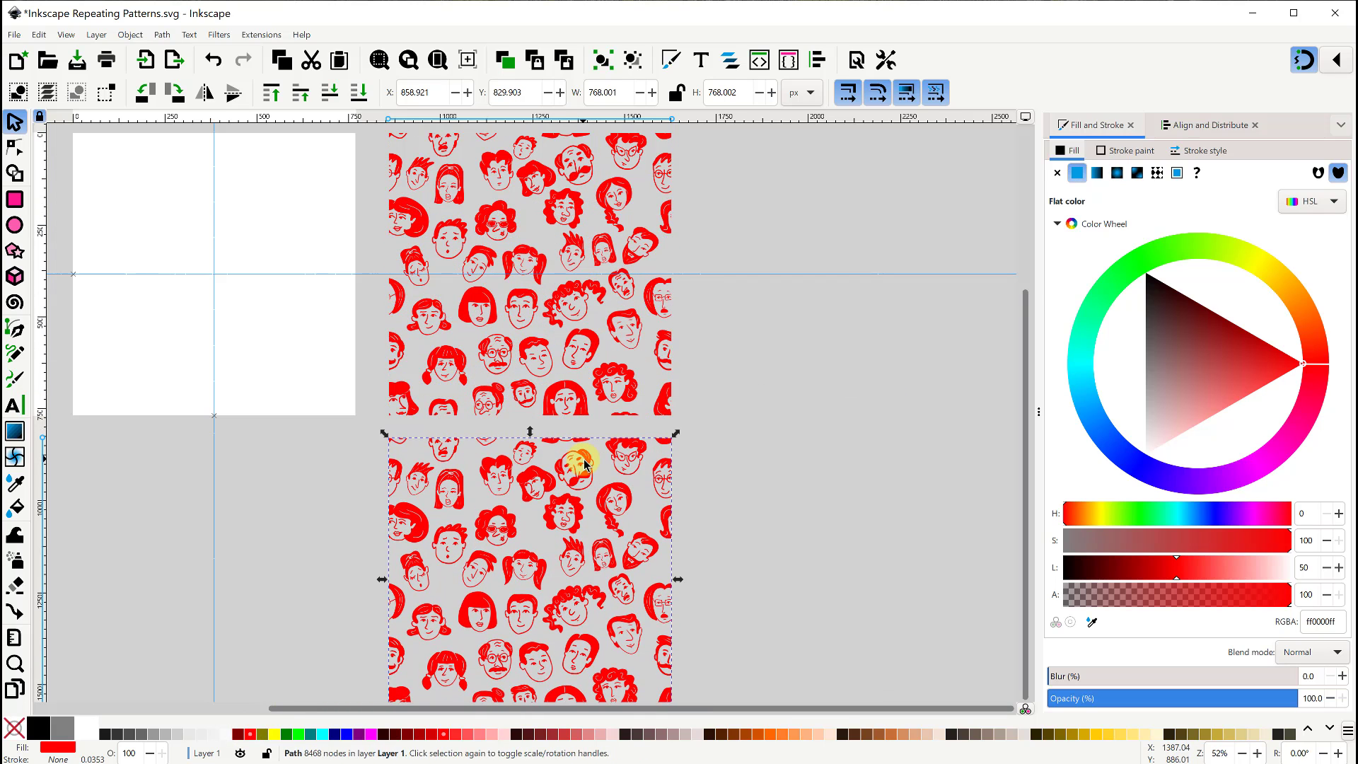
pyautogui.click(1197, 173)
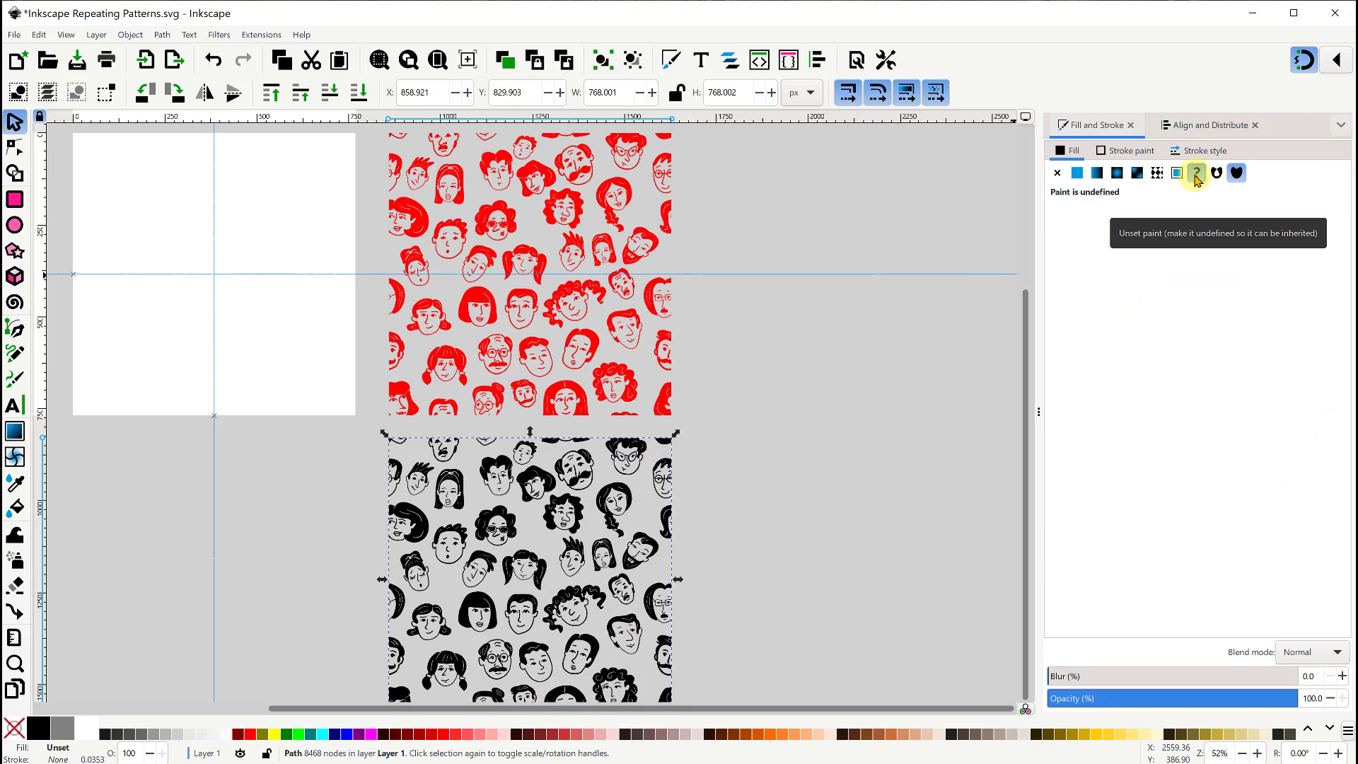
pyautogui.click(562, 203)
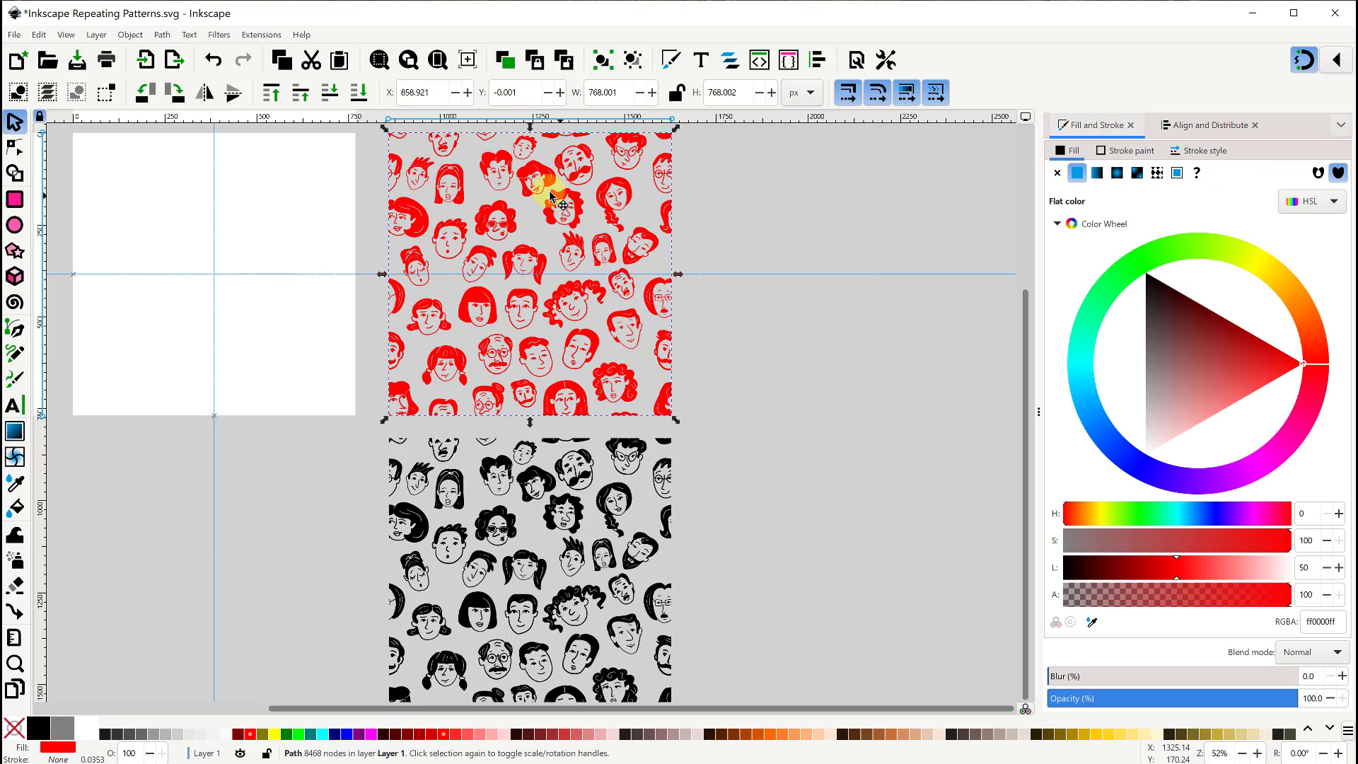
# - Apply Objects to Pattern to the red tile, then the black tile, creating pattern132 and pattern133
pyautogui.click(131, 35)
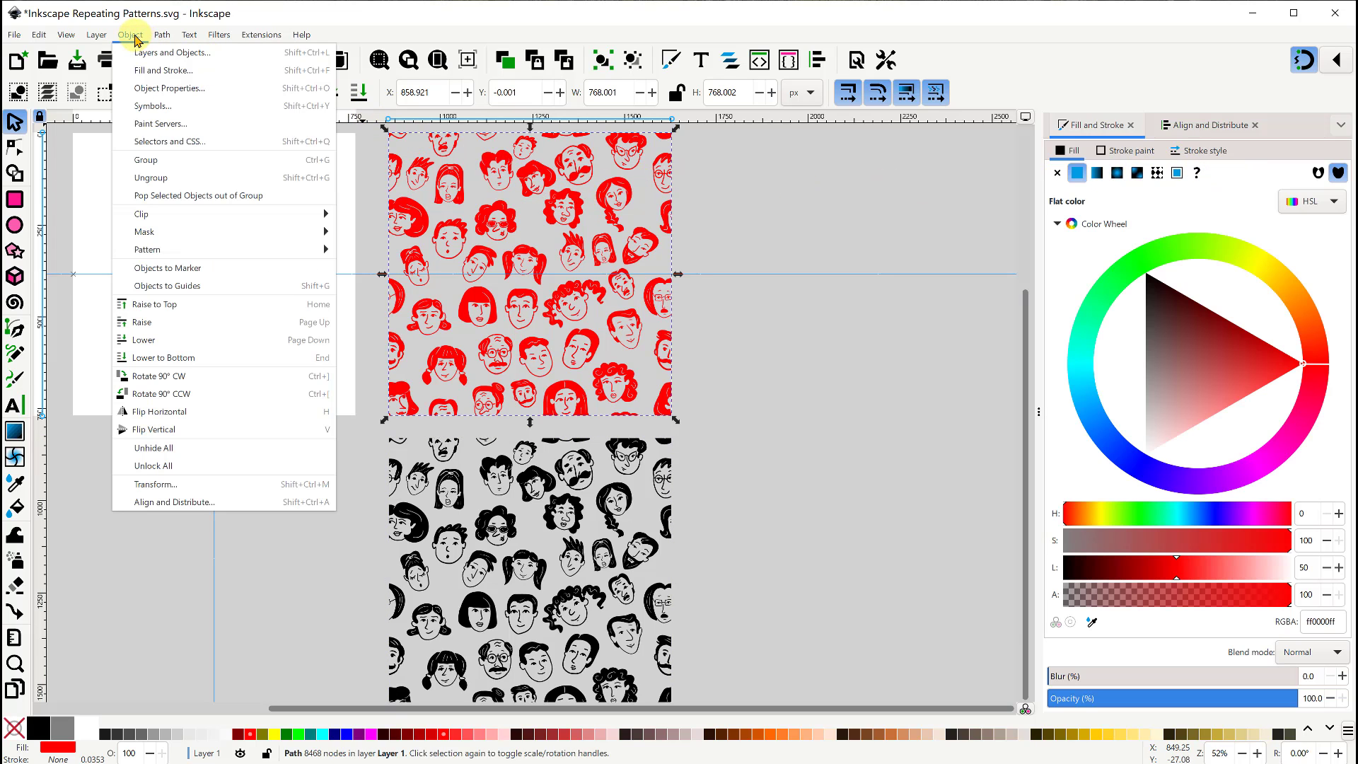
pyautogui.moveTo(193, 254)
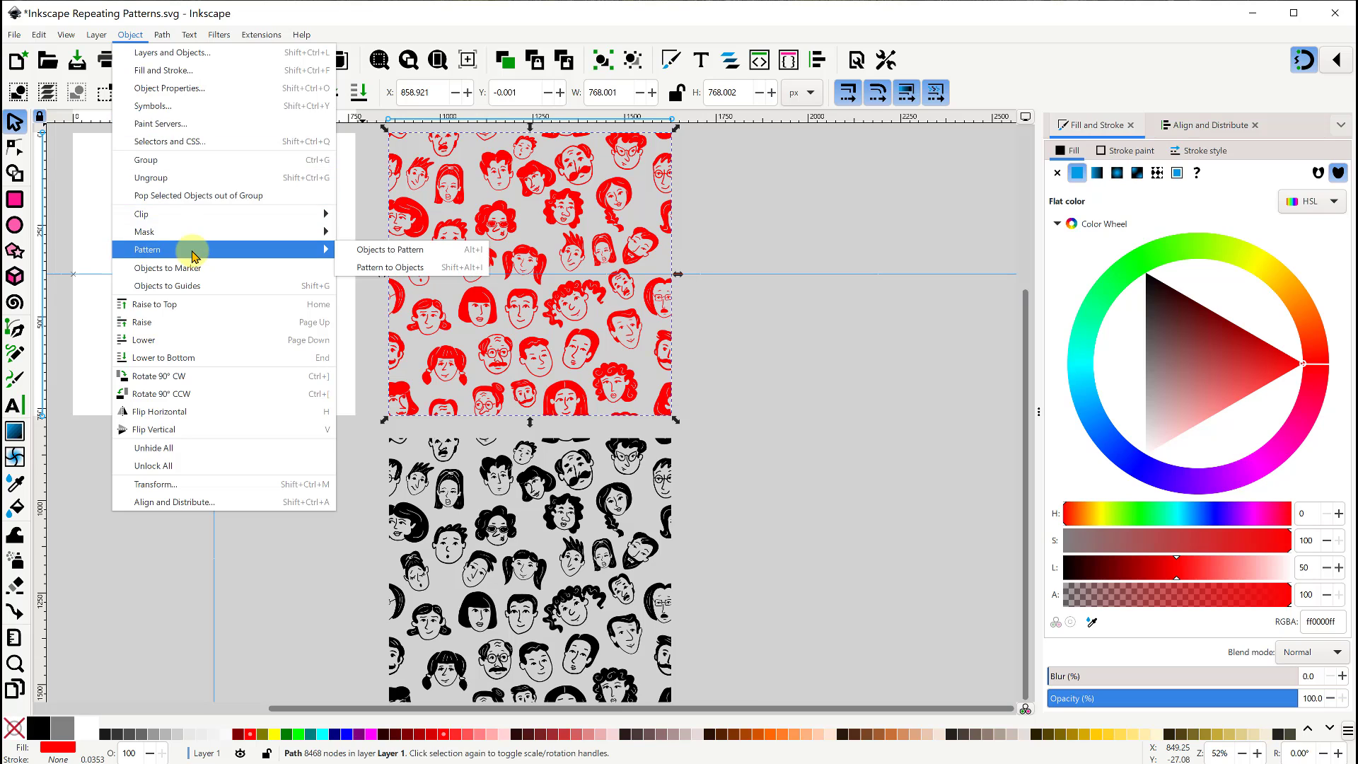
pyautogui.click(388, 253)
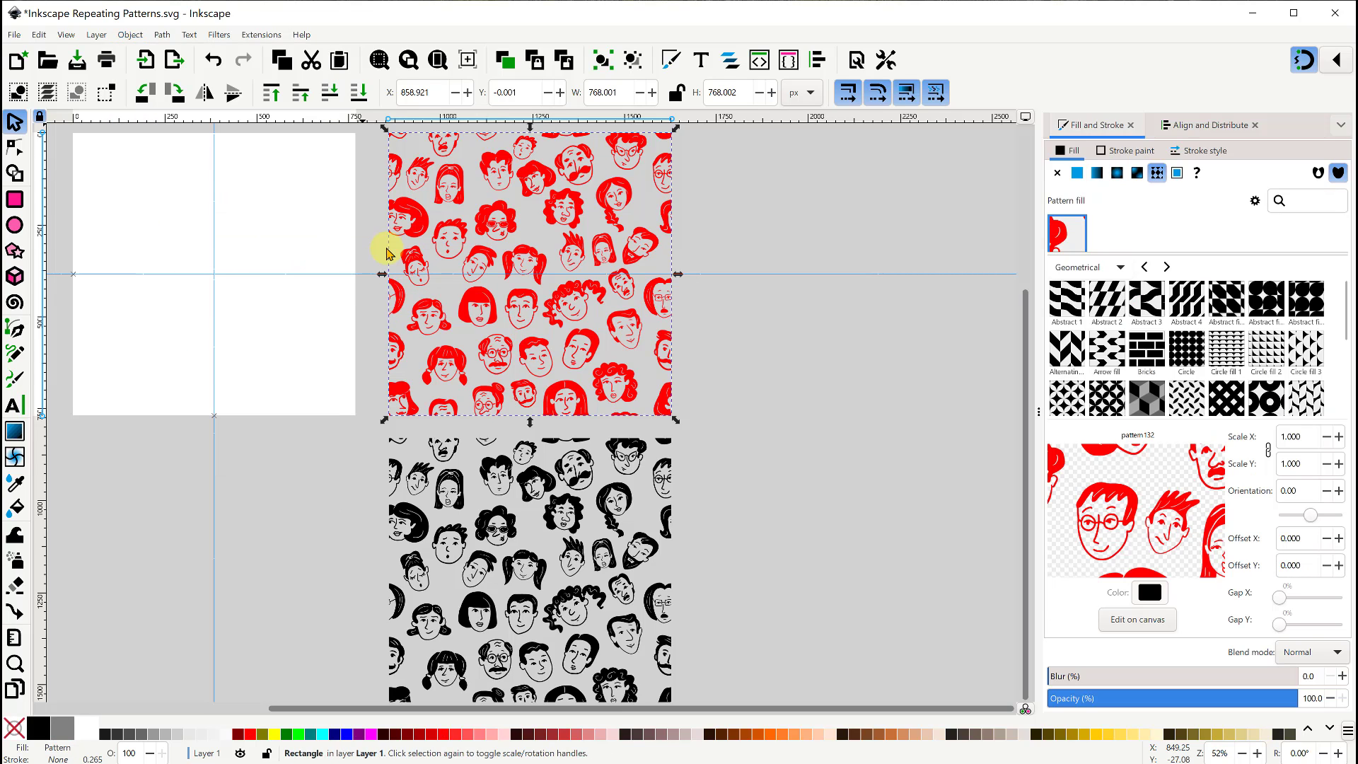
pyautogui.click(495, 470)
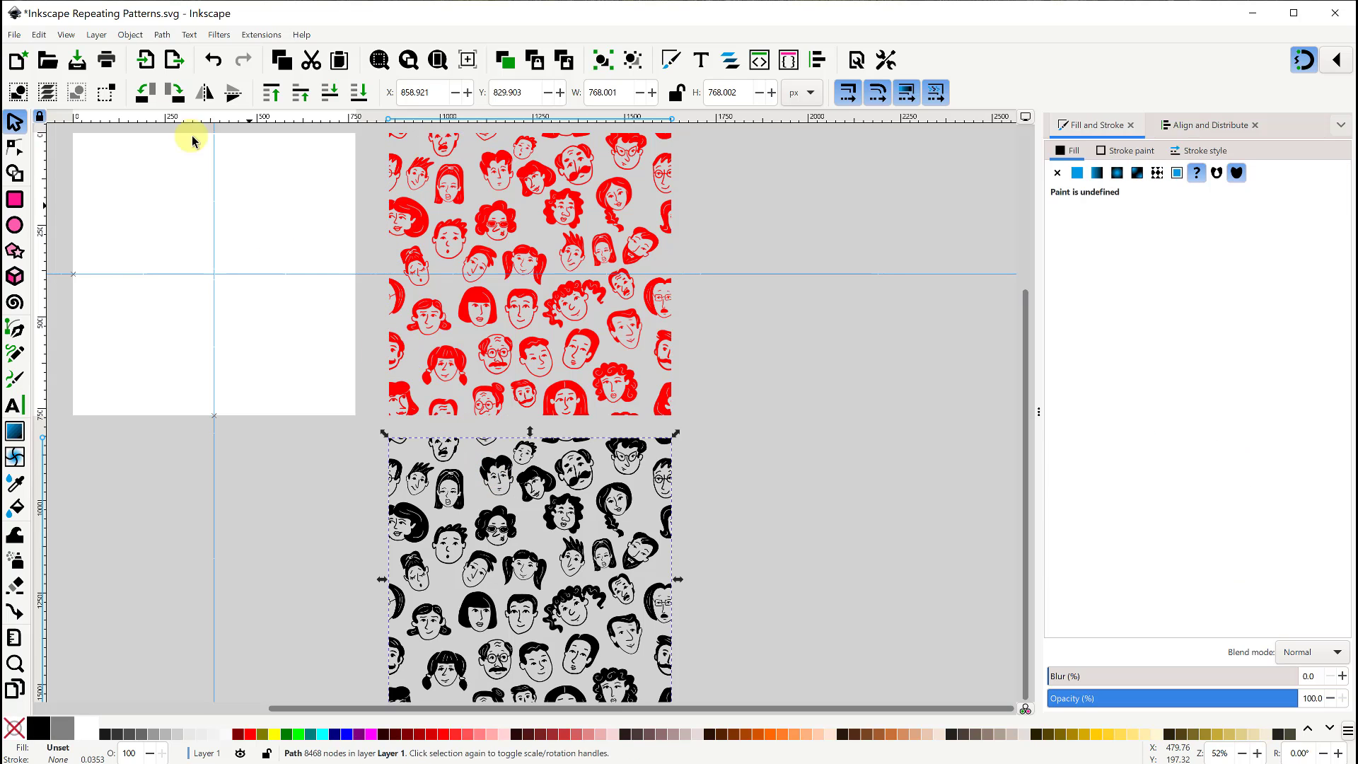
pyautogui.click(130, 34)
pyautogui.moveTo(160, 253)
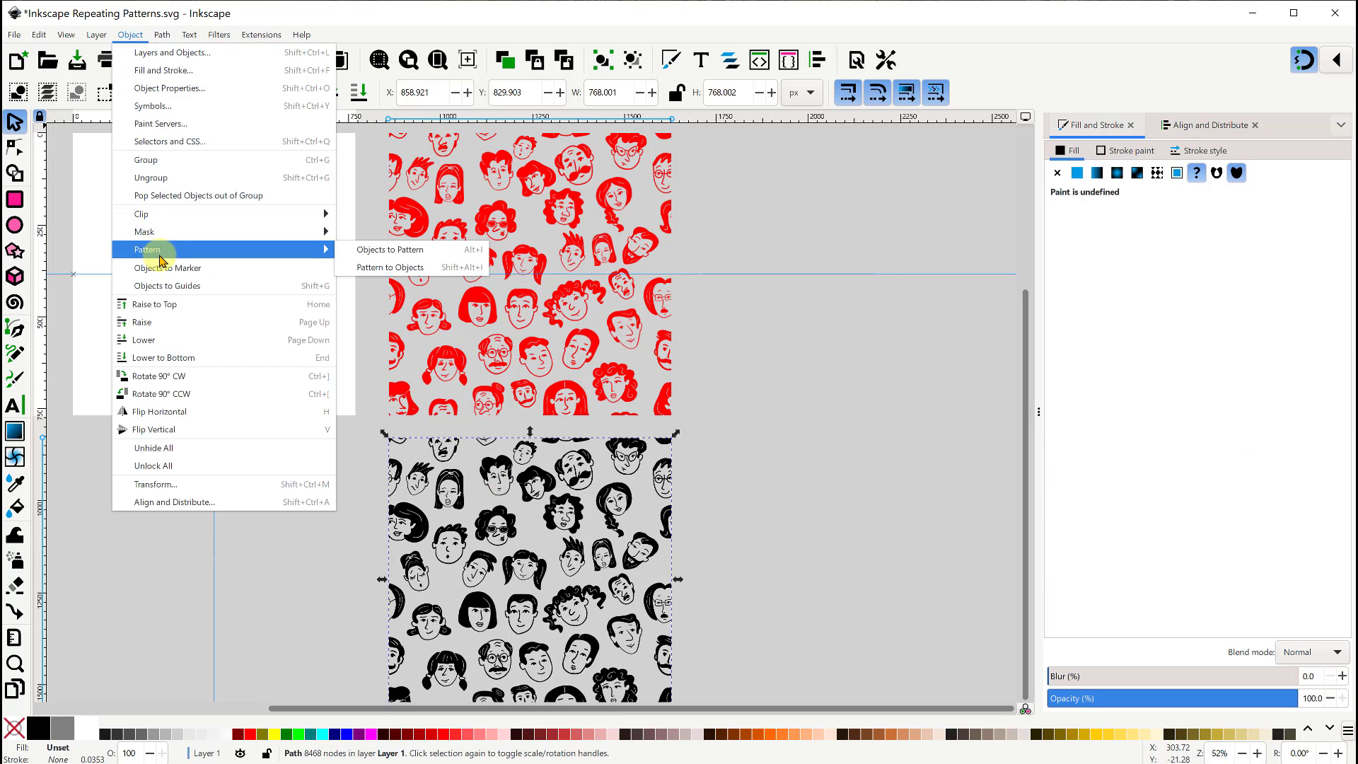
pyautogui.click(395, 253)
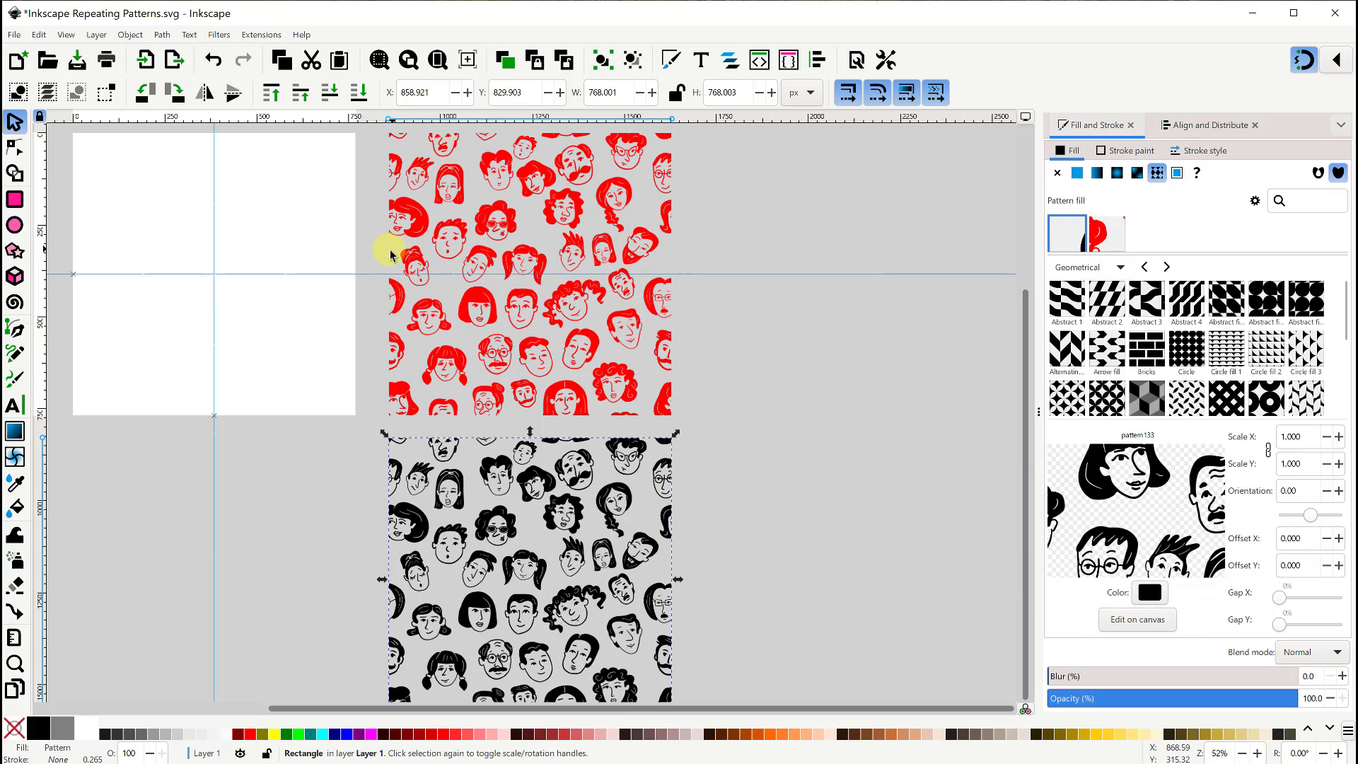
# - Draw a rectangle on the page and fill it cyan
pyautogui.click(14, 200)
pyautogui.moveTo(141, 153)
pyautogui.mouseDown()
pyautogui.moveTo(267, 367)
pyautogui.moveTo(299, 382)
pyautogui.mouseUp()
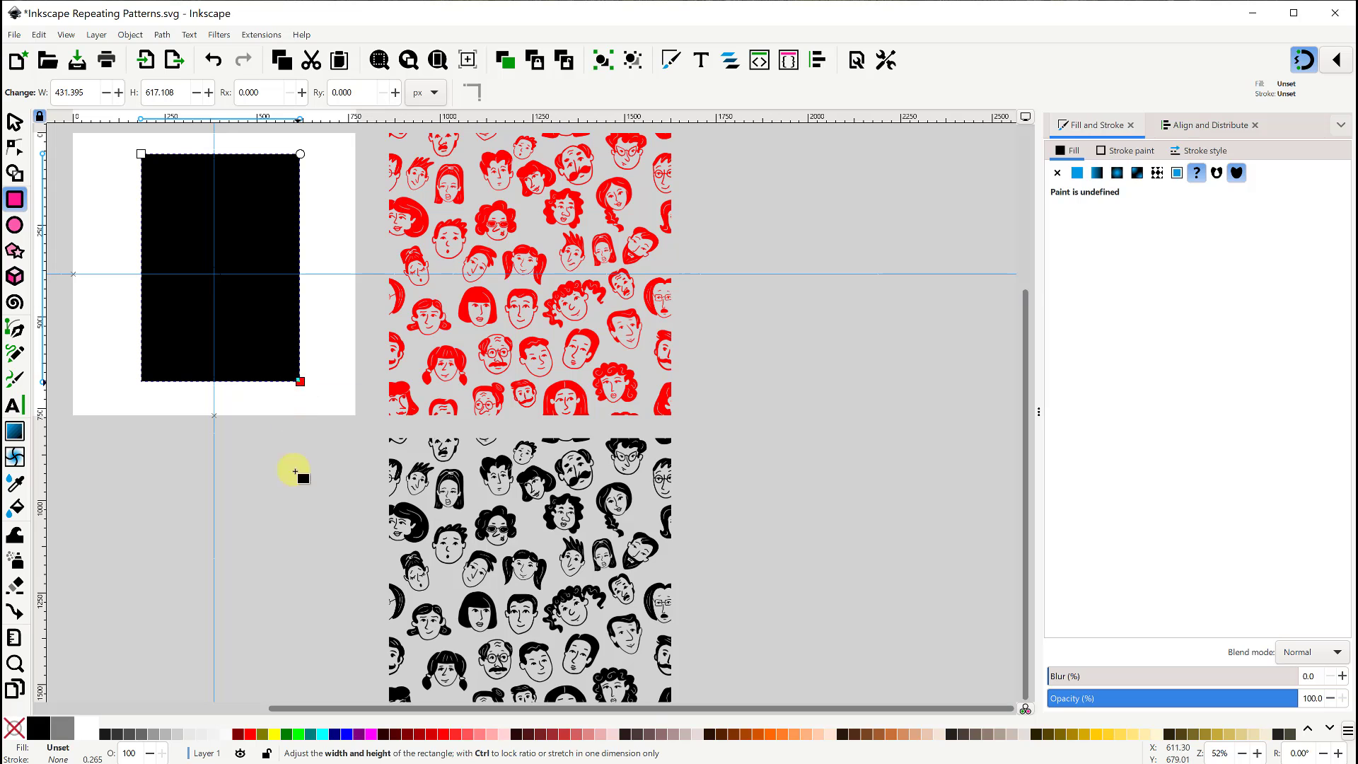
pyautogui.click(322, 733)
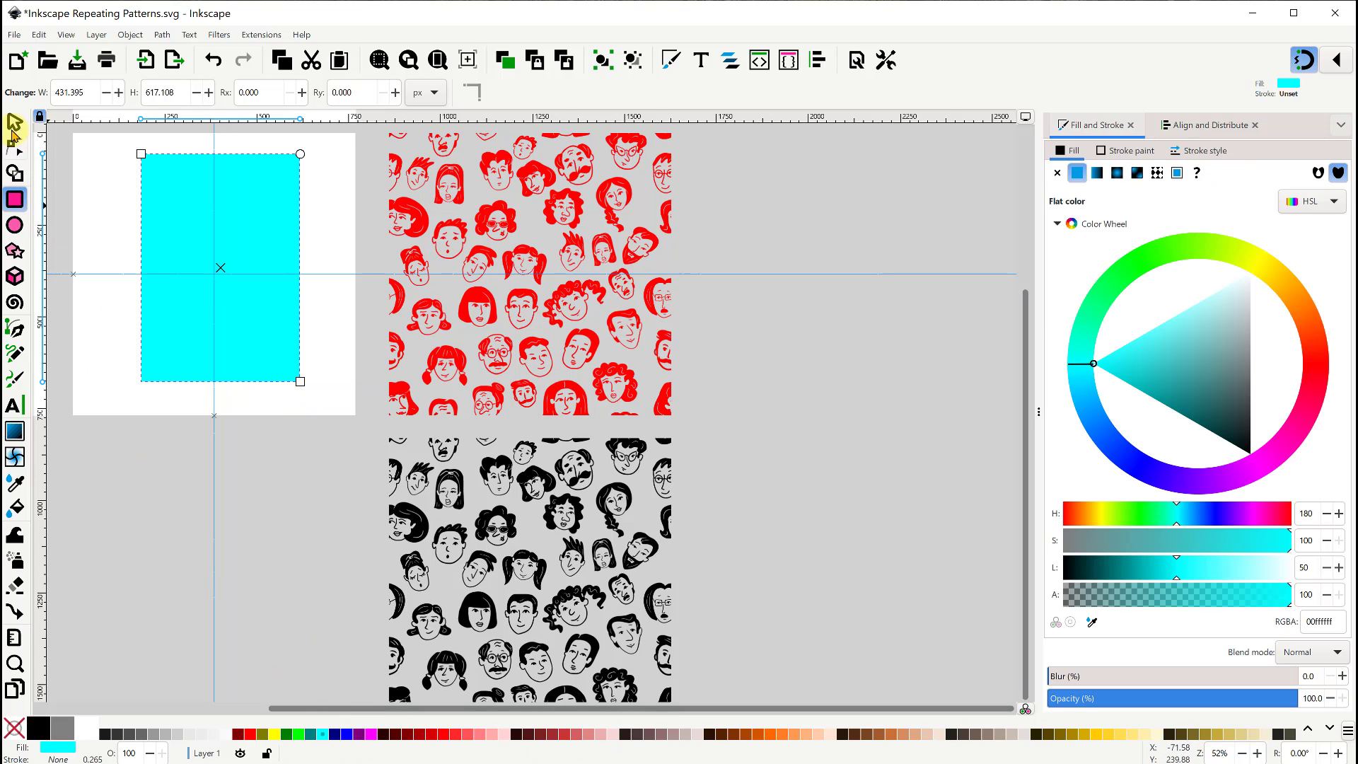
pyautogui.click(14, 121)
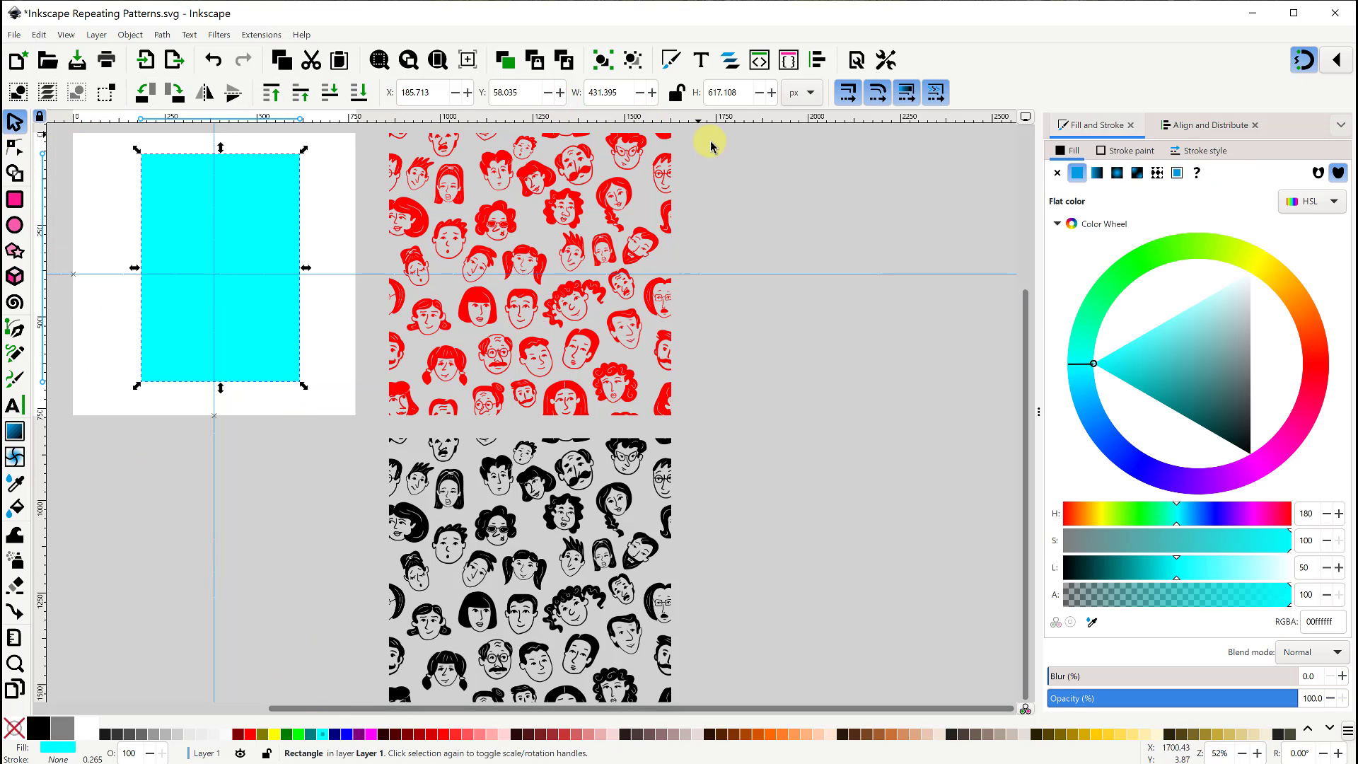
# - Fill the rectangle with pattern132 and lower its scale to 0.100
pyautogui.click(1158, 182)
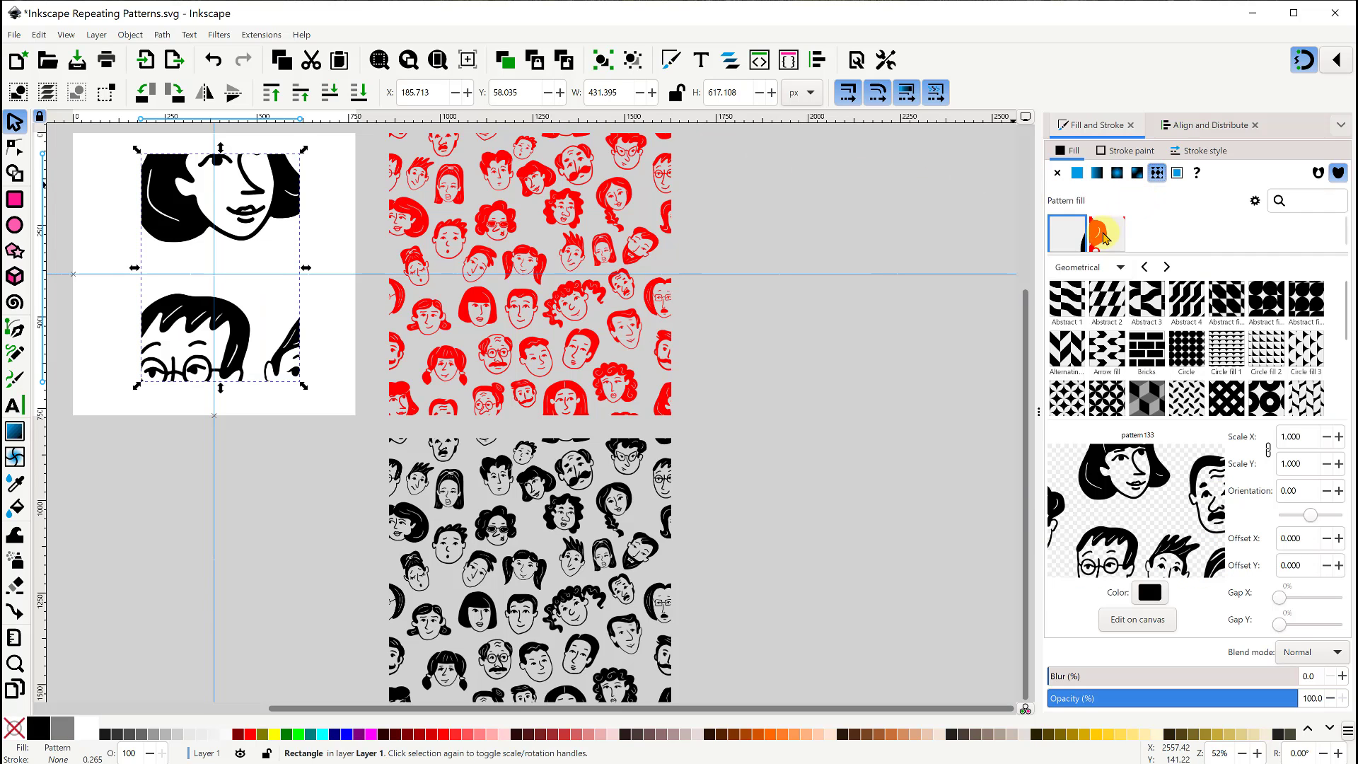
pyautogui.click(1105, 239)
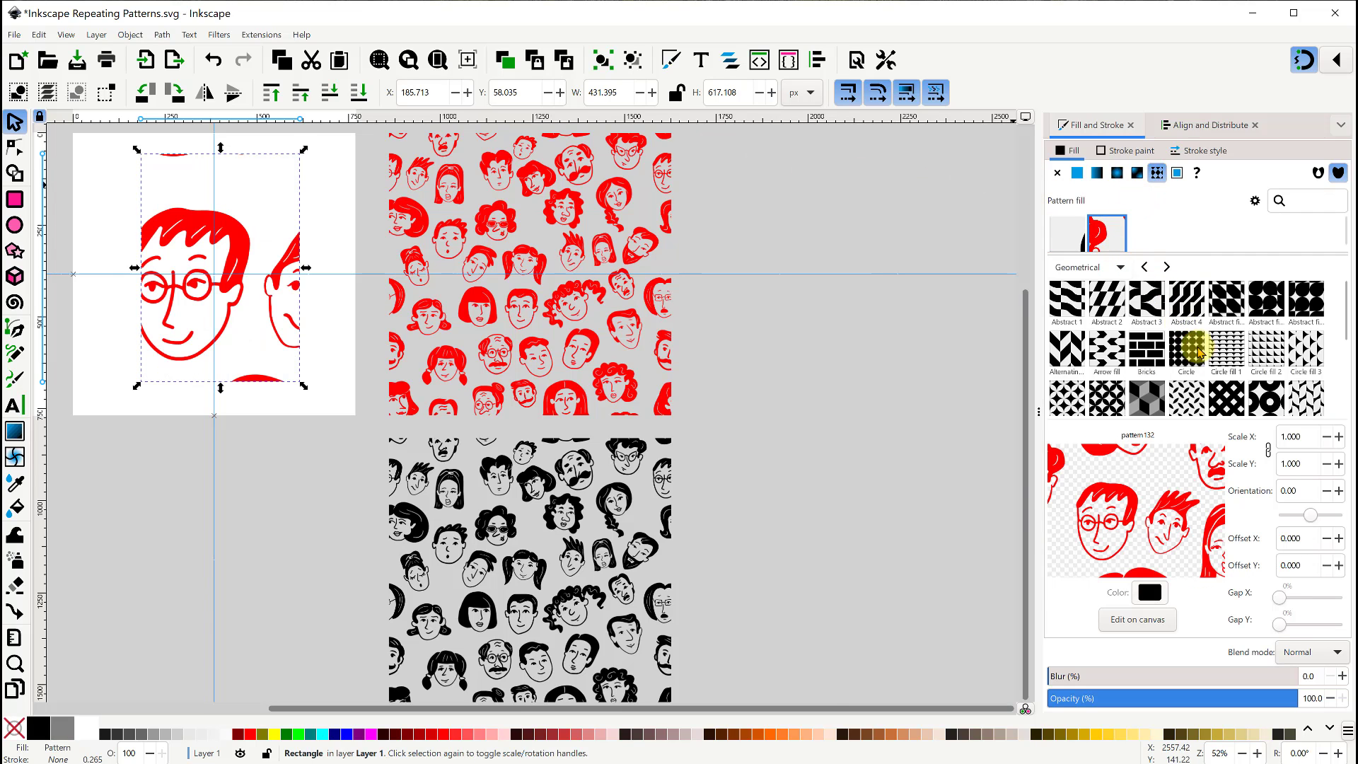
pyautogui.click(1328, 436)
pyautogui.click(1328, 436)
pyautogui.click(1328, 436)
pyautogui.click(1327, 436)
pyautogui.click(1327, 436)
pyautogui.click(1327, 437)
pyautogui.click(1327, 437)
pyautogui.click(1328, 437)
pyautogui.click(1328, 436)
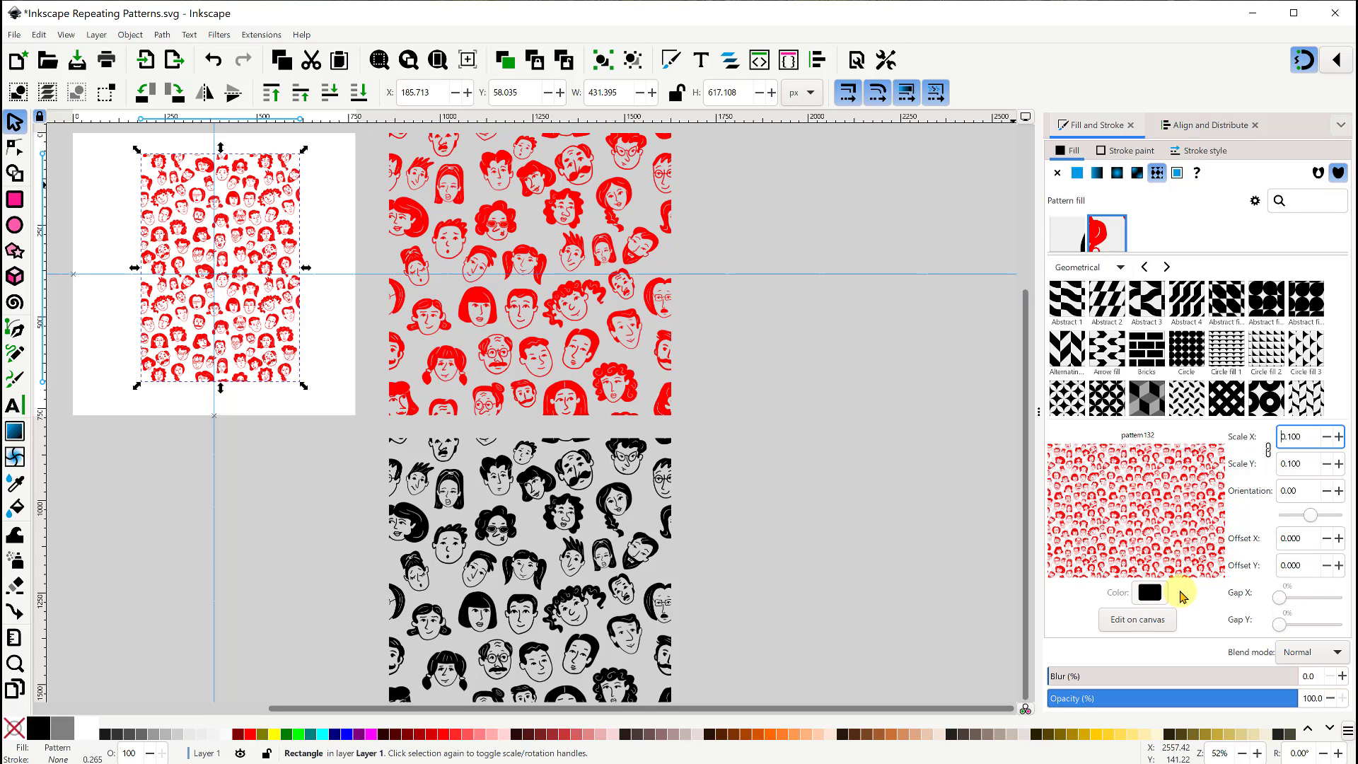
# - Switch the fill to pattern133 at 0.100 scale and recolour the pattern purple
pyautogui.click(1067, 234)
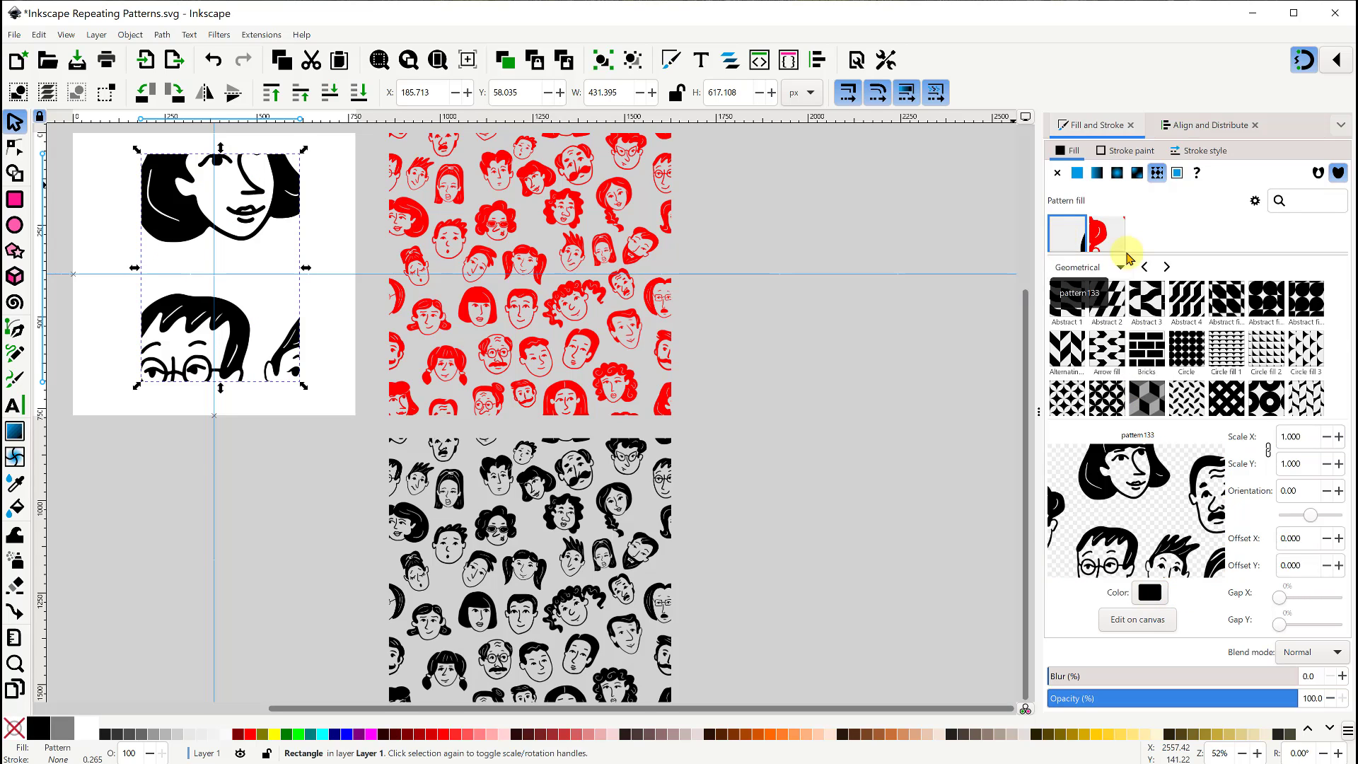
pyautogui.moveTo(1326, 436); pyautogui.dragTo(1327, 442)
pyautogui.click(1149, 592)
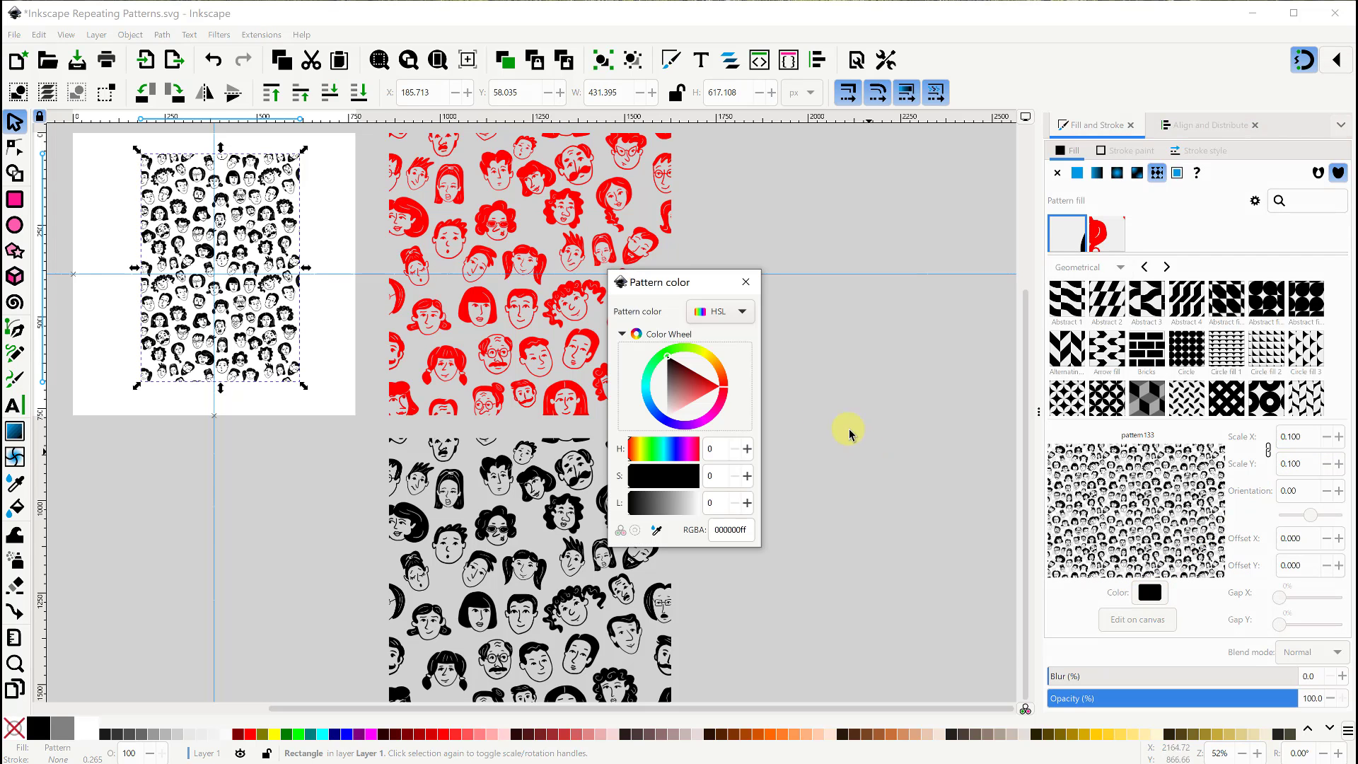
pyautogui.moveTo(725, 392); pyautogui.dragTo(679, 471)
pyautogui.doubleClick(728, 530)
pyautogui.write('0000ff')
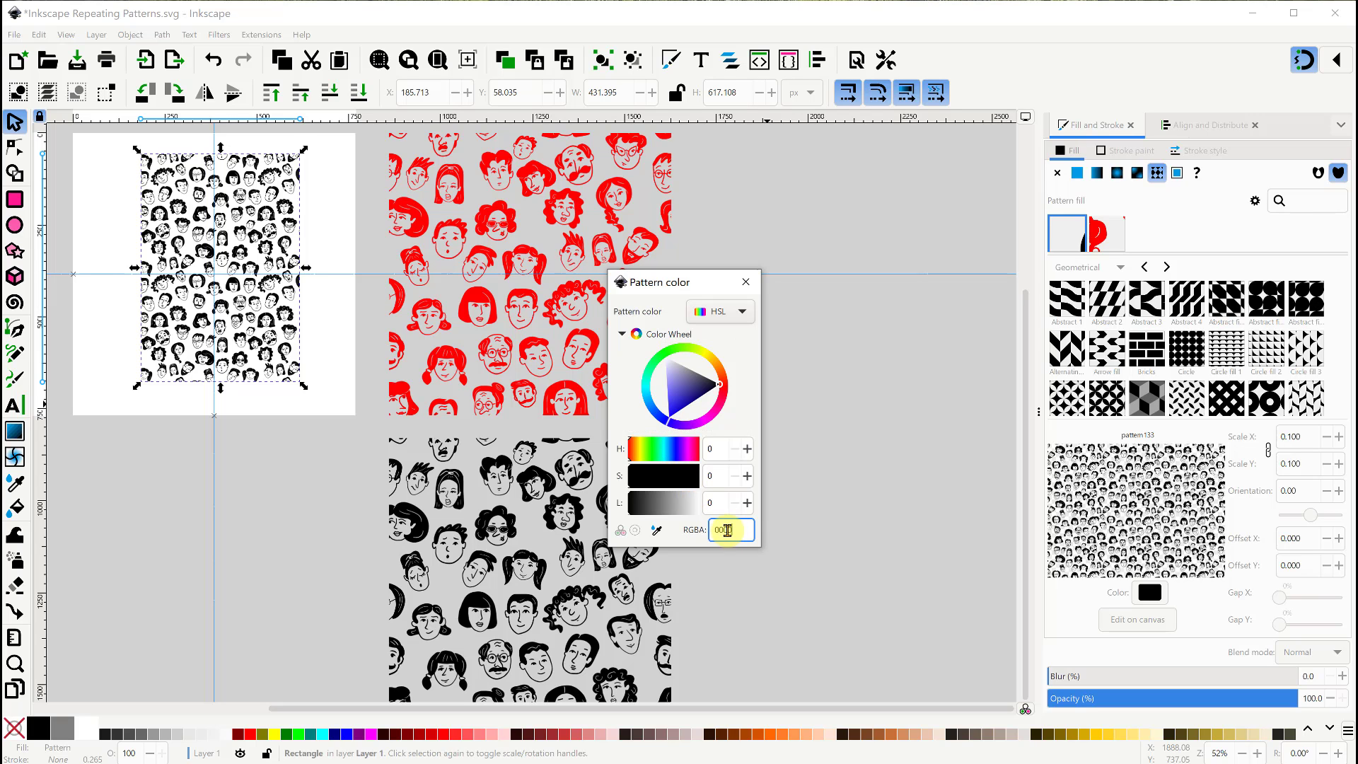
pyautogui.press('Return')
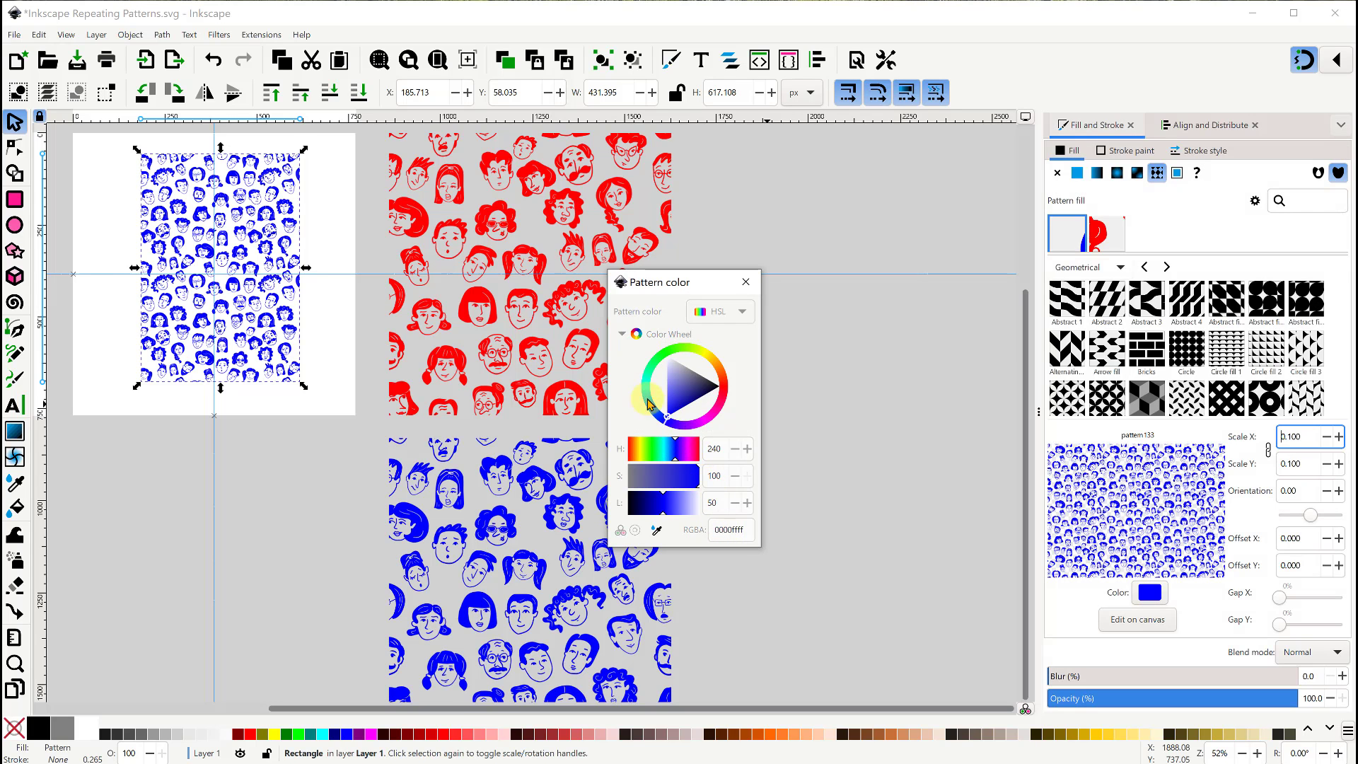
pyautogui.moveTo(660, 421); pyautogui.dragTo(692, 420)
pyautogui.click(745, 281)
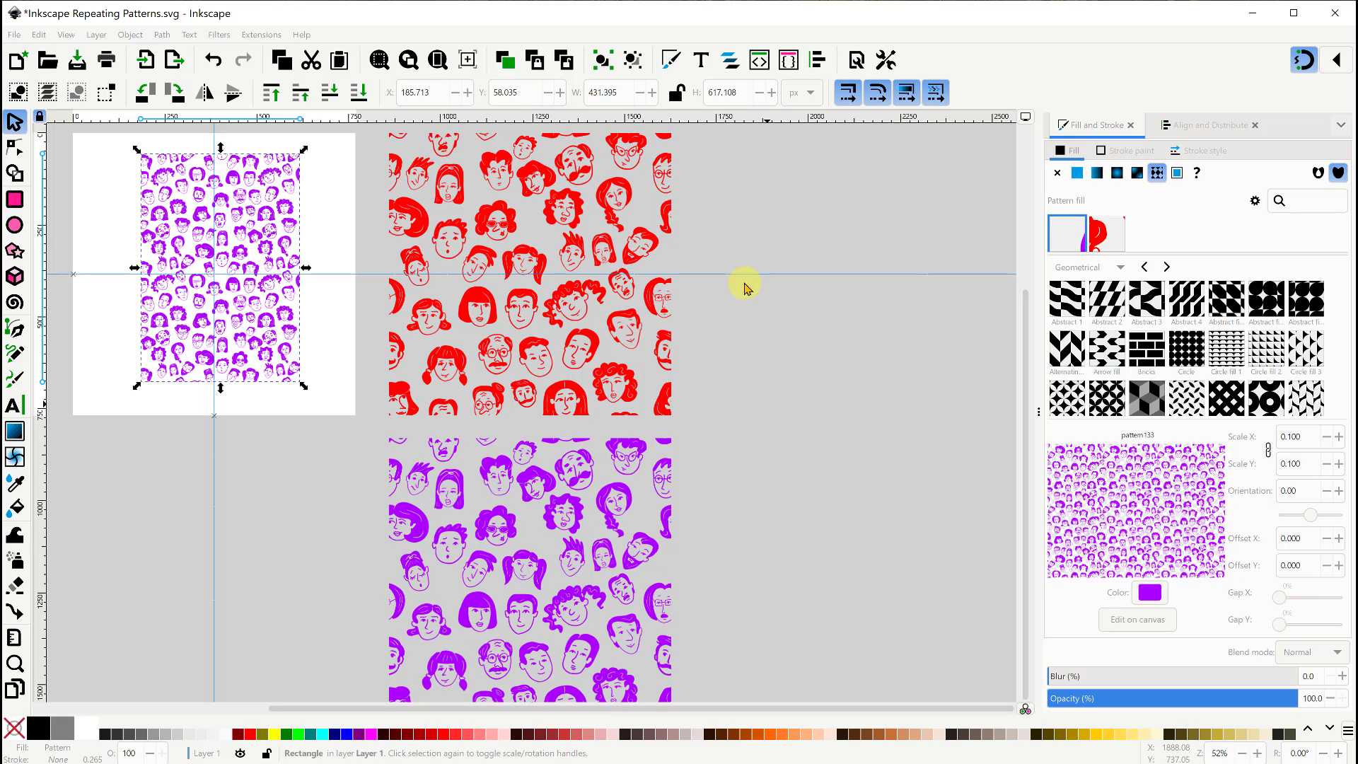
pyautogui.click(746, 327)
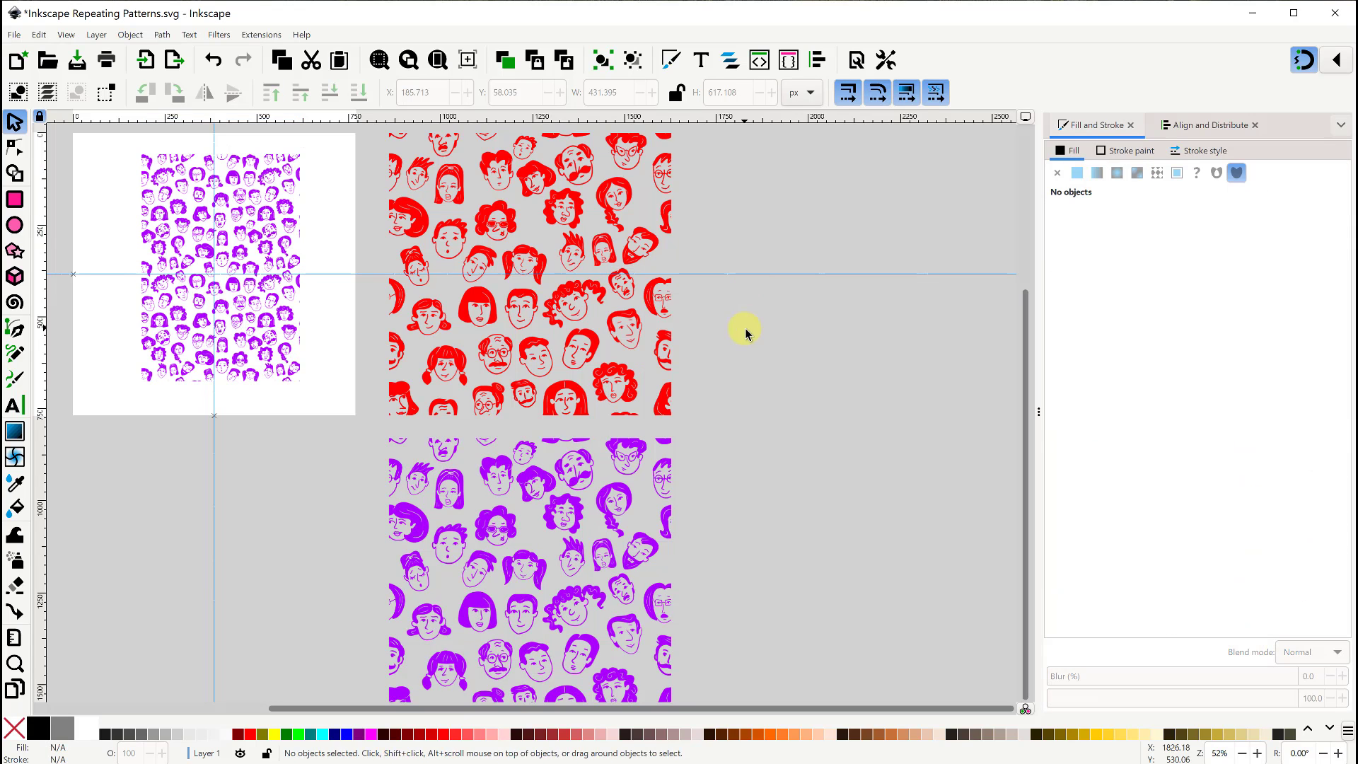
# - Draw a matching rectangle, fill it yellow, and send it behind the faces pattern
pyautogui.click(15, 200)
pyautogui.moveTo(142, 154); pyautogui.dragTo(299, 381)
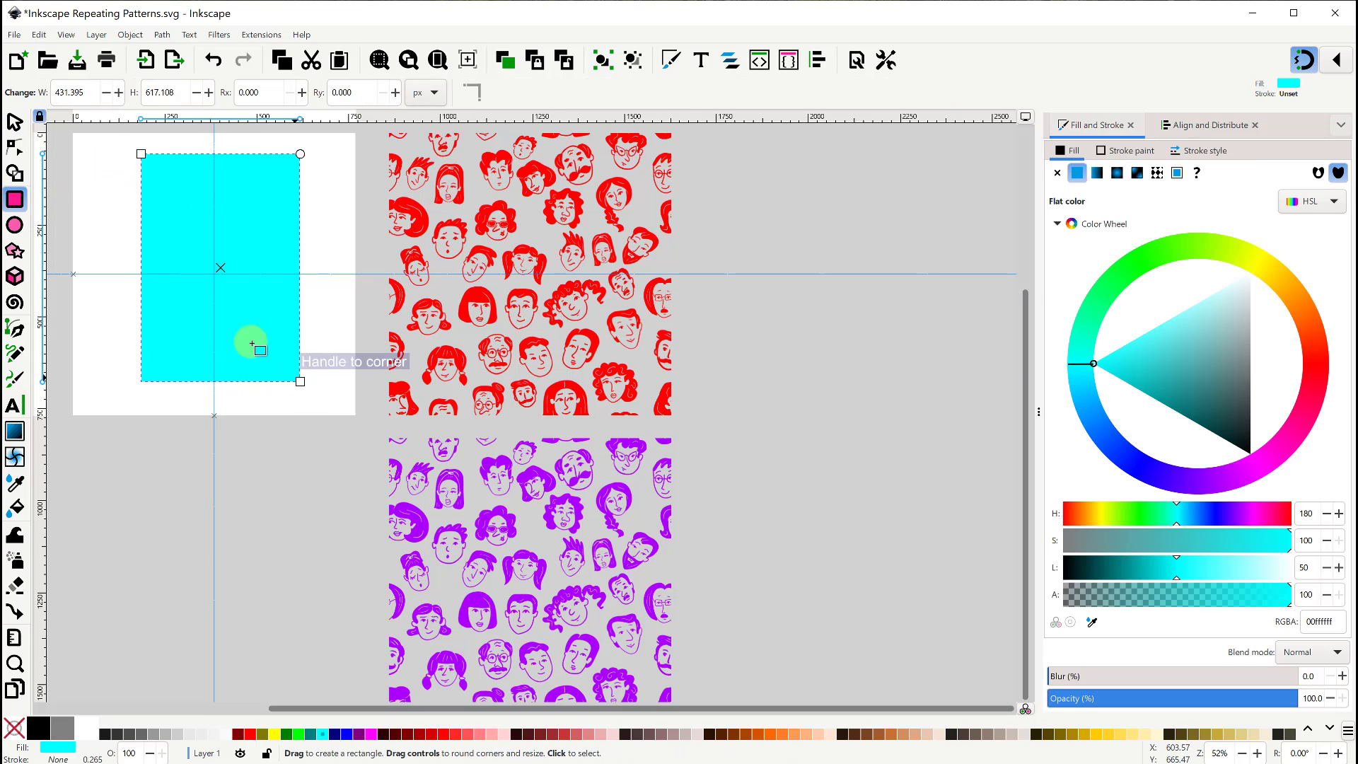
pyautogui.click(14, 123)
pyautogui.click(274, 733)
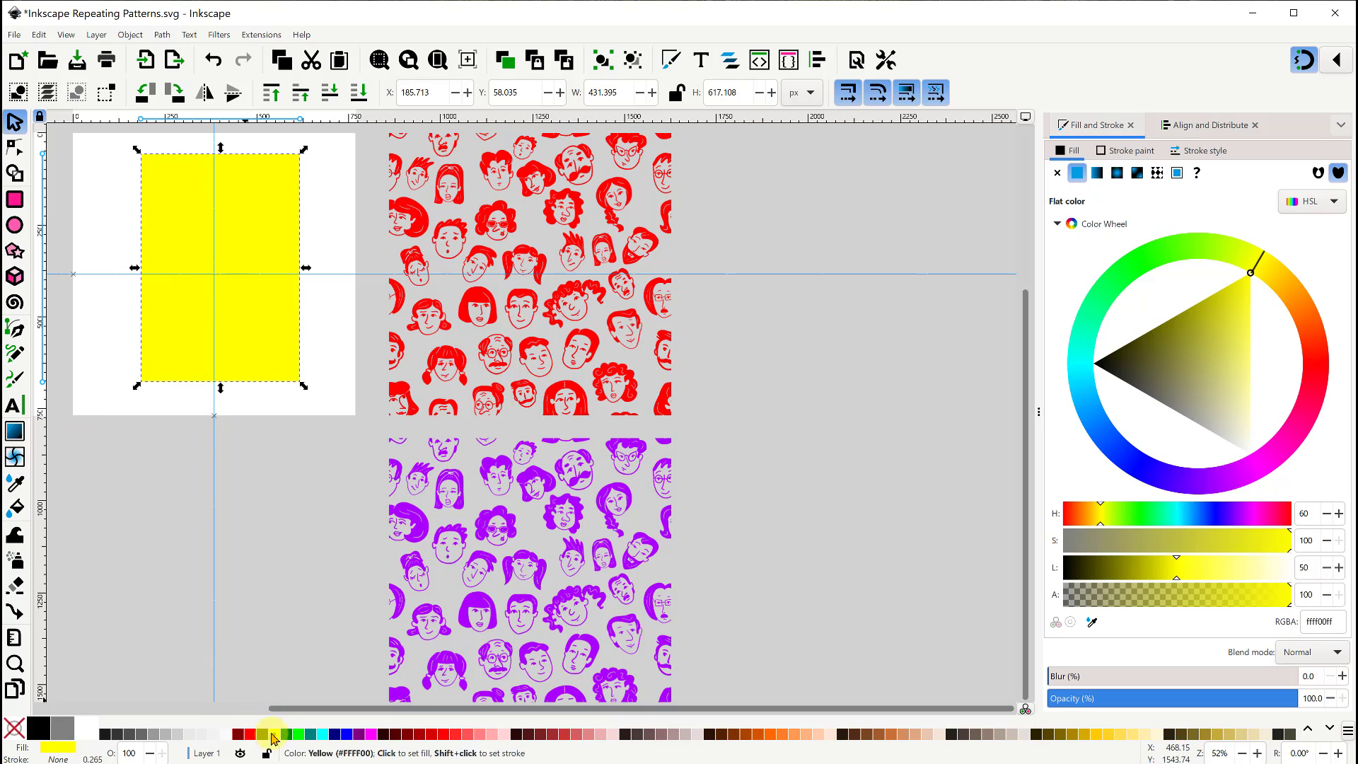
pyautogui.hotkey('ctrl', 'shift', 'v')
pyautogui.click(366, 177)
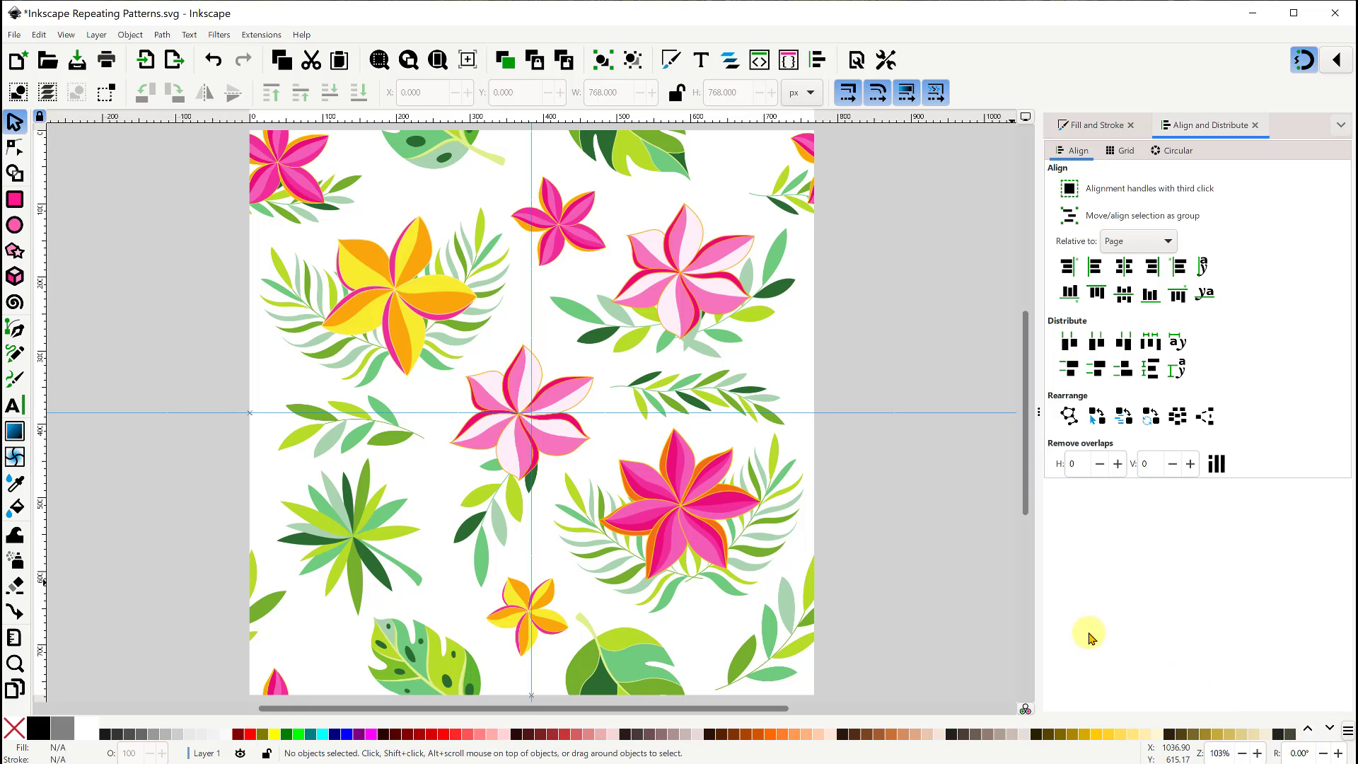
# - Drag the flower tile group off the page to the right, to X 845.365
pyautogui.scroll(-1, 904, 495)
pyautogui.moveTo(924, 515); pyautogui.dragTo(531, 455)
pyautogui.click(226, 305)
pyautogui.moveTo(226, 304); pyautogui.dragTo(537, 256)
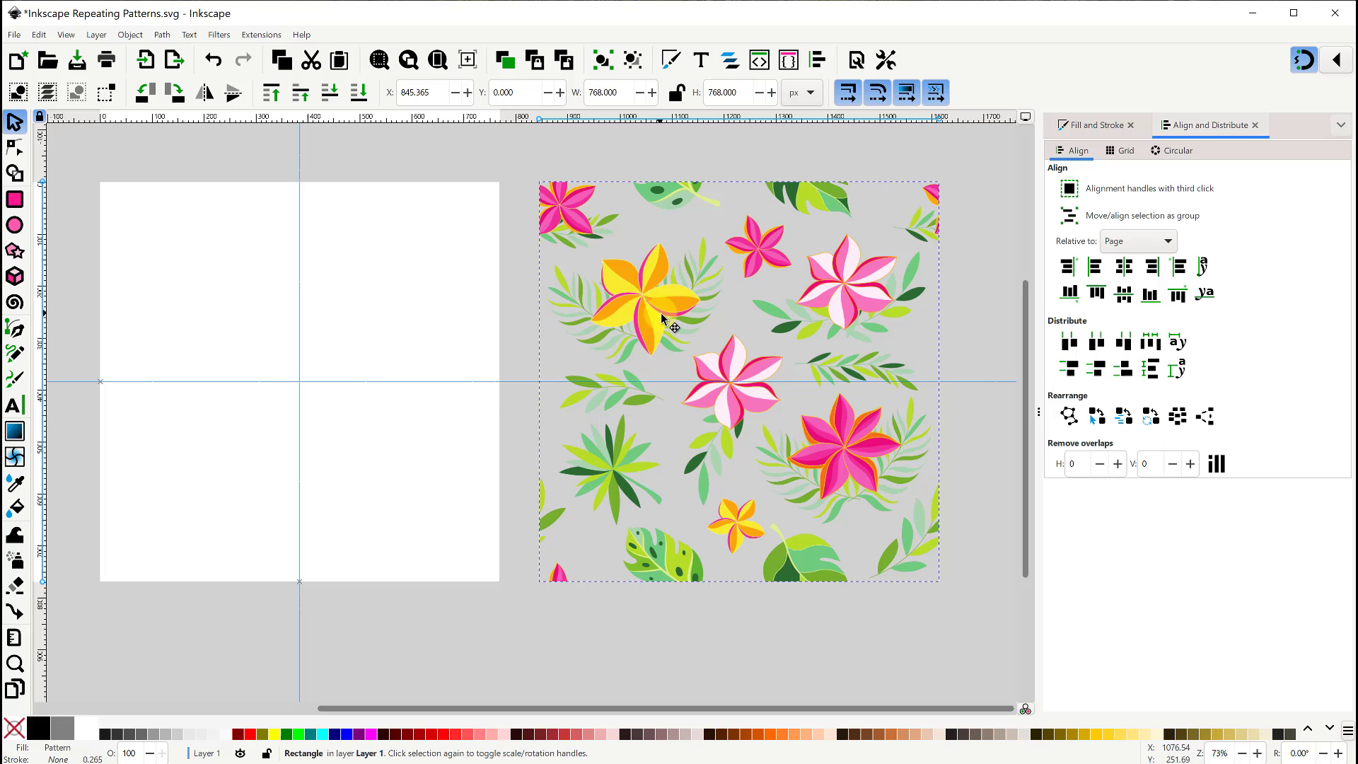
# - Convert the flower tile into a pattern with Objects to Pattern
pyautogui.click(138, 38)
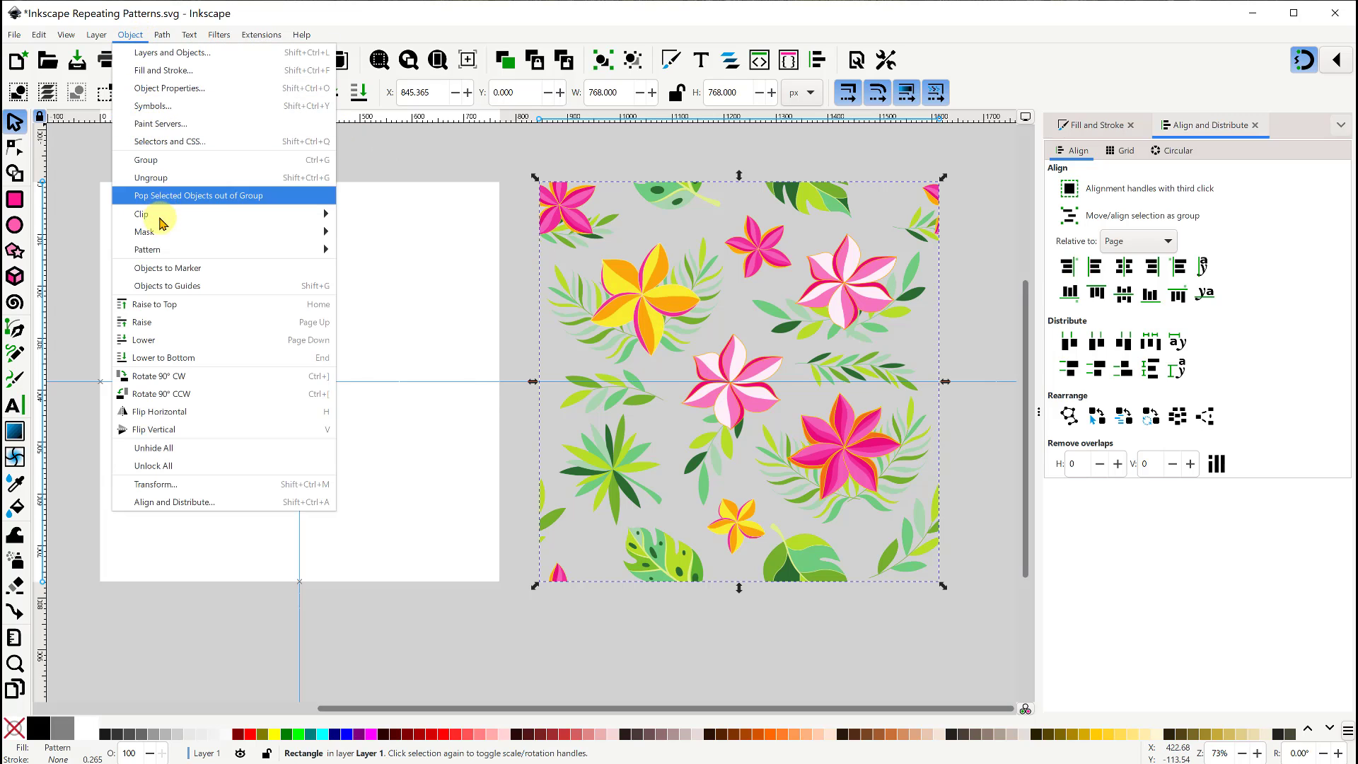
pyautogui.moveTo(167, 249)
pyautogui.click(366, 252)
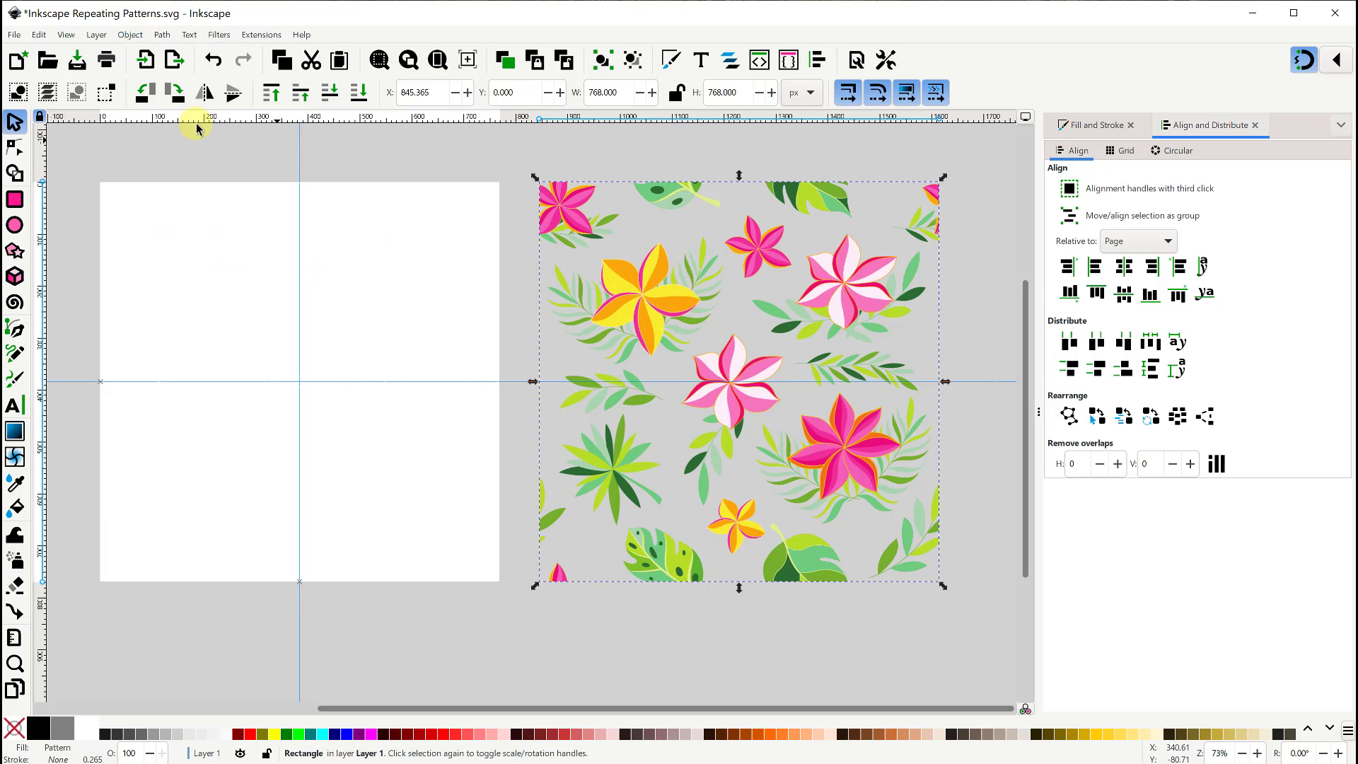
# - Draw a rectangle on the empty page and colour it brown
pyautogui.click(15, 200)
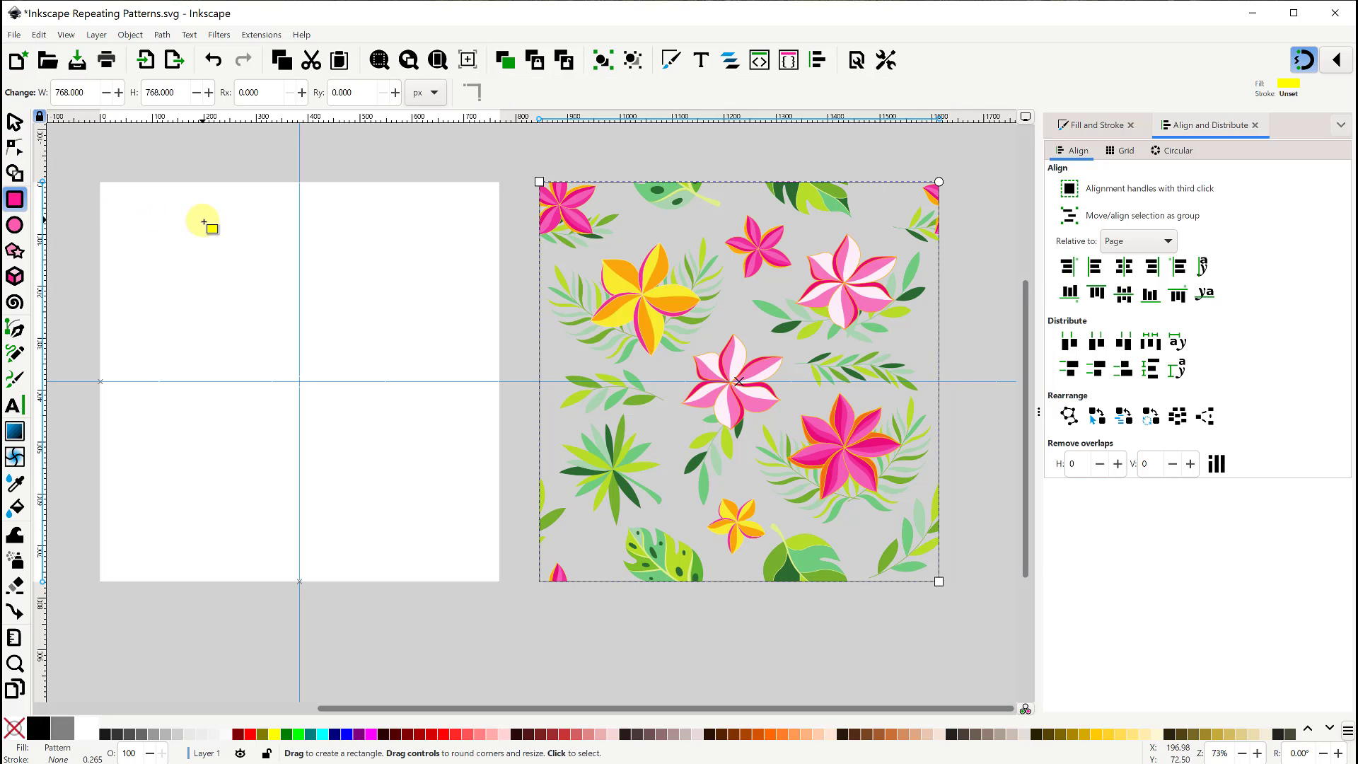
pyautogui.moveTo(202, 220); pyautogui.dragTo(423, 534)
pyautogui.click(14, 126)
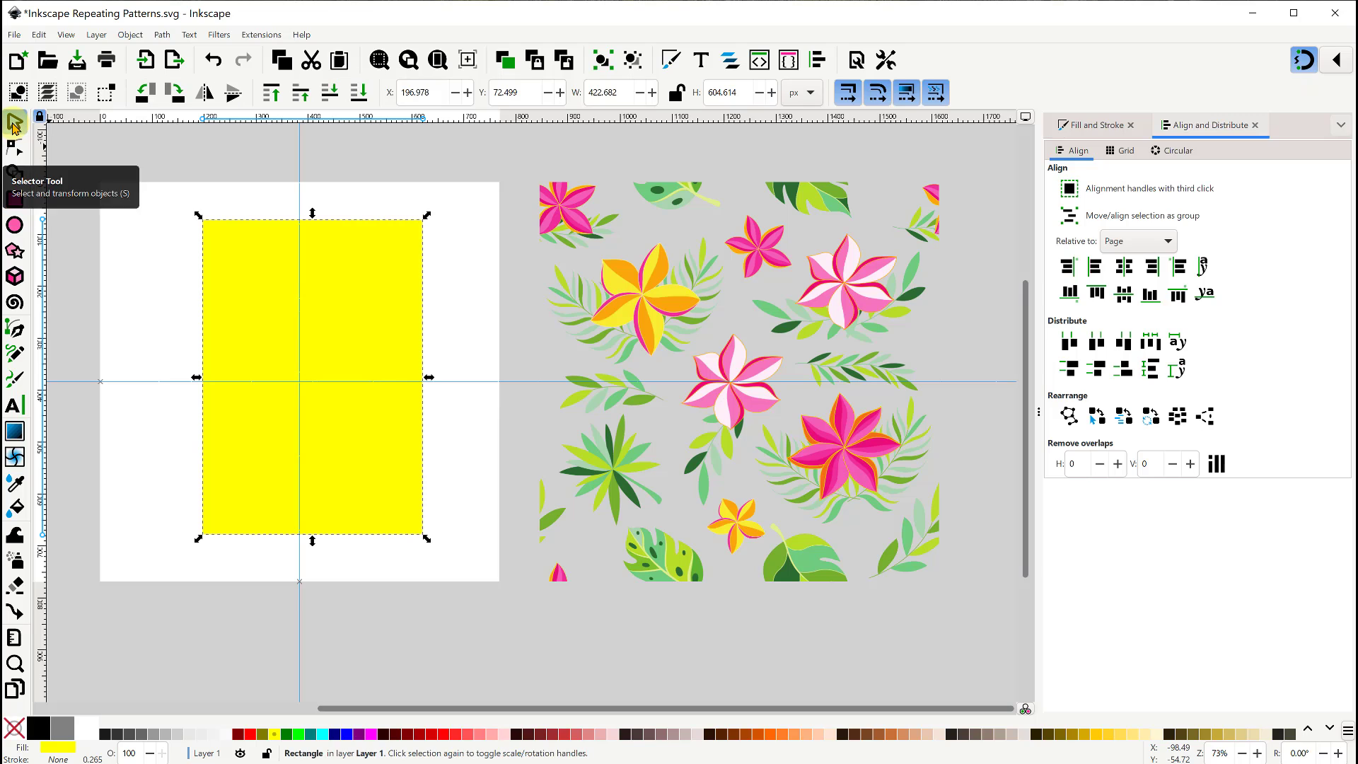
pyautogui.click(880, 741)
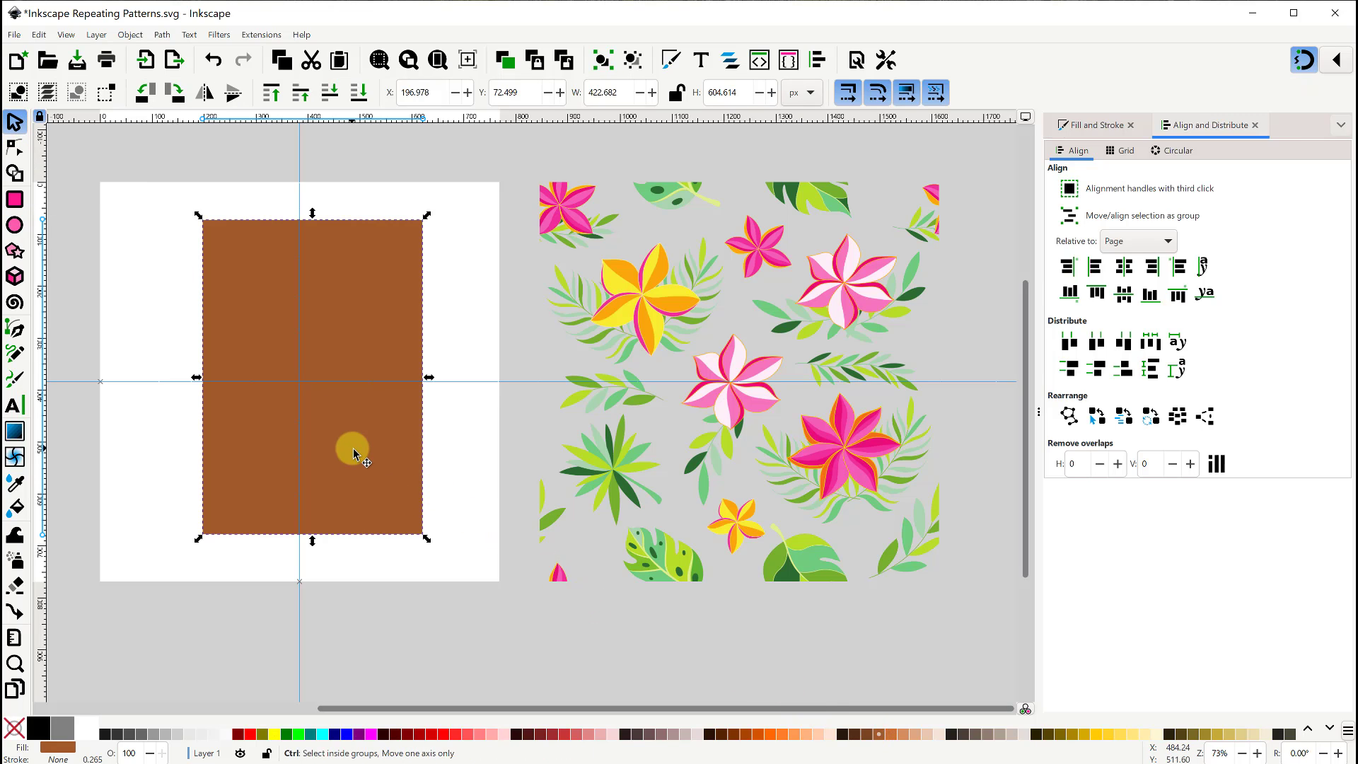
# - Fill the rectangle with the flower pattern and shrink its scale to 0.1
pyautogui.click(1091, 128)
pyautogui.click(1157, 173)
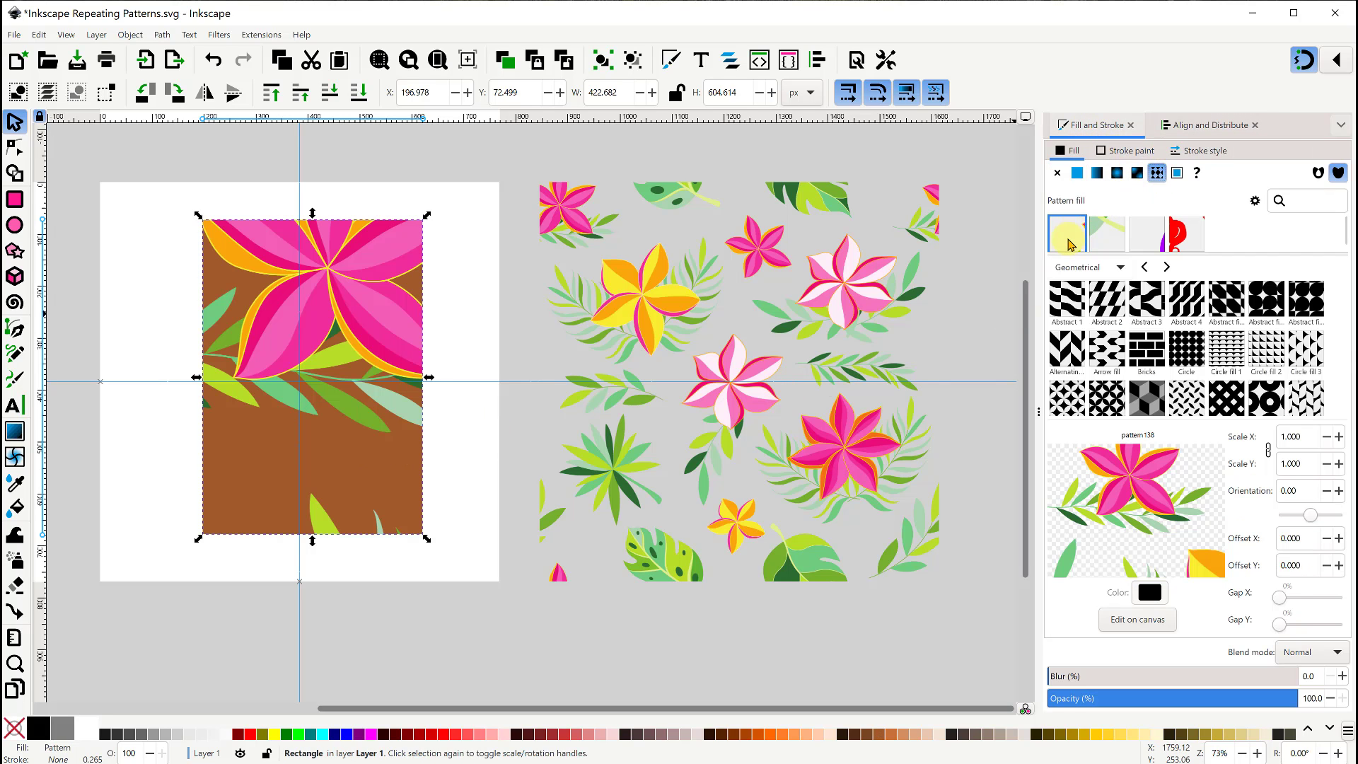
pyautogui.click(1327, 437)
pyautogui.click(1328, 438)
pyautogui.click(1328, 438)
pyautogui.click(1328, 438)
pyautogui.click(1328, 438)
pyautogui.click(1328, 438)
pyautogui.click(1328, 438)
pyautogui.click(1328, 438)
pyautogui.click(1327, 438)
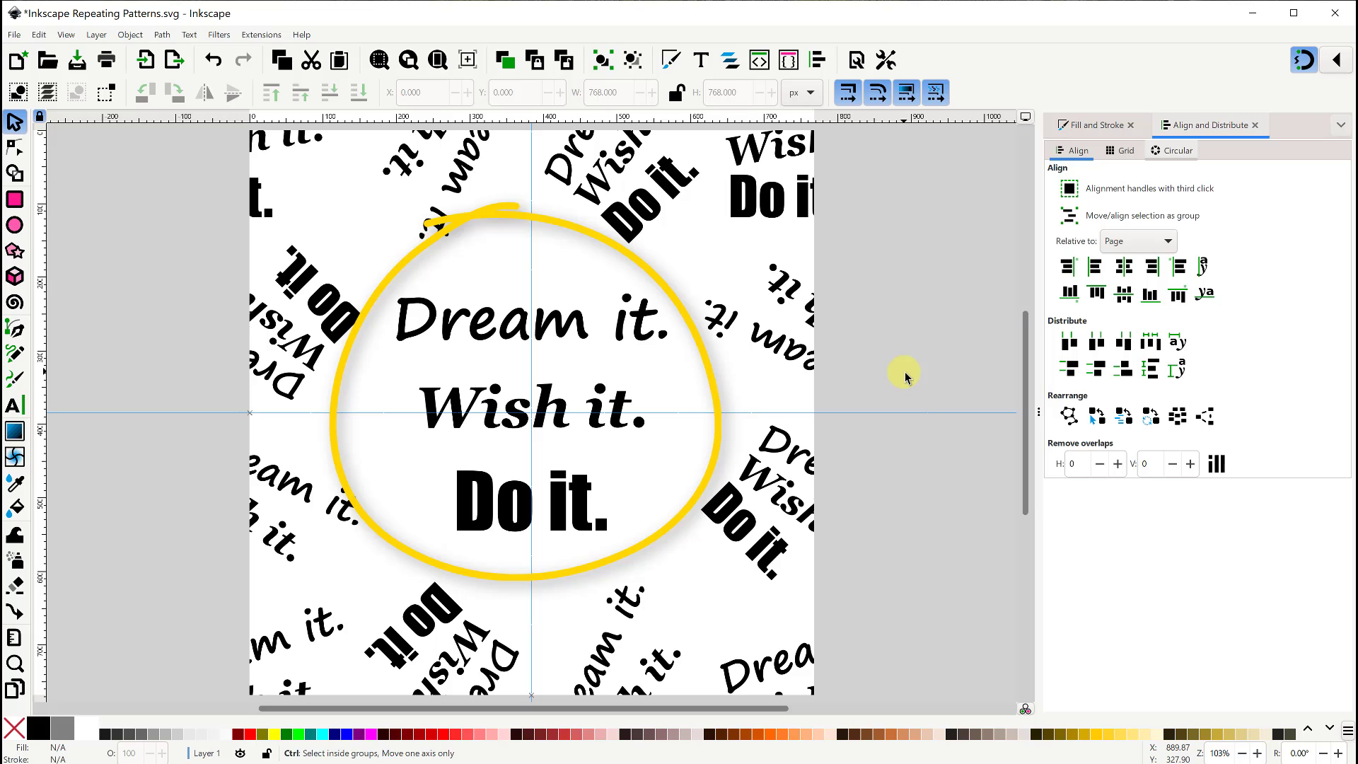
# - Drag the text tile group off the page to the right, to X 842.629
pyautogui.keyDown('ctrl'); pyautogui.scroll(-1, 906, 377); pyautogui.keyUp('ctrl')
pyautogui.keyDown('shift'); pyautogui.hscroll(6, 904, 394); pyautogui.keyUp('shift')
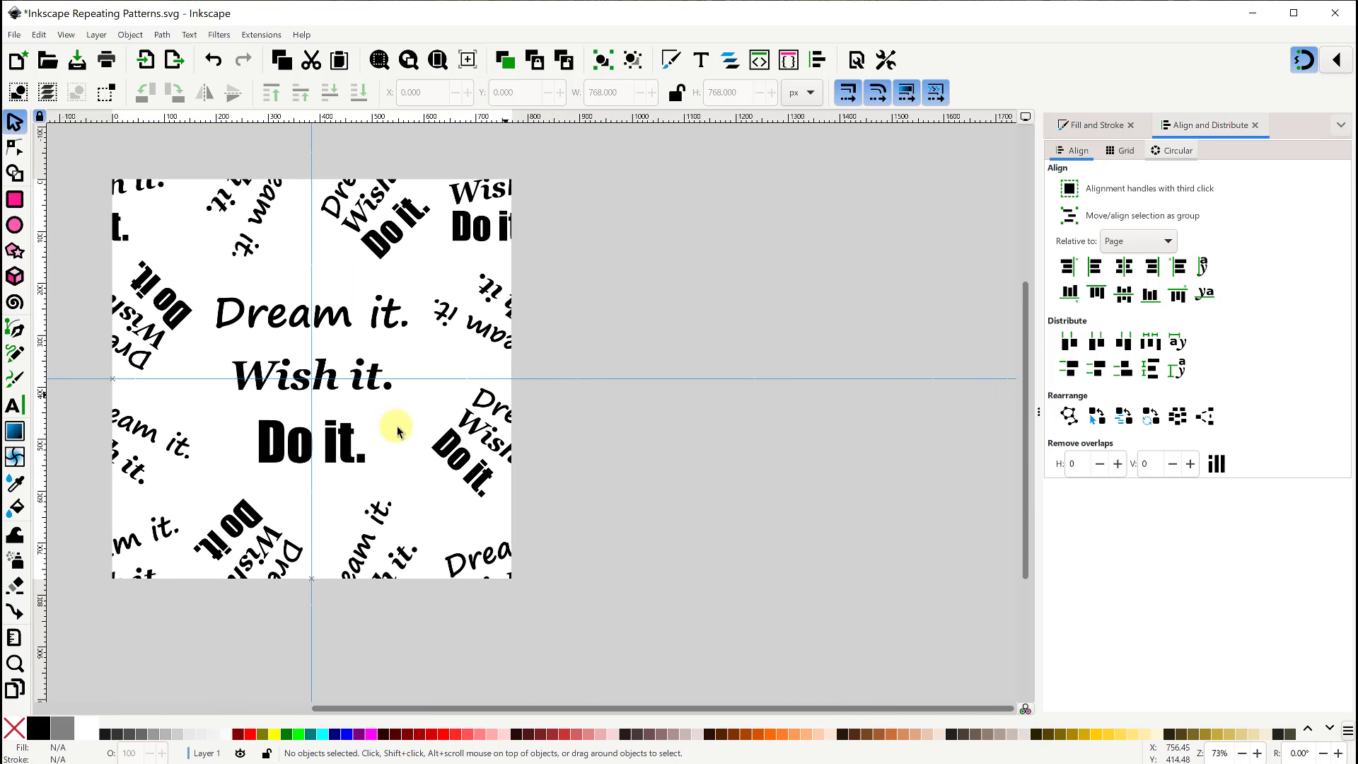
pyautogui.moveTo(273, 427); pyautogui.dragTo(713, 439)
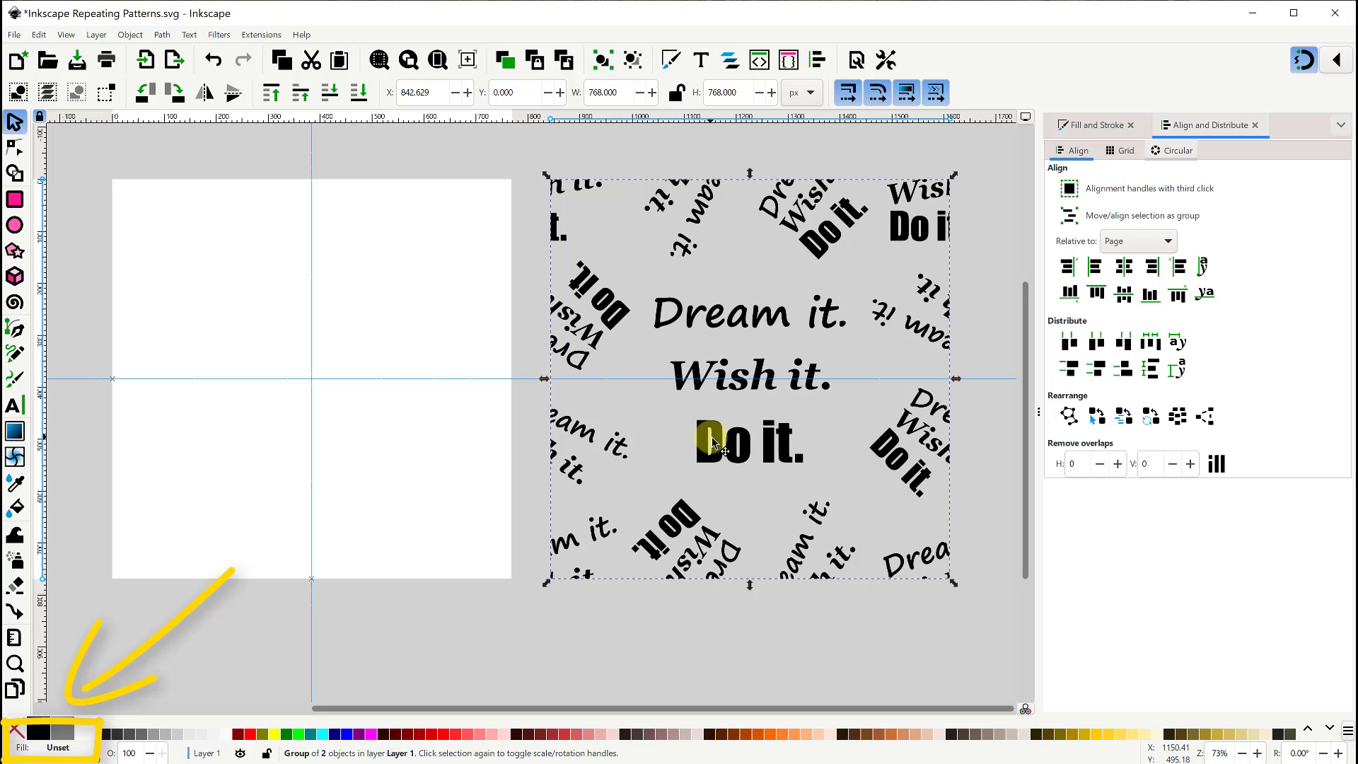
# - Convert the text tile into a pattern with Objects to Pattern
pyautogui.click(130, 36)
pyautogui.moveTo(182, 249)
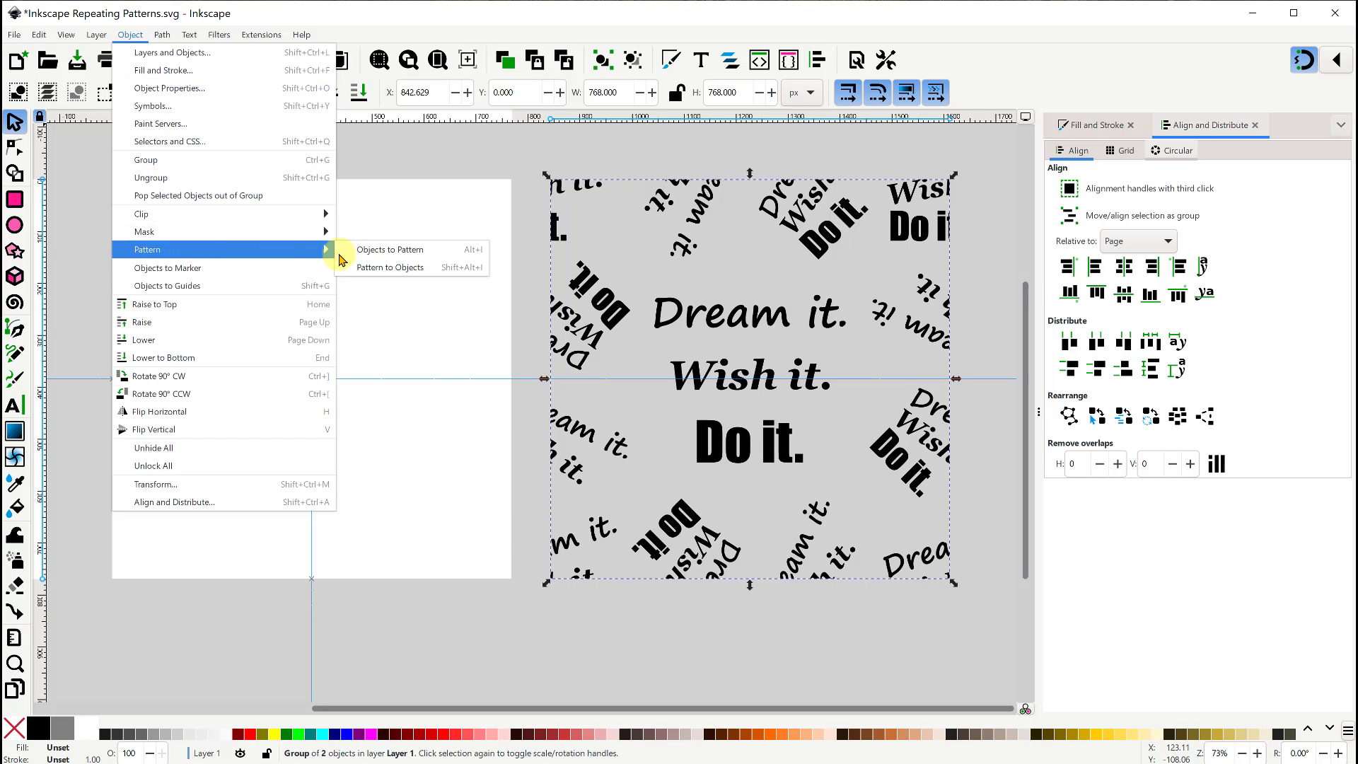
pyautogui.click(375, 253)
# - Draw a rectangle on the empty page and colour it black
pyautogui.click(15, 199)
pyautogui.moveTo(178, 239)
pyautogui.mouseDown()
pyautogui.moveTo(350, 468)
pyautogui.moveTo(471, 516)
pyautogui.mouseUp()
pyautogui.click(38, 727)
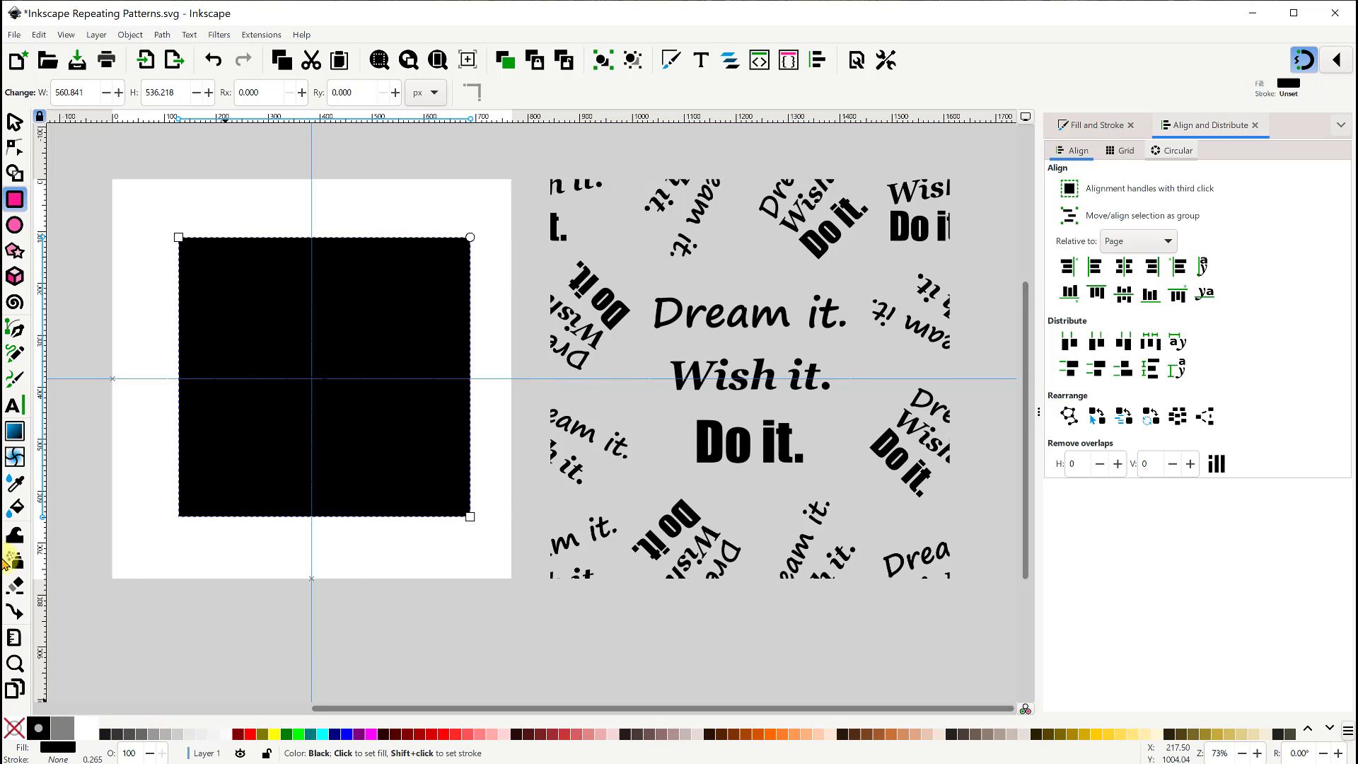
pyautogui.click(12, 128)
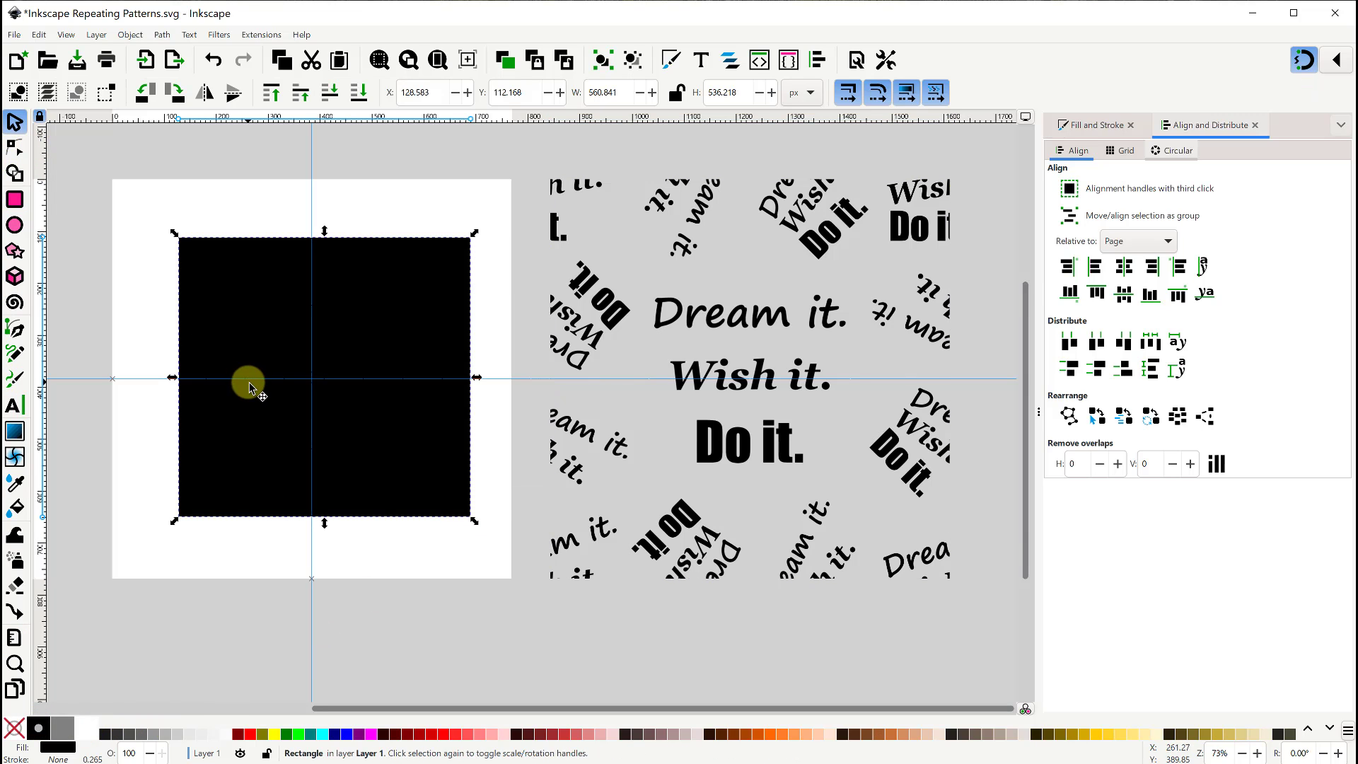
# - Fill the rectangle with the text pattern and set the pattern colour to ffd700
pyautogui.click(1095, 125)
pyautogui.click(1157, 172)
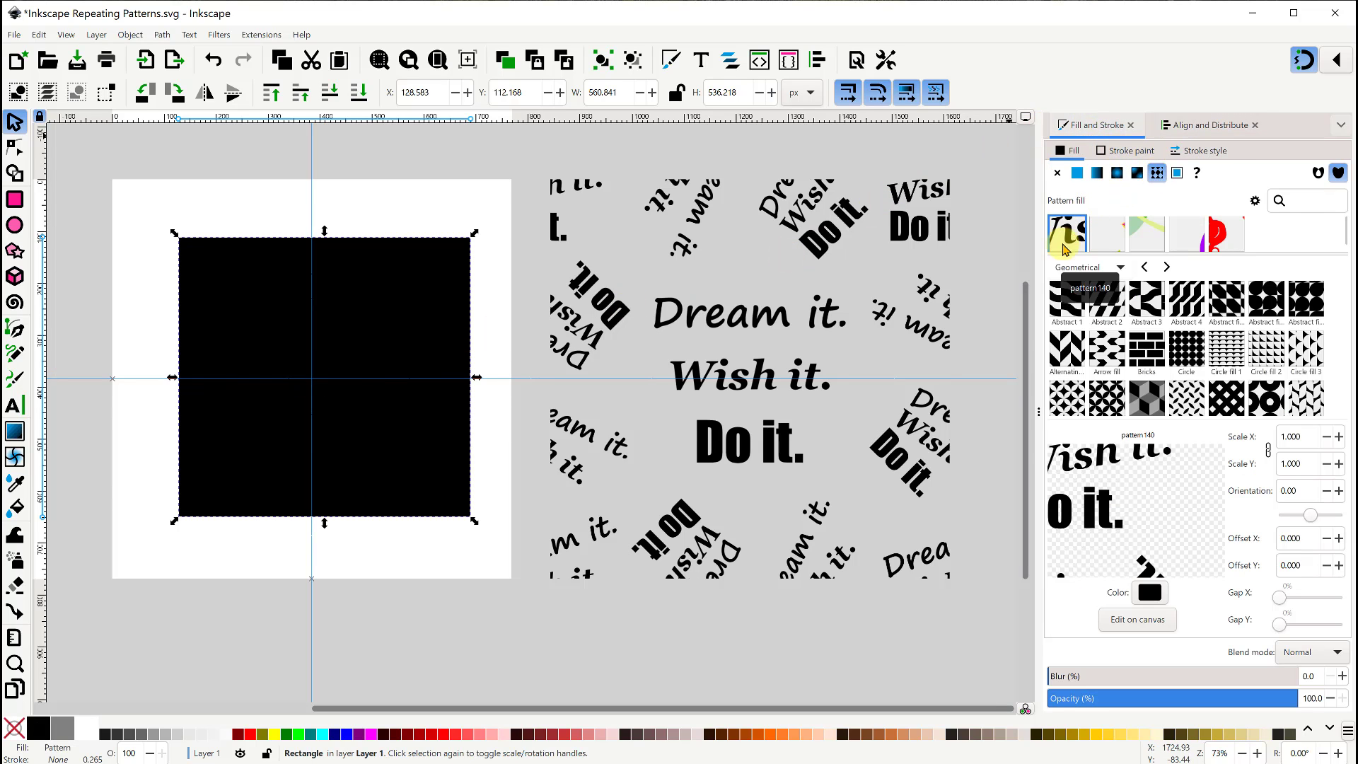
pyautogui.click(1149, 592)
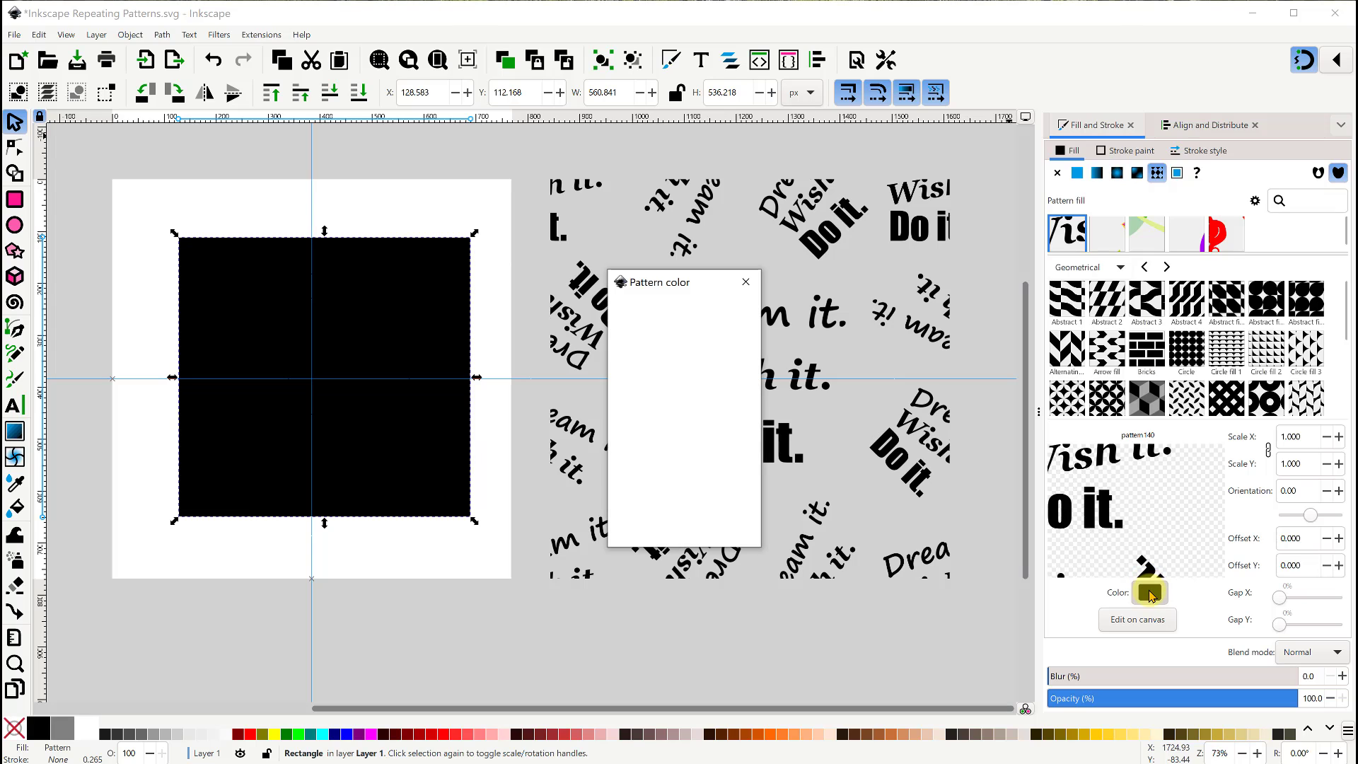
pyautogui.doubleClick(723, 529)
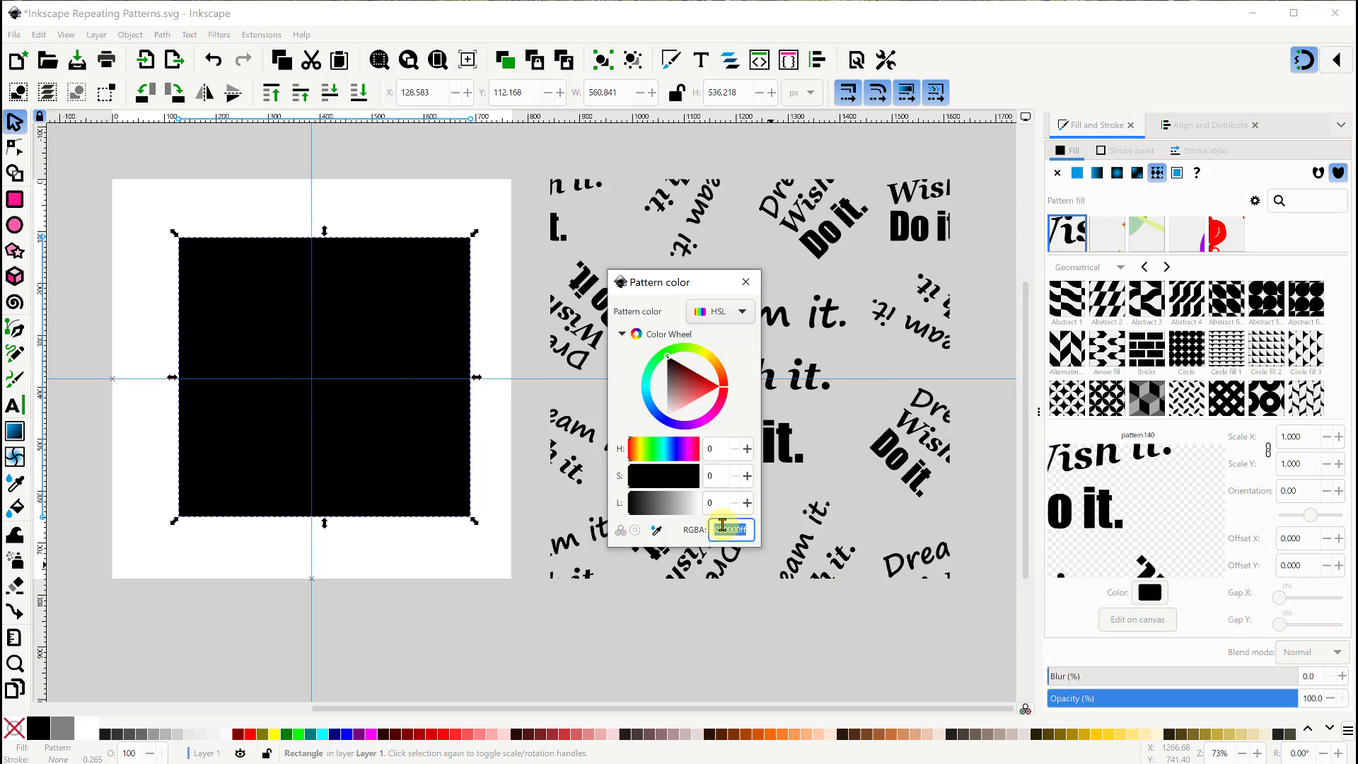
pyautogui.write('ffd700')
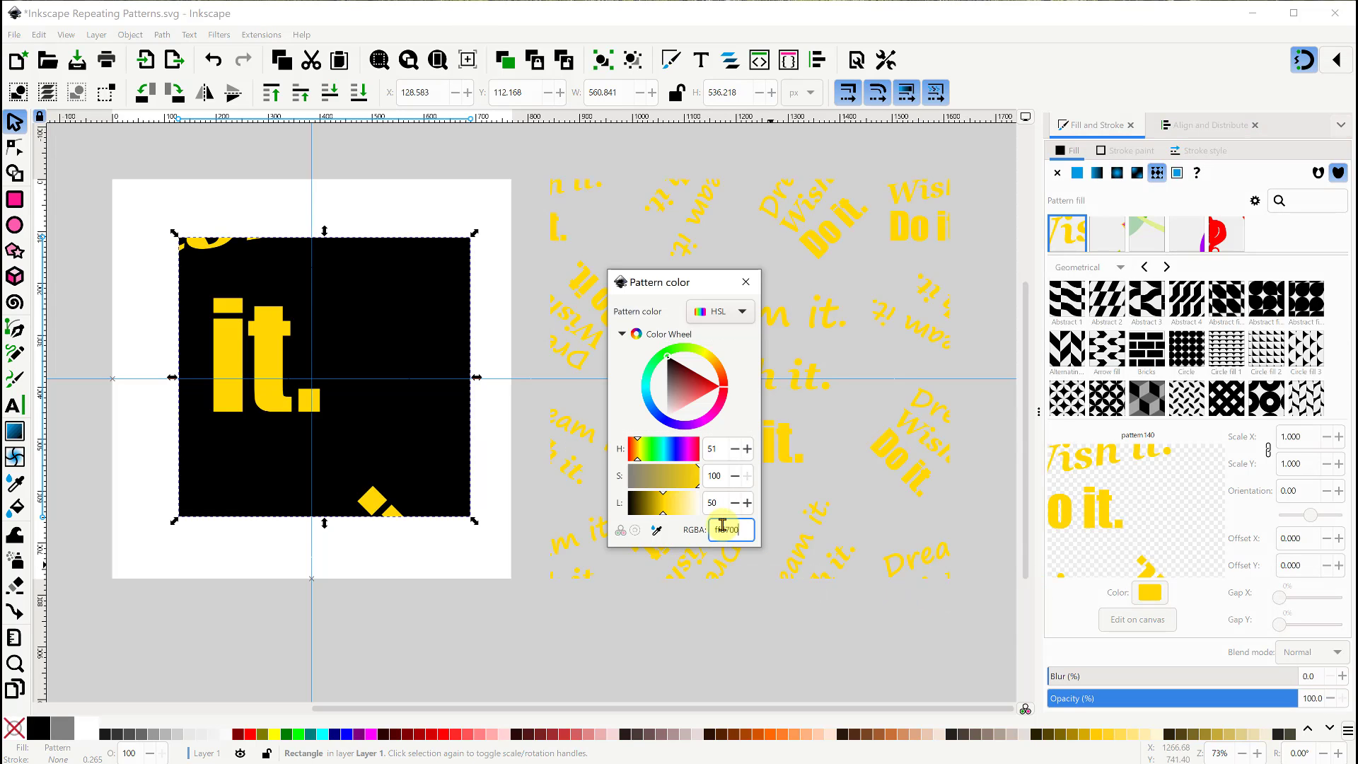
pyautogui.click(746, 282)
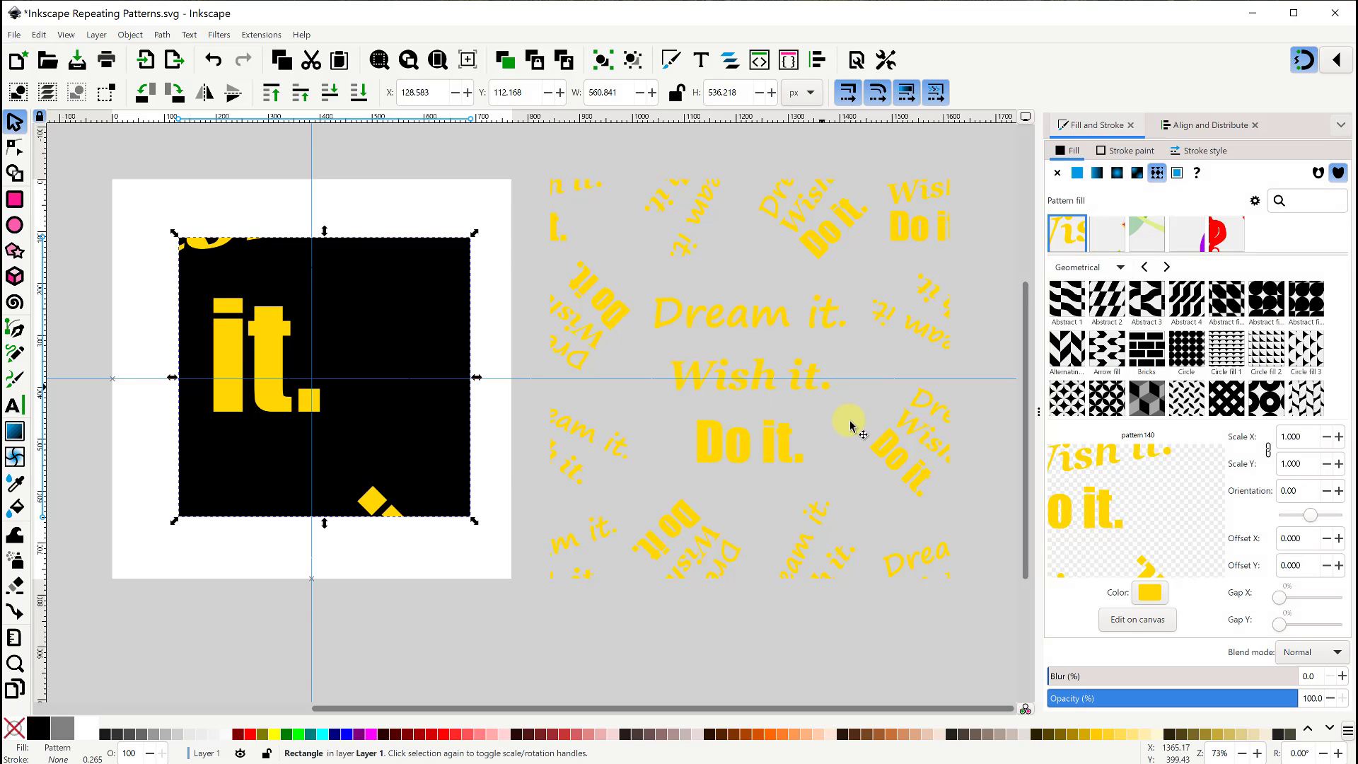
# - Reduce the text pattern's scale to 0.1
pyautogui.click(1327, 436)
pyautogui.click(1328, 436)
pyautogui.click(1327, 437)
pyautogui.click(1327, 437)
pyautogui.click(1327, 437)
pyautogui.click(1327, 436)
pyautogui.click(1327, 436)
pyautogui.click(1327, 437)
pyautogui.click(1327, 436)
# - Drag the gold 'Dream it. Wish it. Do it.' pattern origin up-left, then fit the page
pyautogui.click(1138, 619)
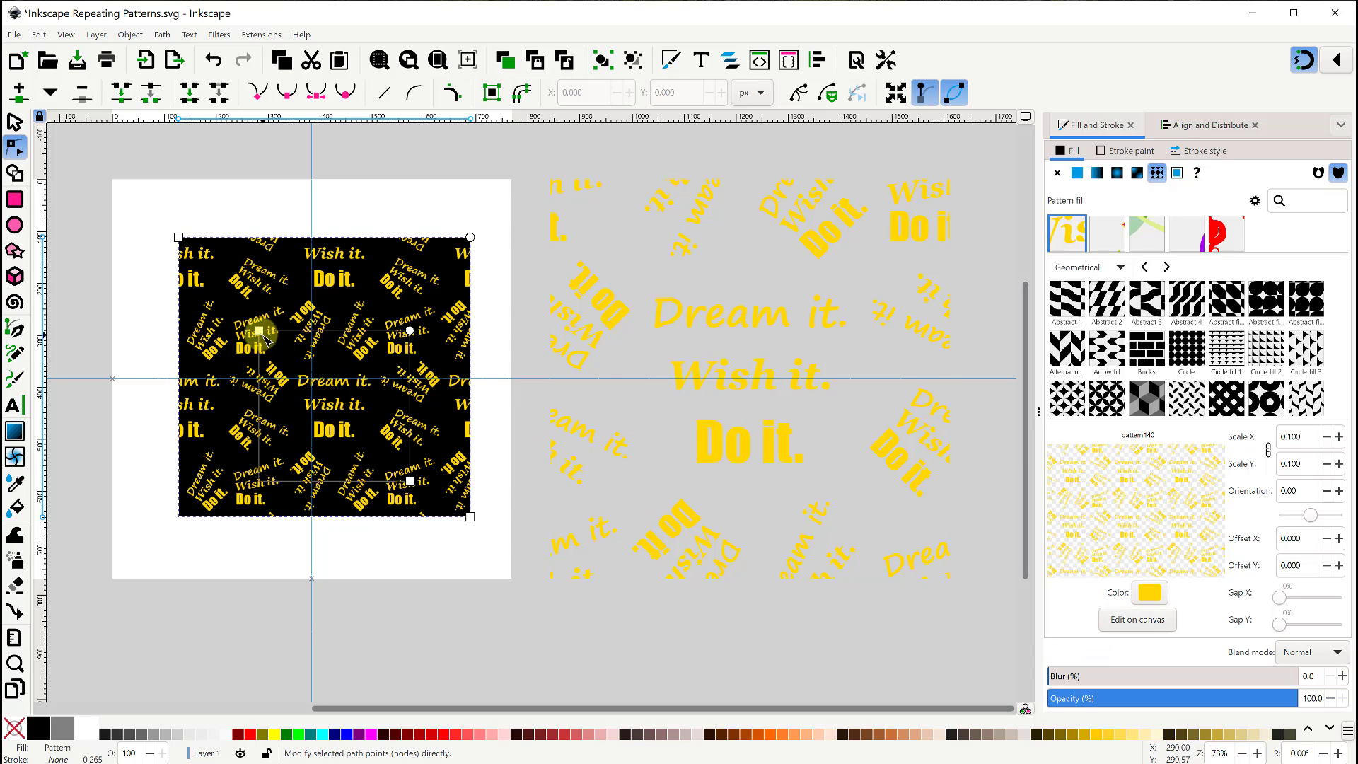
pyautogui.moveTo(244, 318); pyautogui.dragTo(244, 310)
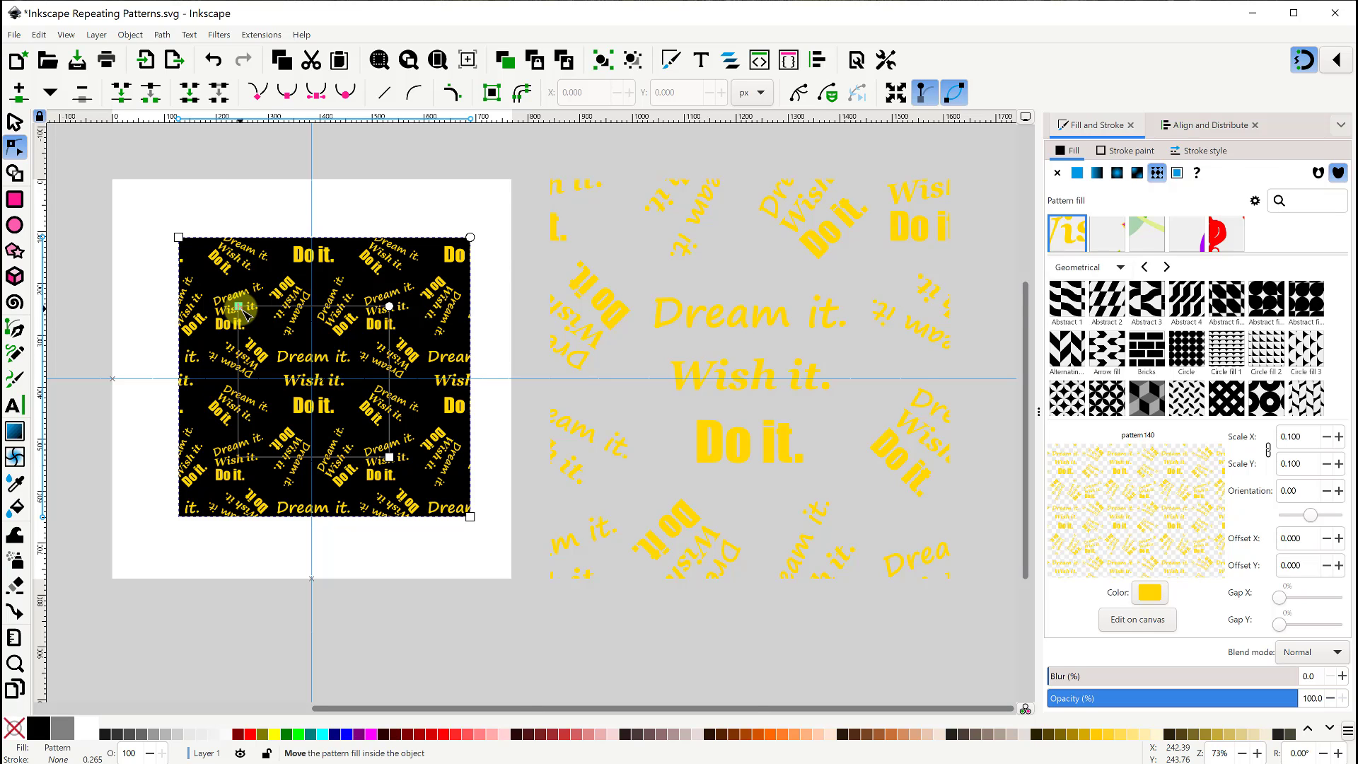
pyautogui.press('s')
pyautogui.press('5')
pyautogui.click(209, 265)
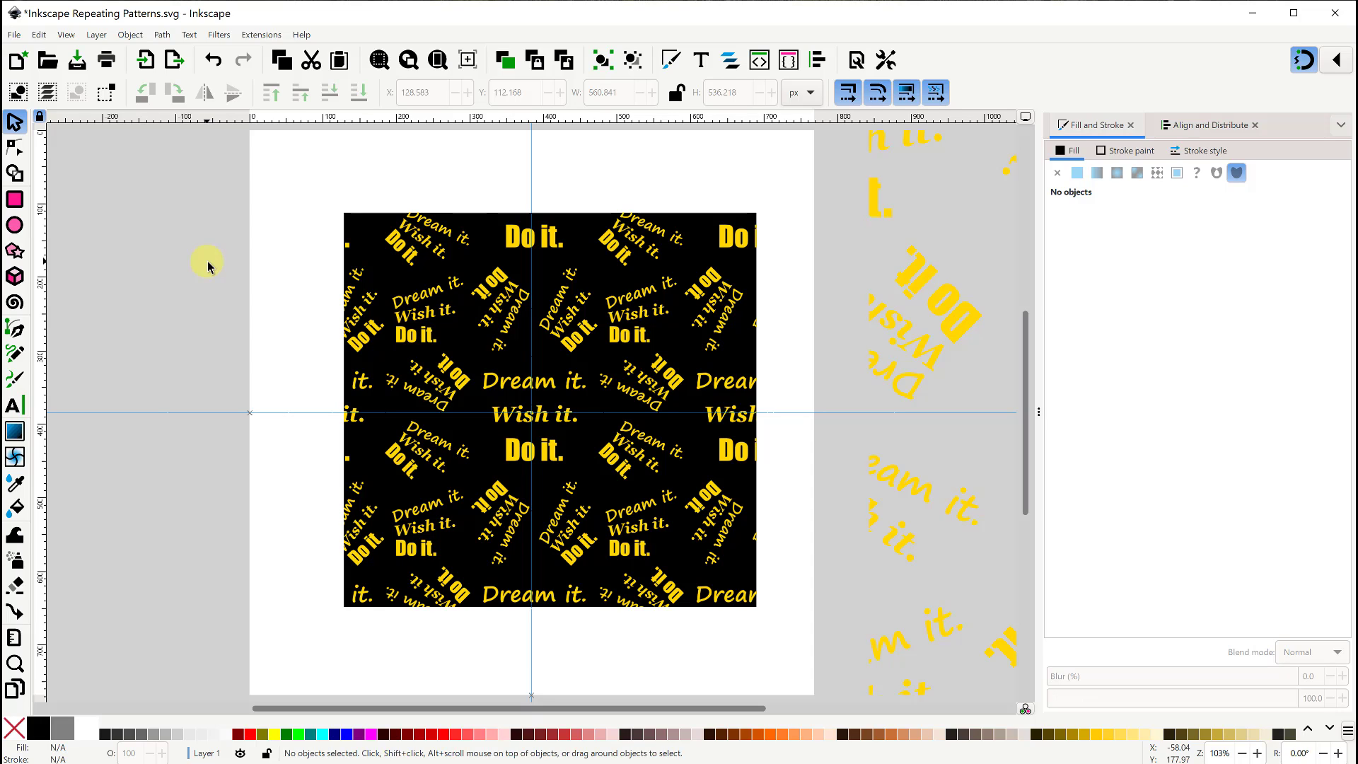
# - Create a new 1000 × 1000 px document from the Seamless Pattern template in the Other category
pyautogui.click(14, 35)
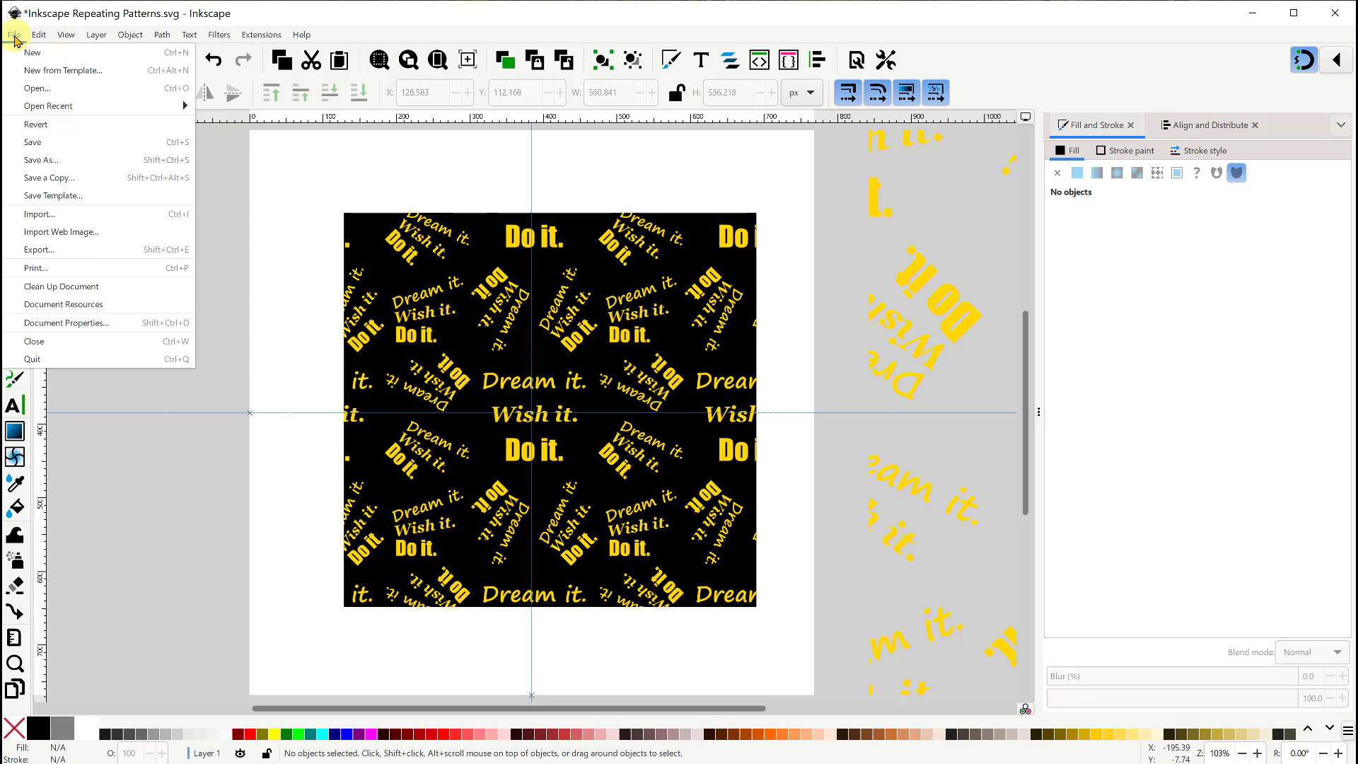
pyautogui.click(64, 71)
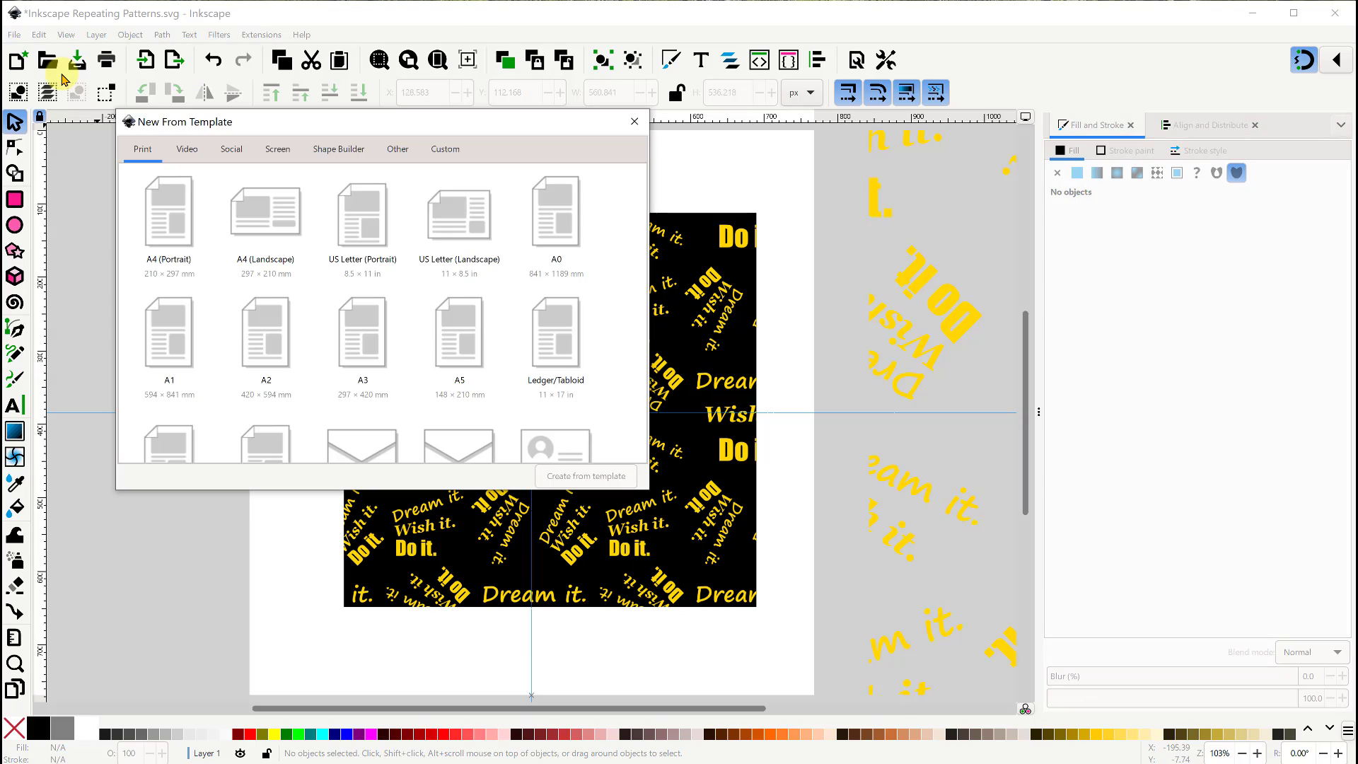
pyautogui.click(396, 151)
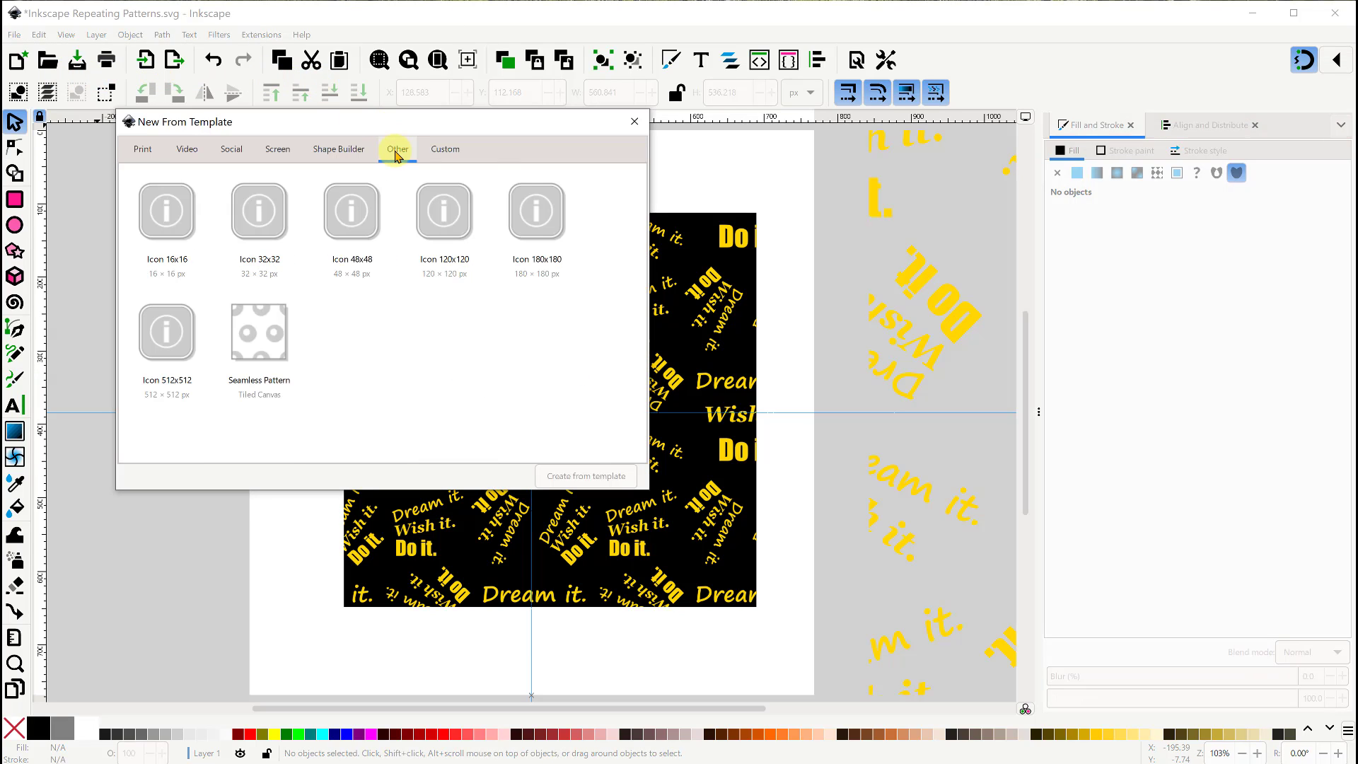
pyautogui.click(276, 324)
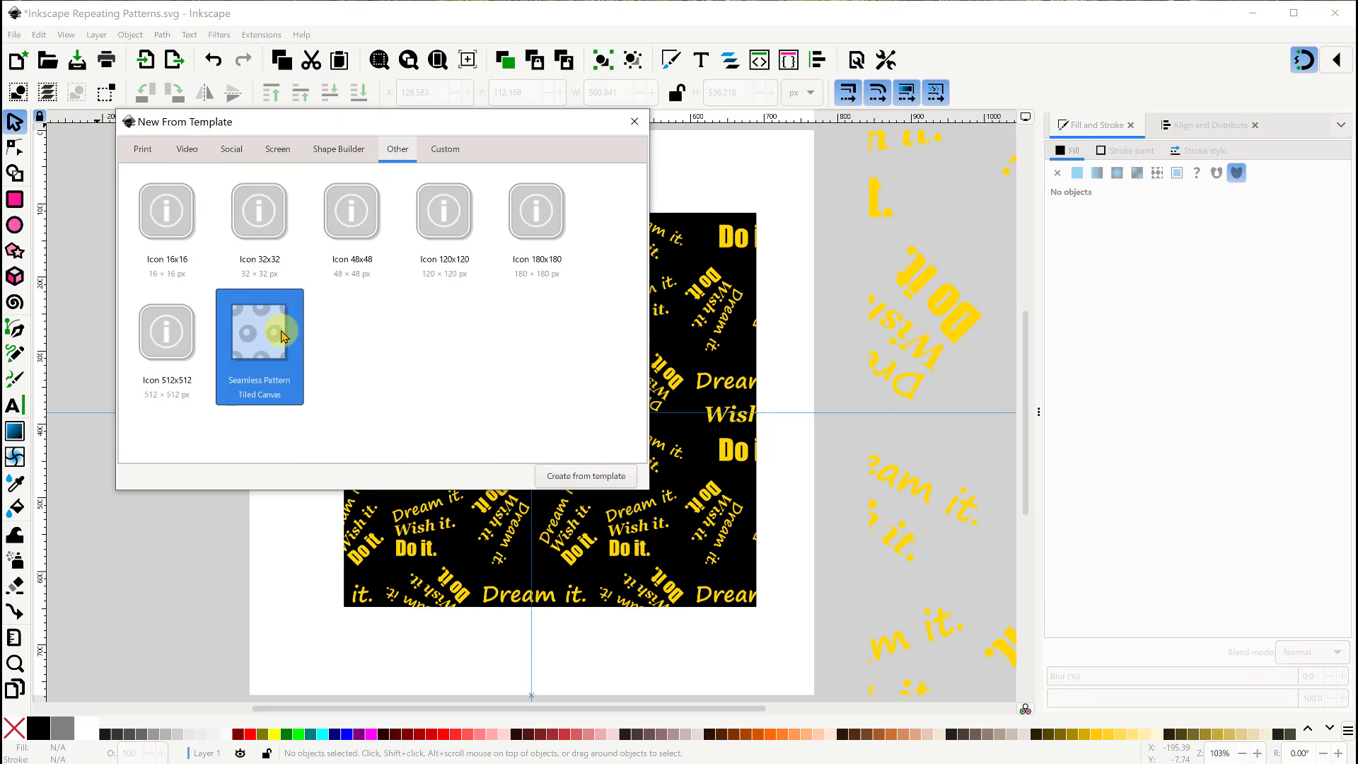
pyautogui.click(580, 477)
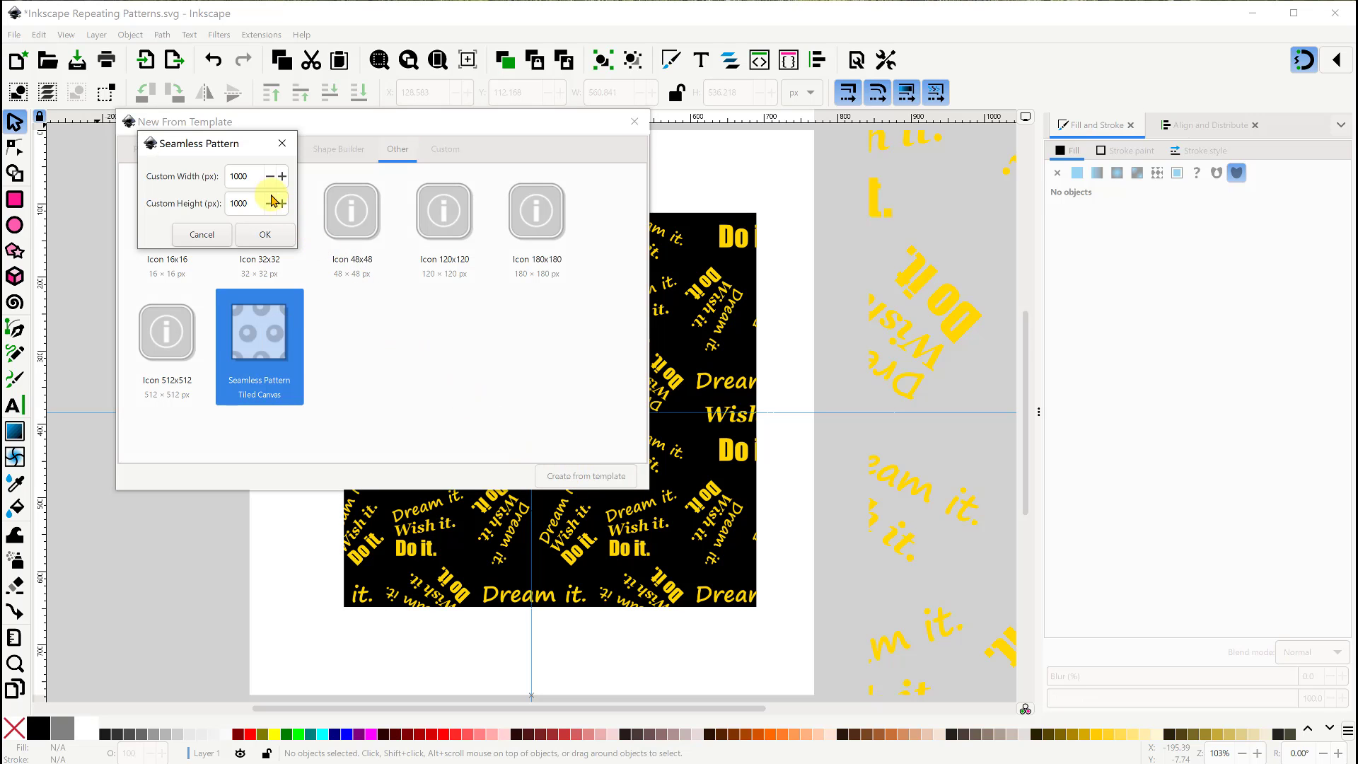
pyautogui.click(265, 234)
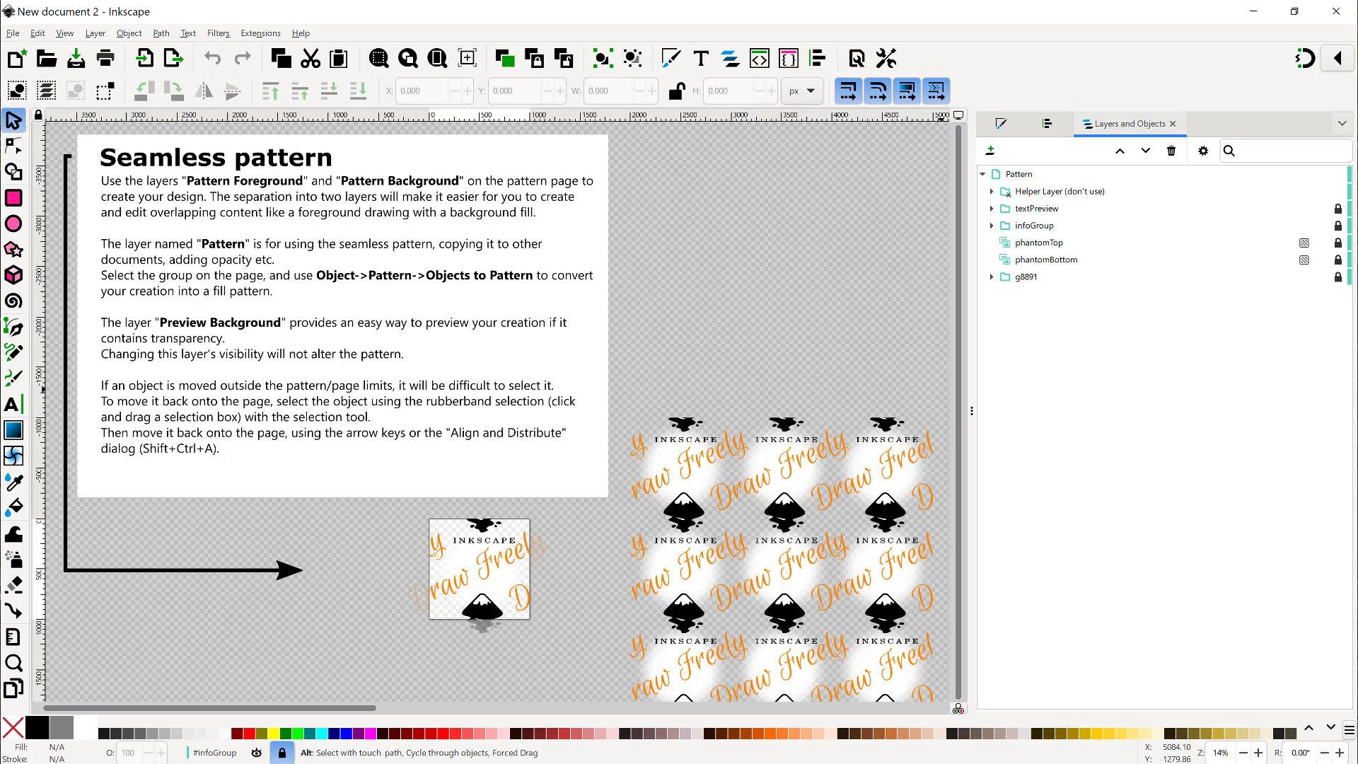